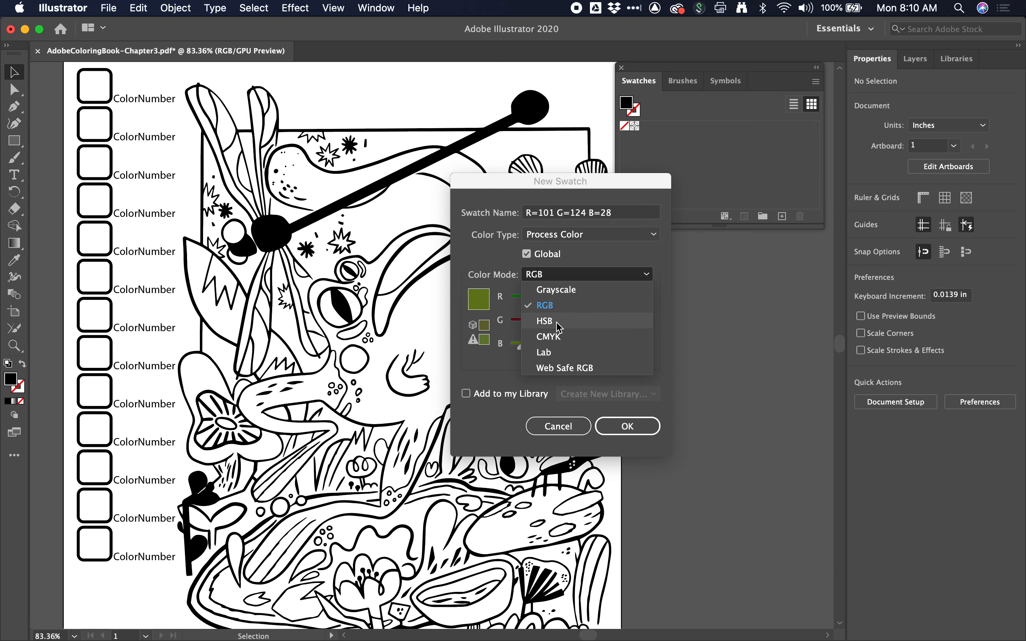
- Create a global olive-green process swatch in HSB mode (R=119 G=133 B=68) and fill the first color box with it
left_click(559, 326)
left_click_drag(572, 324, 558, 347)
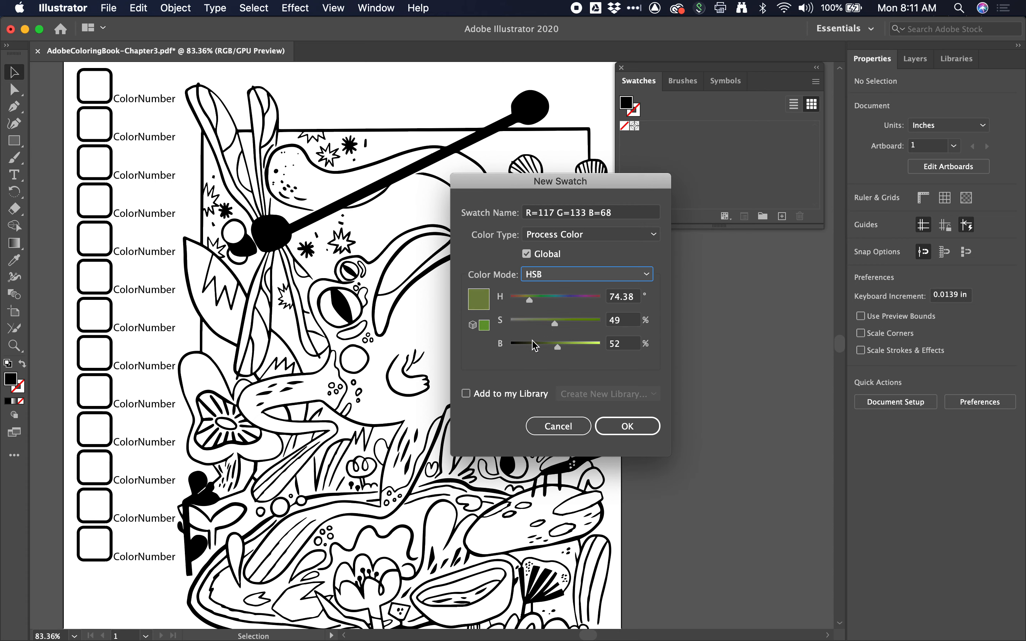
left_click_drag(530, 299, 529, 300)
left_click(630, 424)
left_click(623, 426)
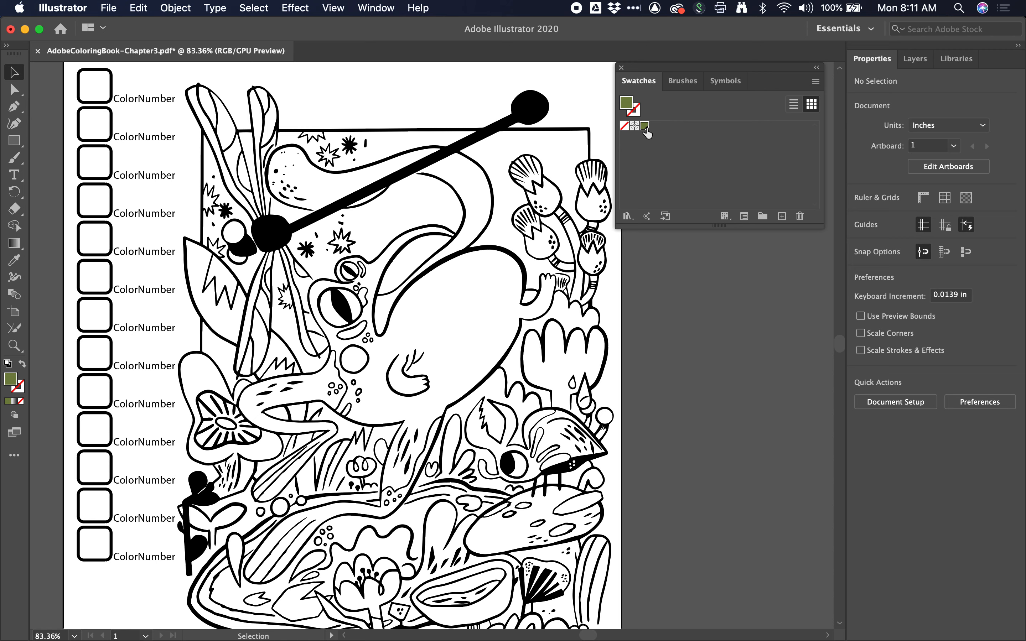
left_click_drag(646, 129, 101, 93)
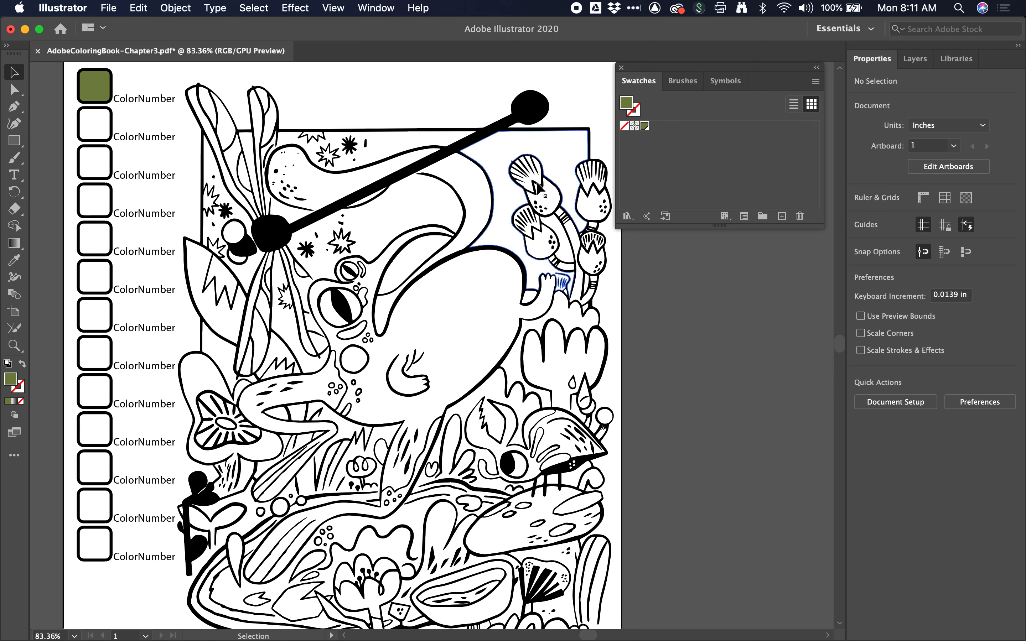
- Copy the olive fill's hex code and replace the first ColorNumber label with 778544
double_click(644, 126)
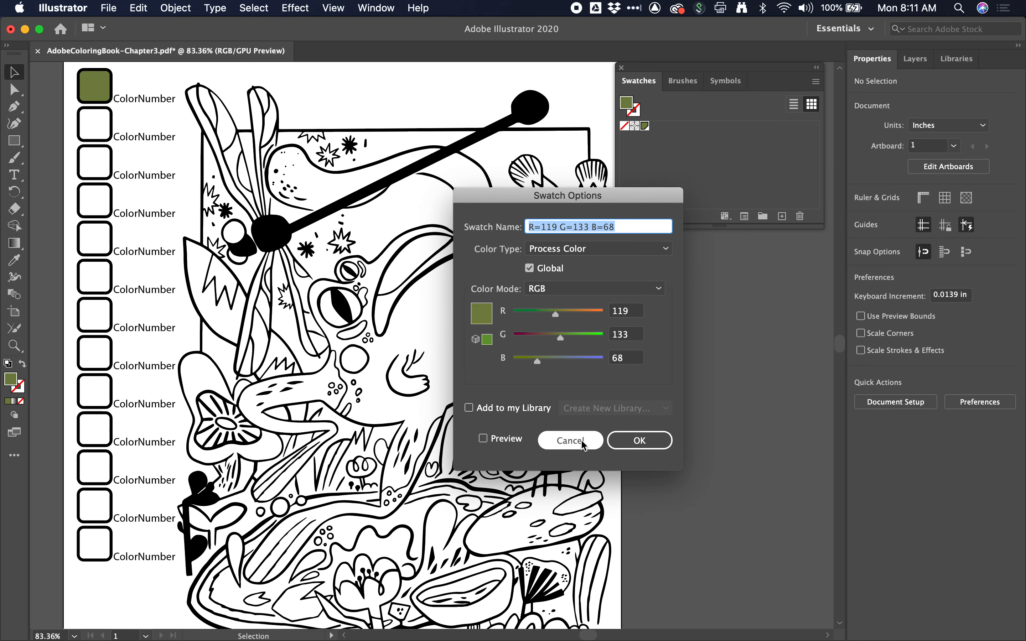
left_click(570, 440)
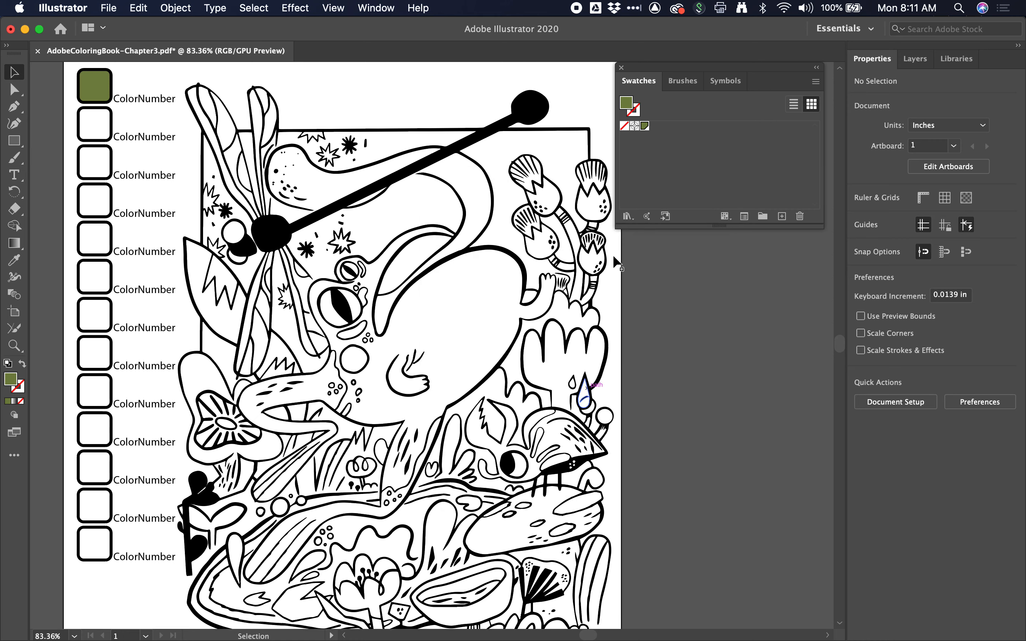
double_click(626, 104)
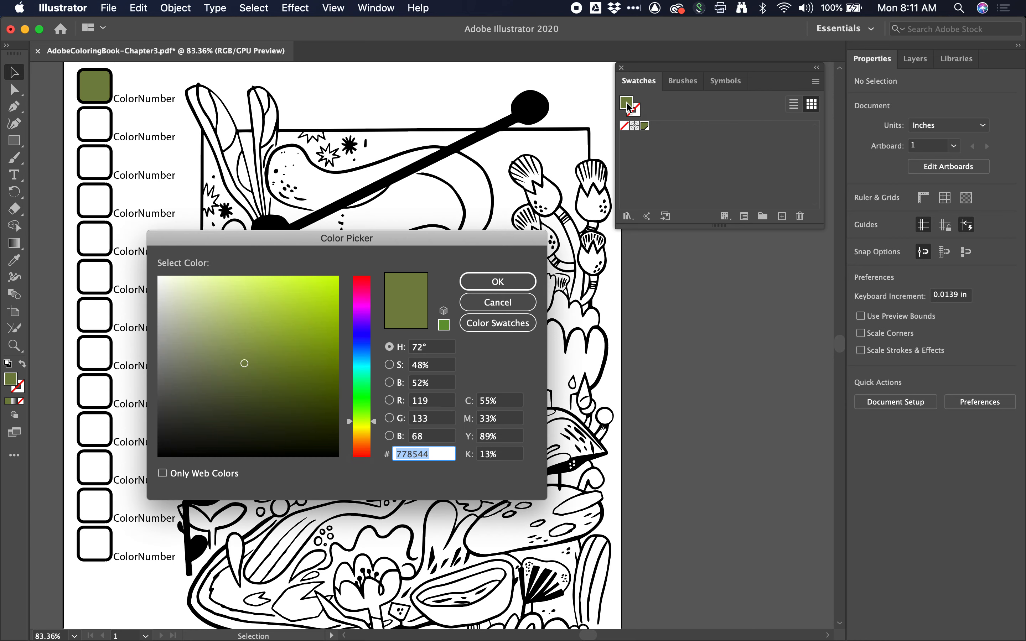
mouse_move(410, 248)
left_mouse_down()
mouse_move(419, 216)
mouse_move(416, 227)
left_mouse_up()
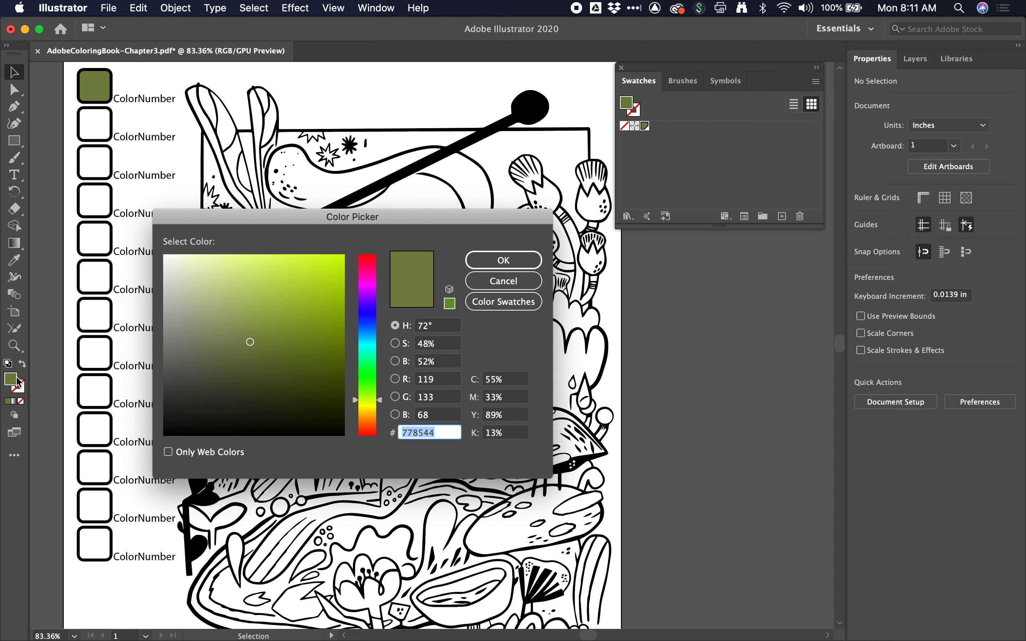
left_click(438, 432)
left_click(530, 281)
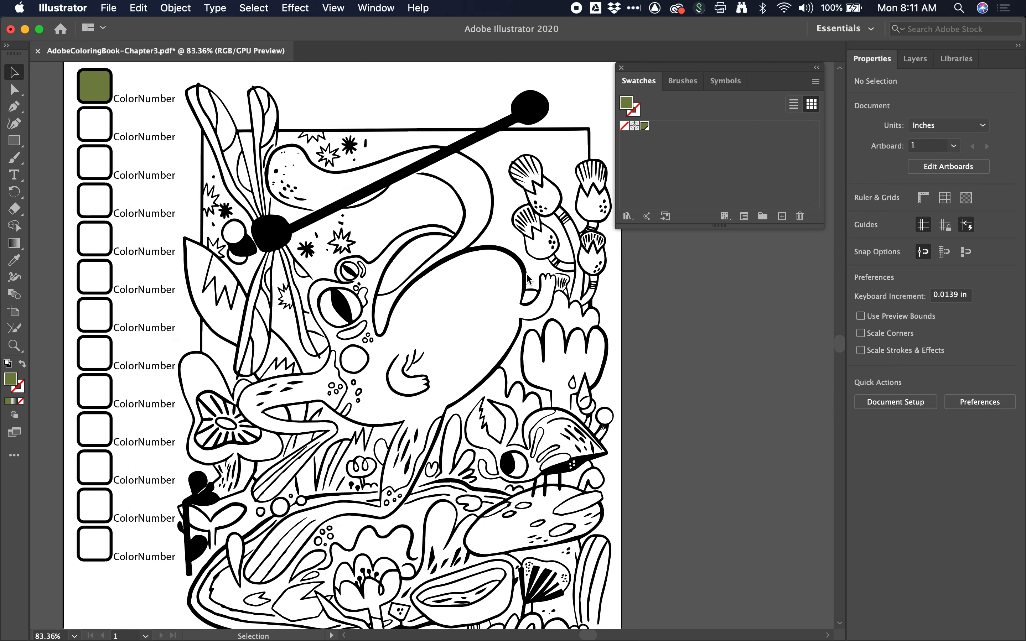
double_click(150, 101)
key("super+a")
type("778544")
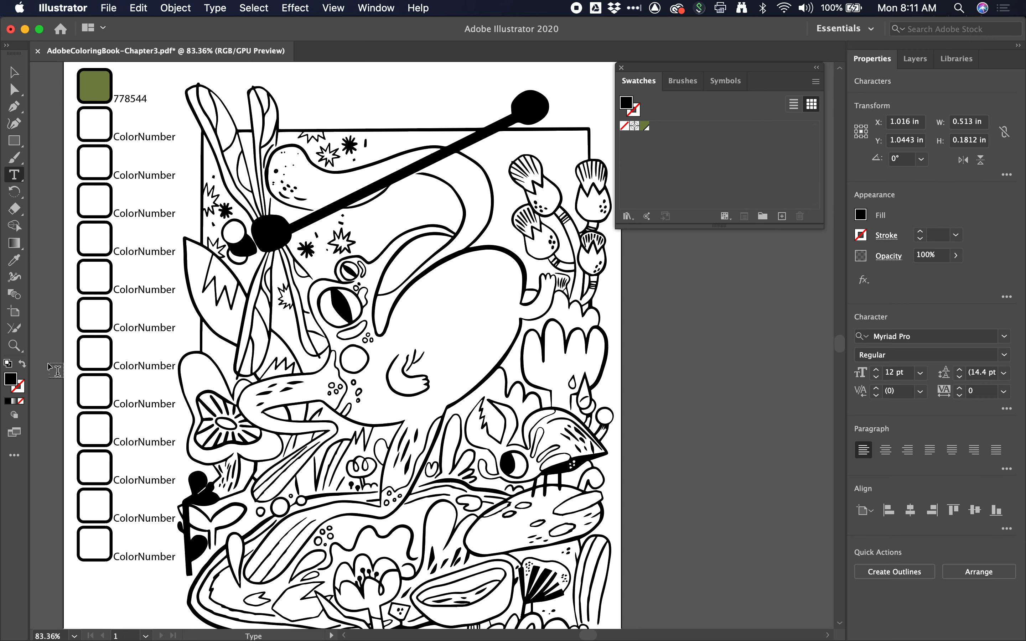
- Set the fill color to the medium green 4b8750 and copy its hex code
double_click(11, 381)
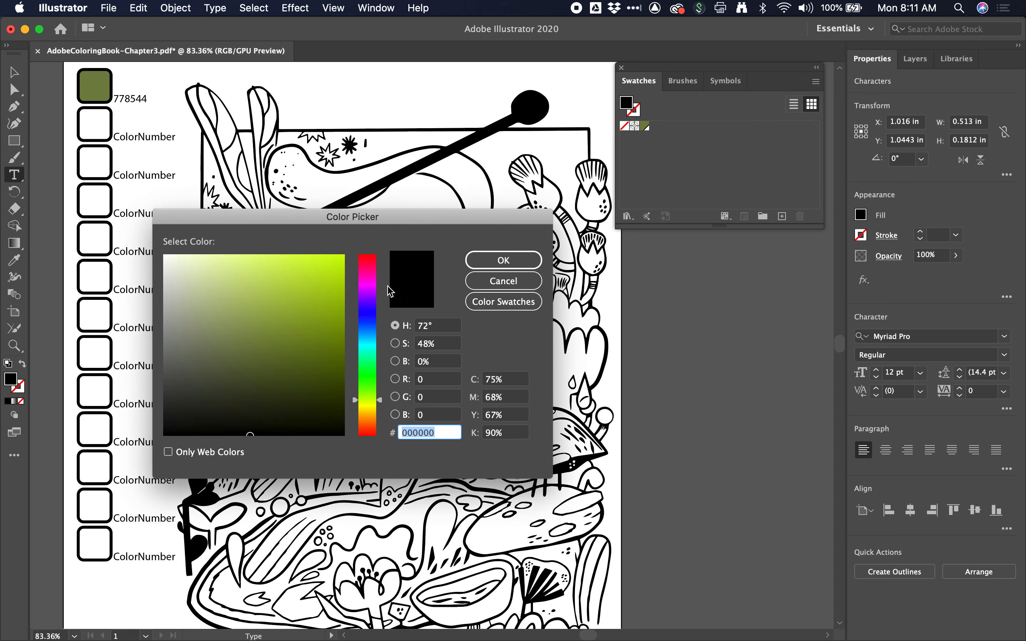
mouse_move(367, 381)
left_mouse_down()
mouse_move(367, 401)
mouse_move(371, 373)
left_mouse_up()
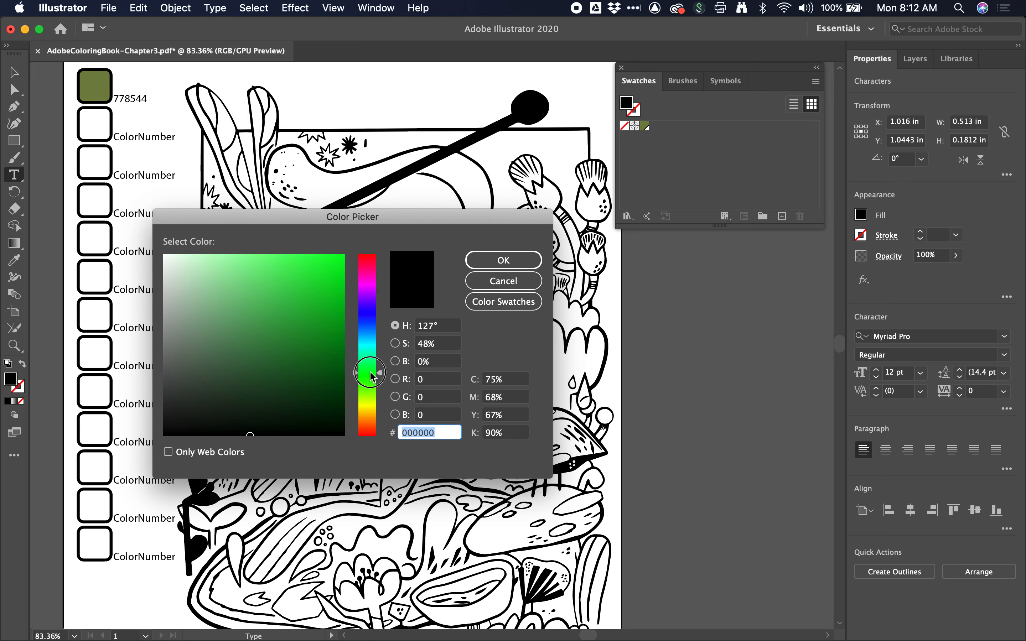
left_click(244, 339)
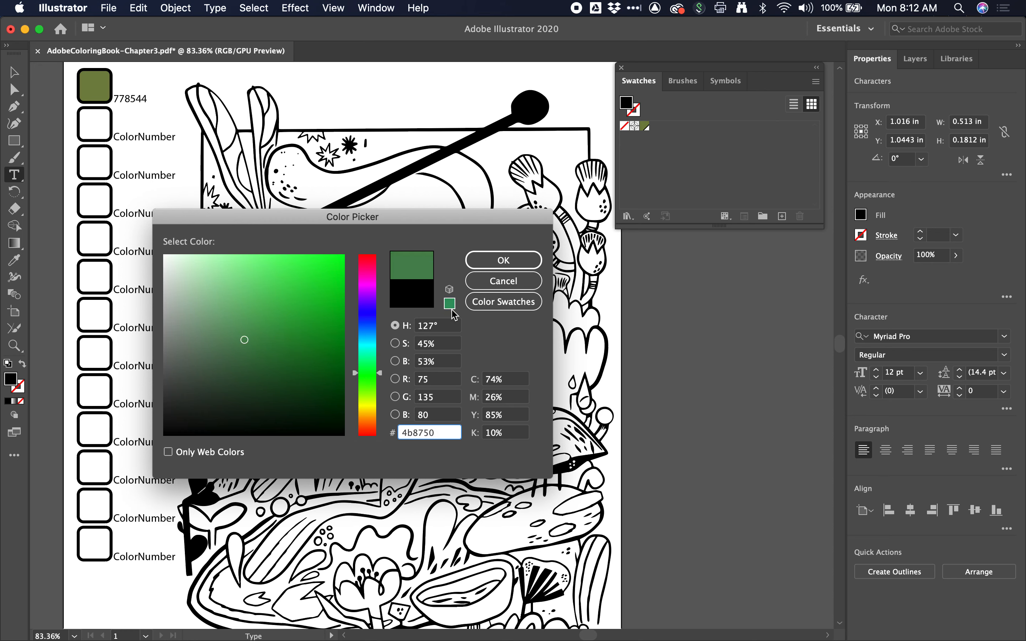
double_click(427, 433)
left_click(514, 267)
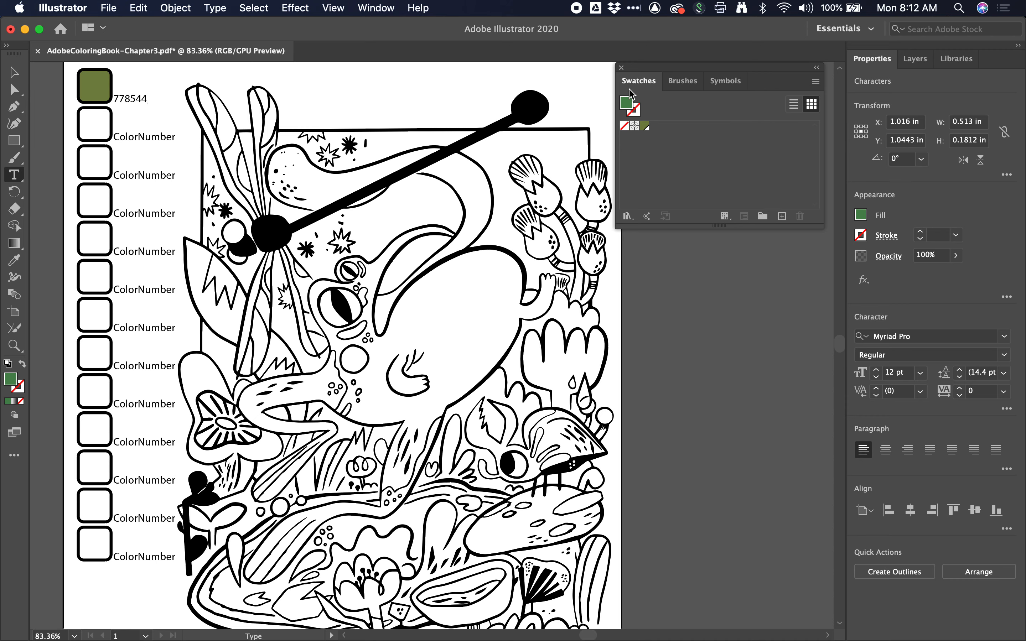
- Save the green fill as a global swatch named "blue green" and apply it to the second color box
left_click(782, 217)
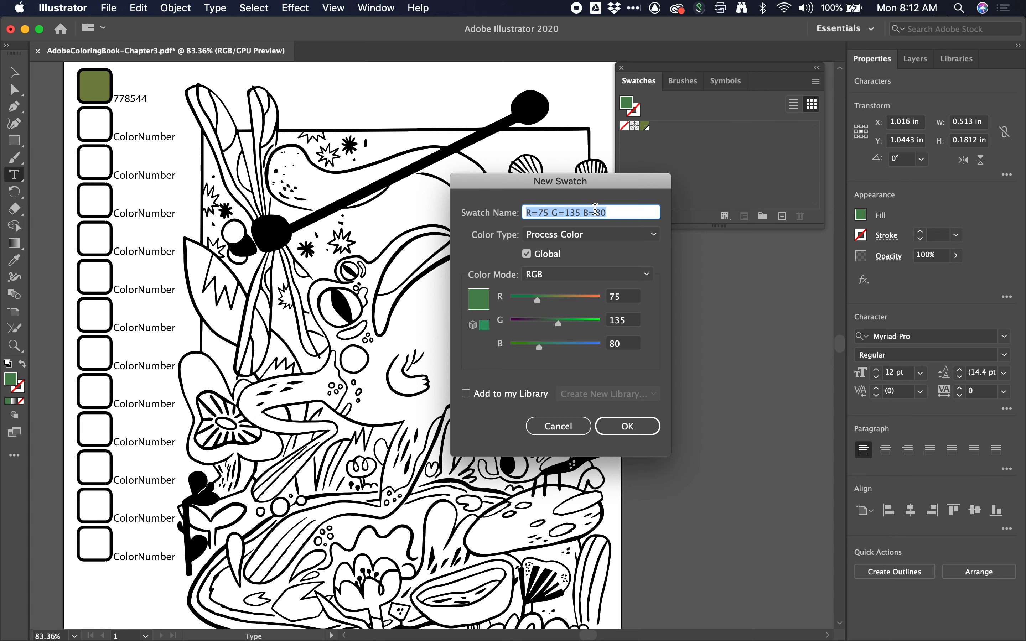
type("bl")
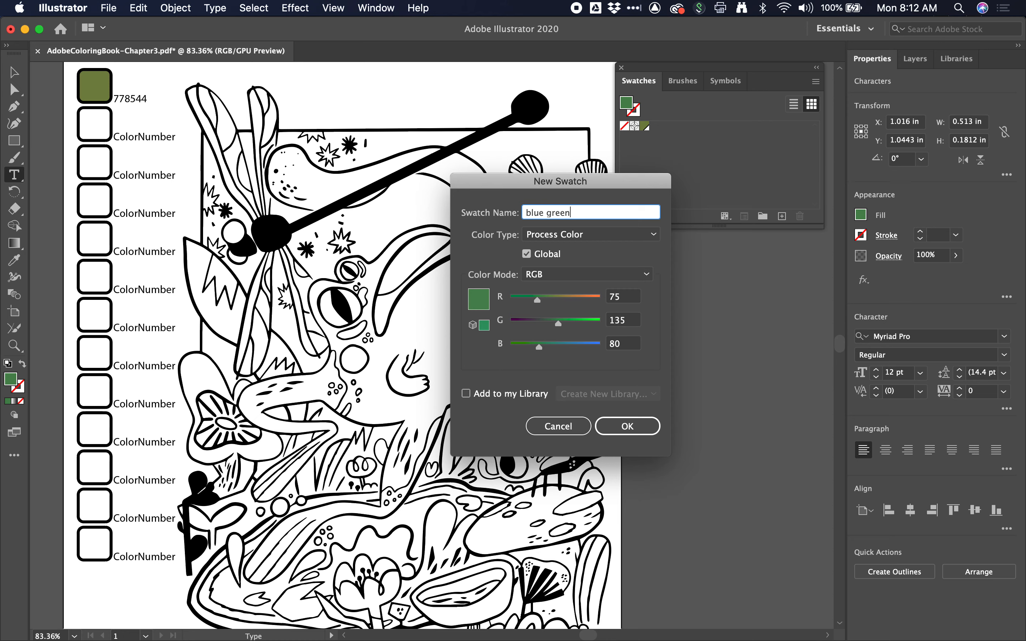
type("ue green")
key("Return")
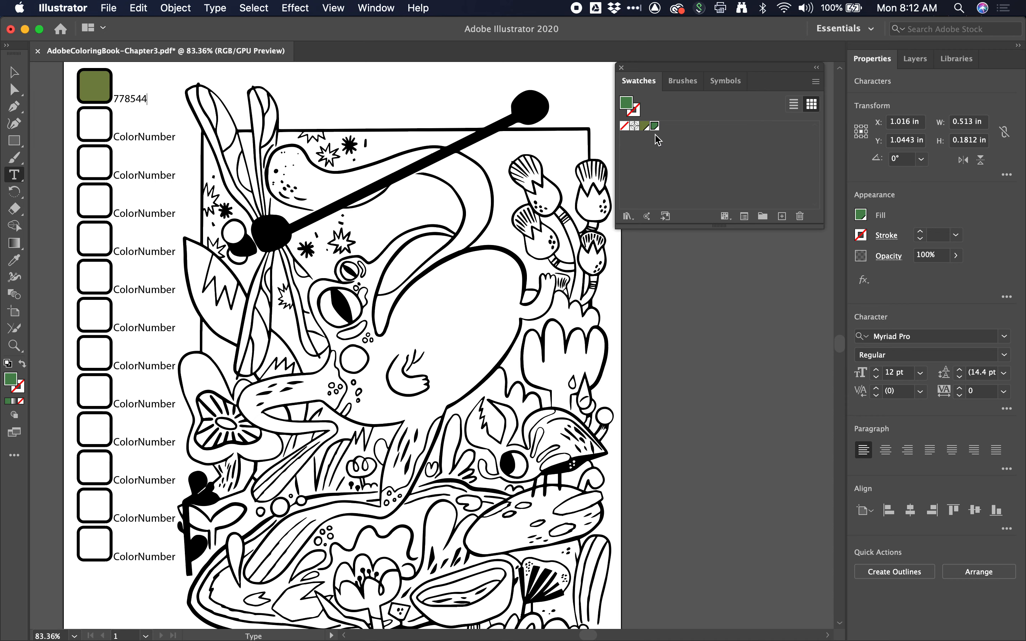
left_click_drag(654, 126, 101, 129)
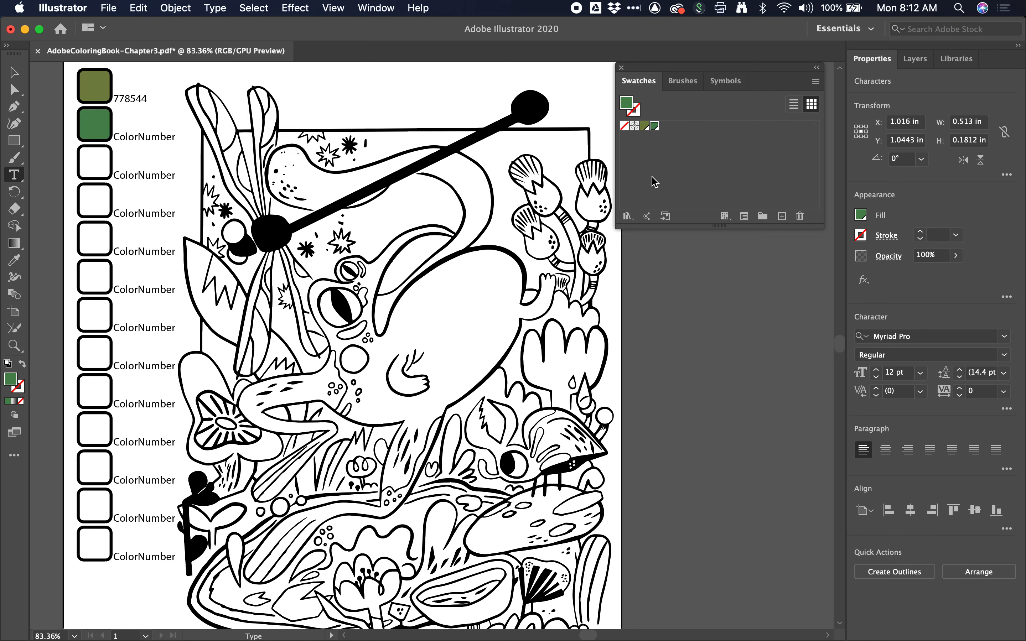
- Load the Earthtone swatch library, add its first color group to the document swatches, and close the library
left_click(626, 216)
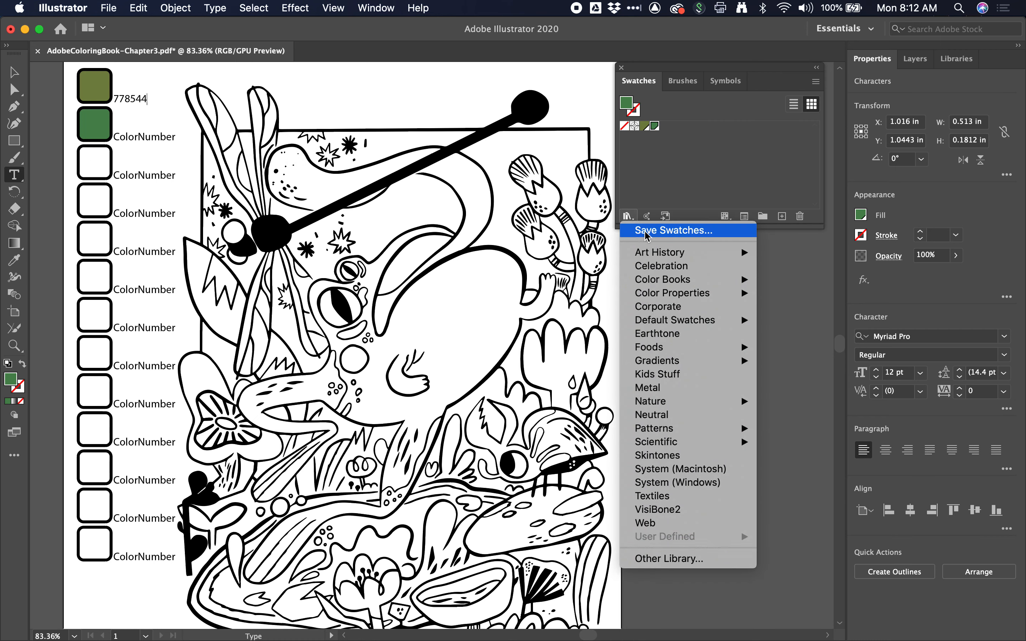
mouse_move(706, 258)
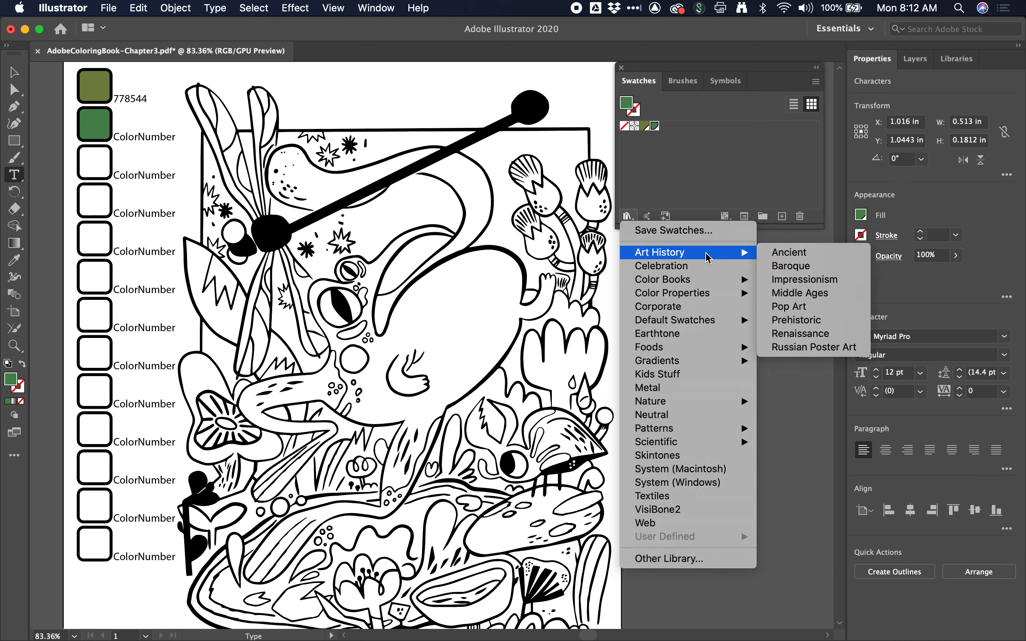
mouse_move(685, 284)
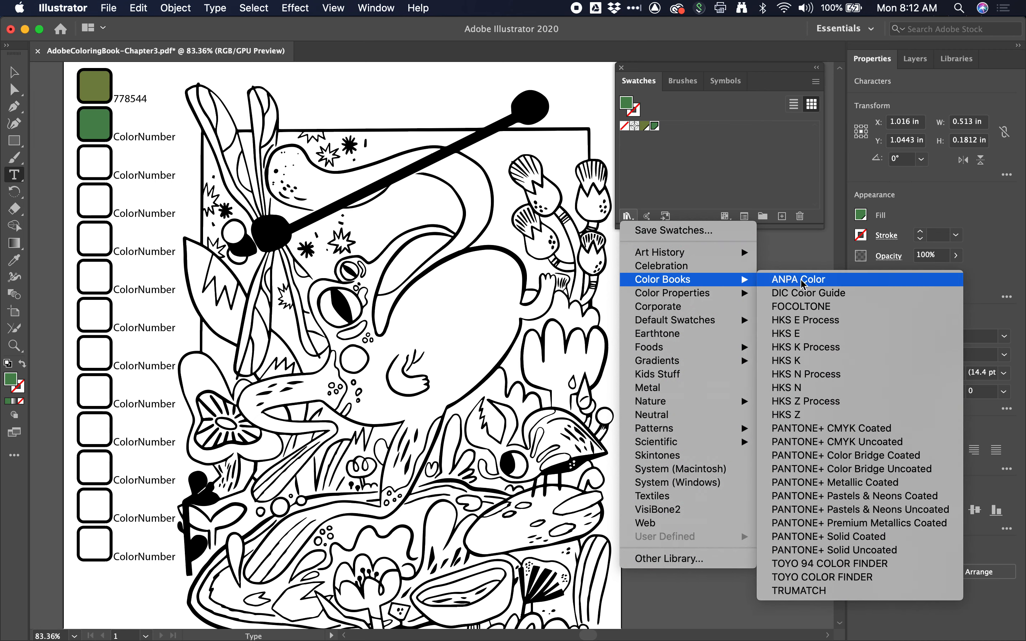
left_click(659, 334)
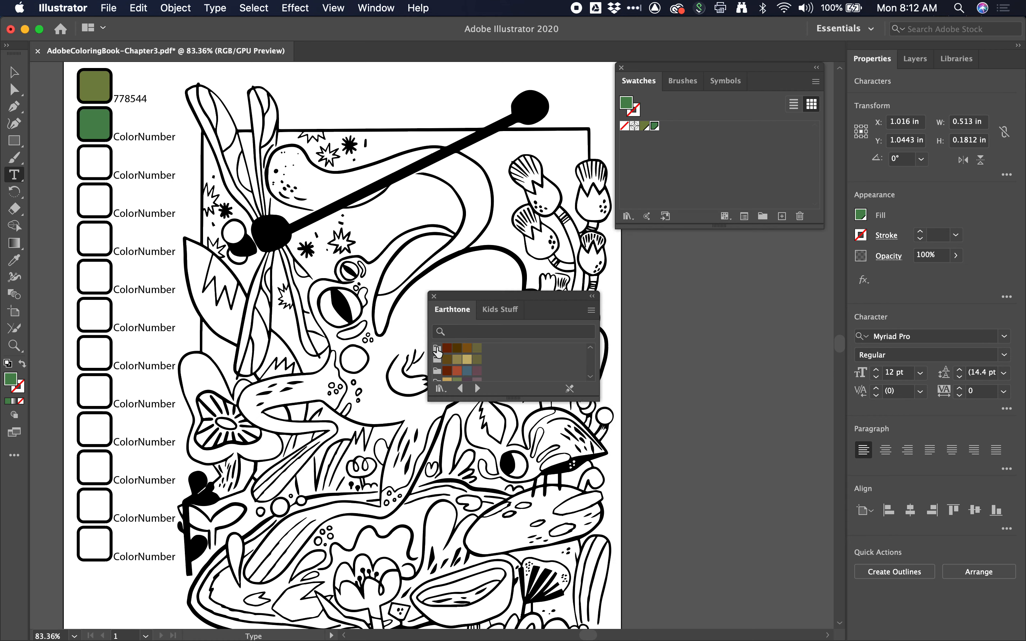
left_click(437, 350)
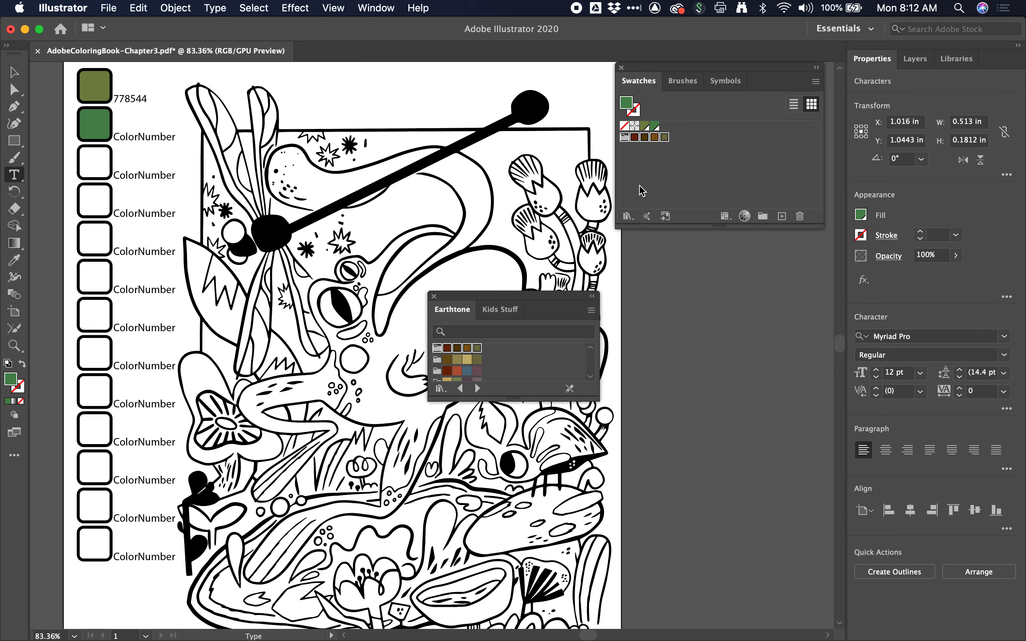
left_click(434, 296)
left_click(669, 169)
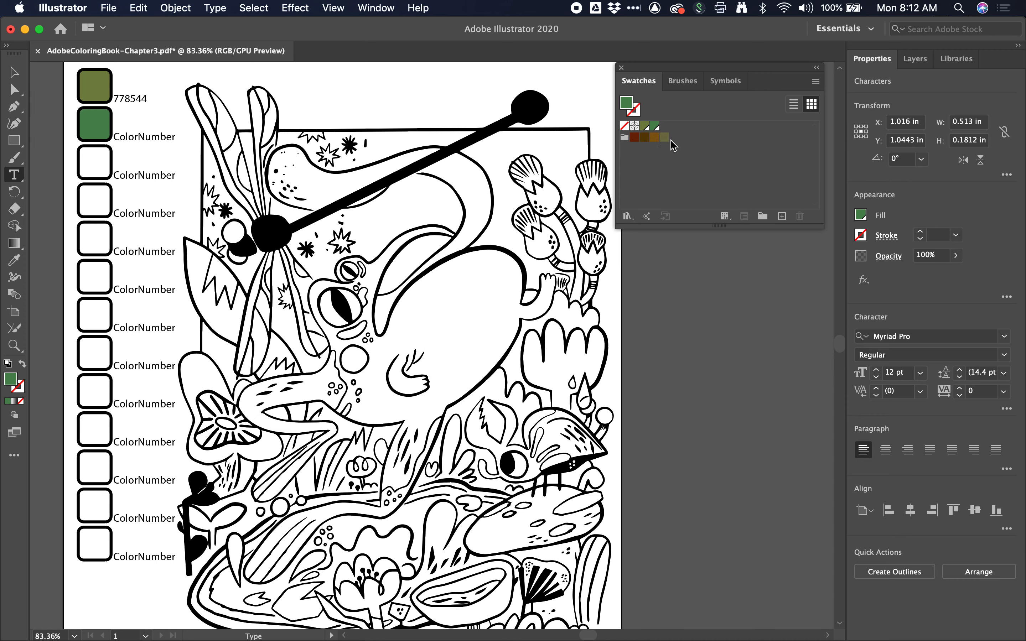
- Make the dark red swatch of the added group a global color and name it "red brick"
left_click(635, 138)
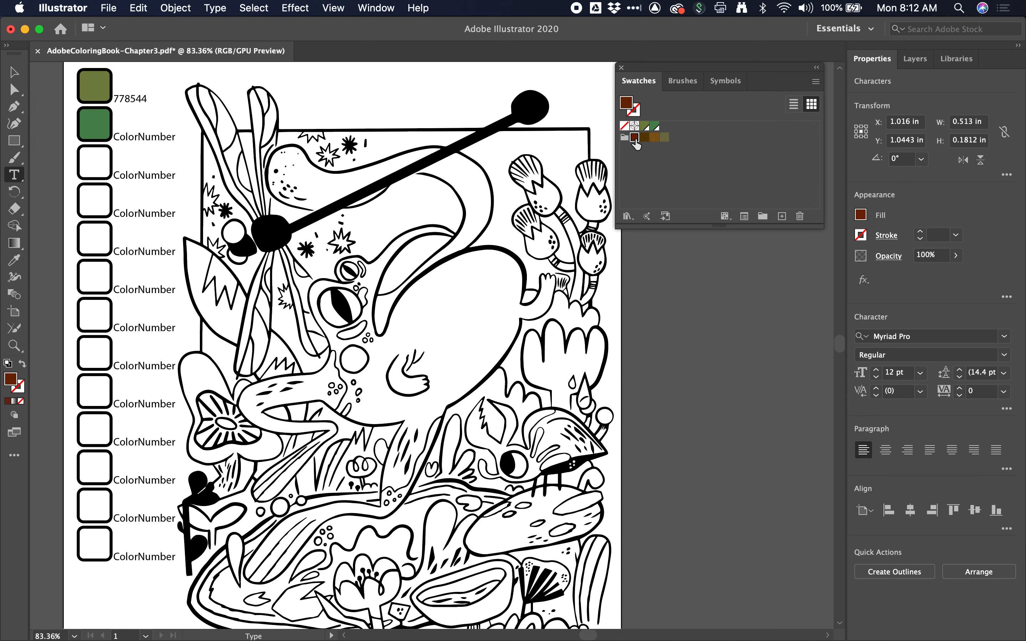
double_click(635, 138)
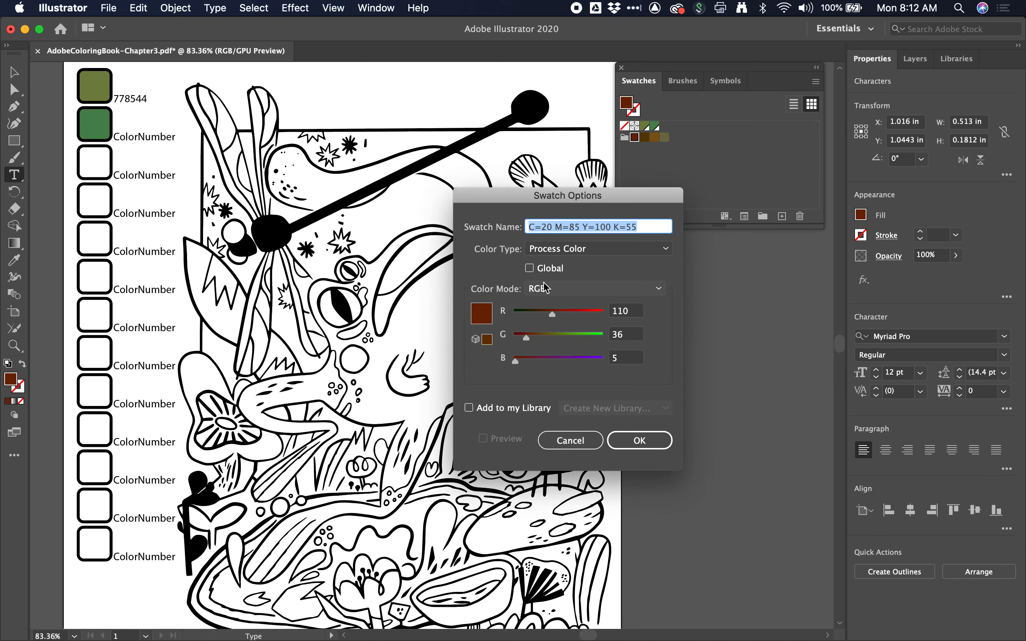
left_click(529, 268)
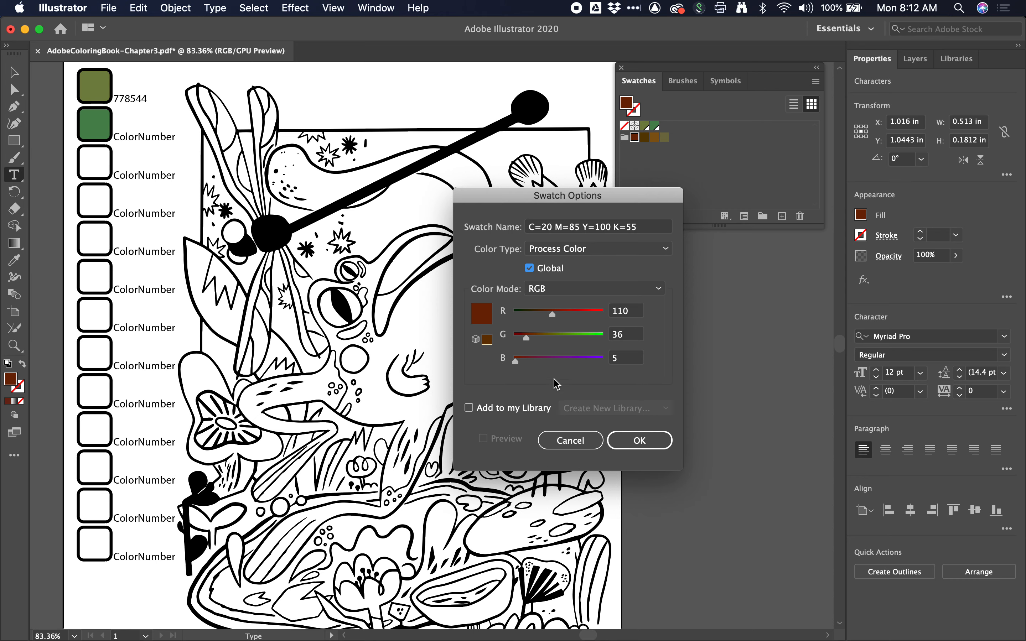
left_click(569, 229)
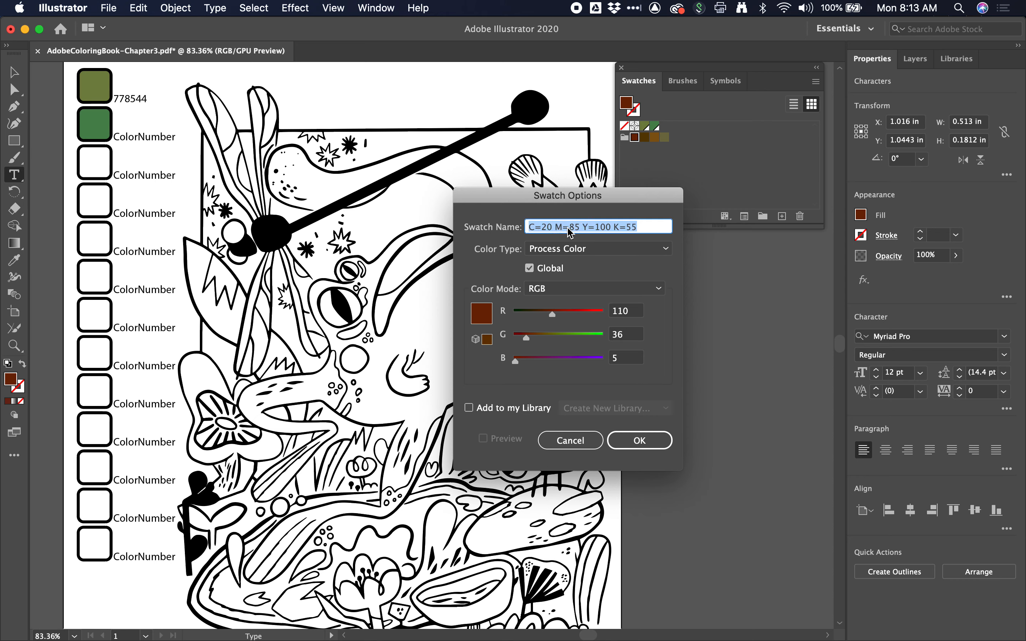
type("re")
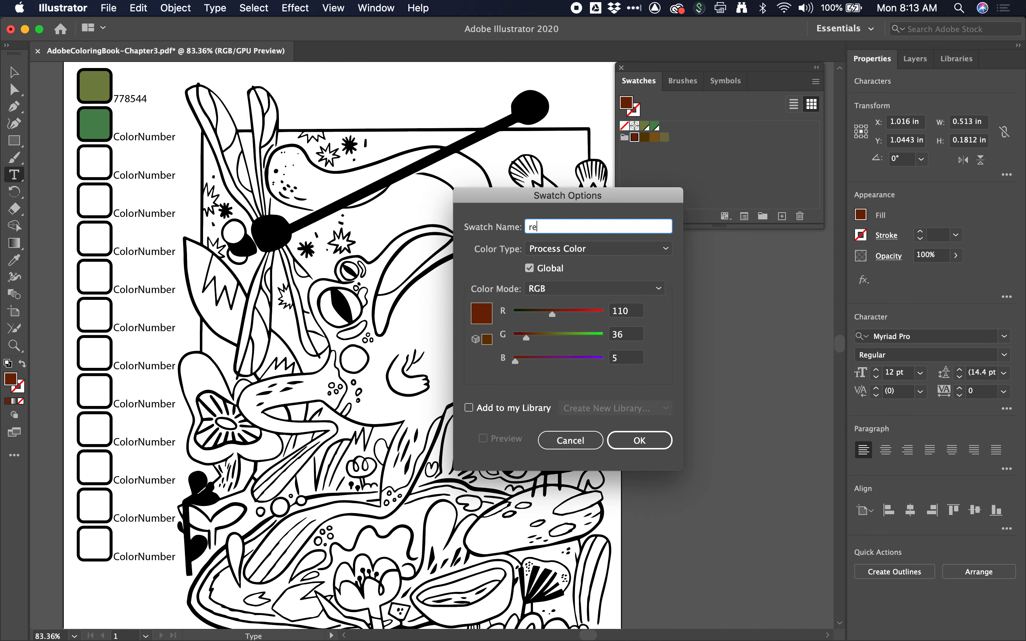
type("d brick")
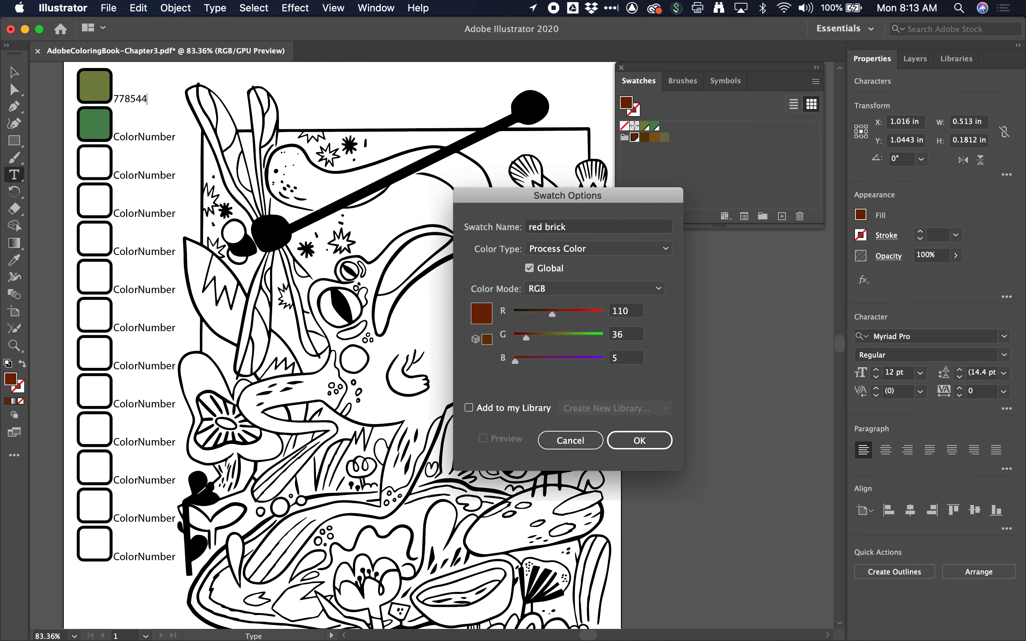
key("Return")
- Make the golden brown and dark brown swatches of the added color group global colors
double_click(653, 138)
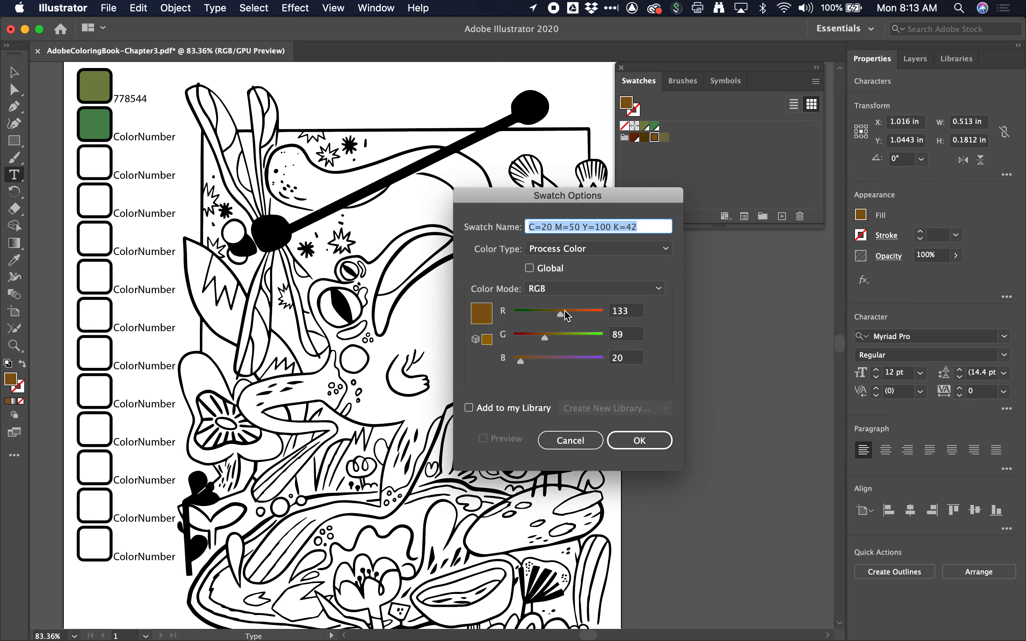
left_click(550, 271)
left_click(663, 441)
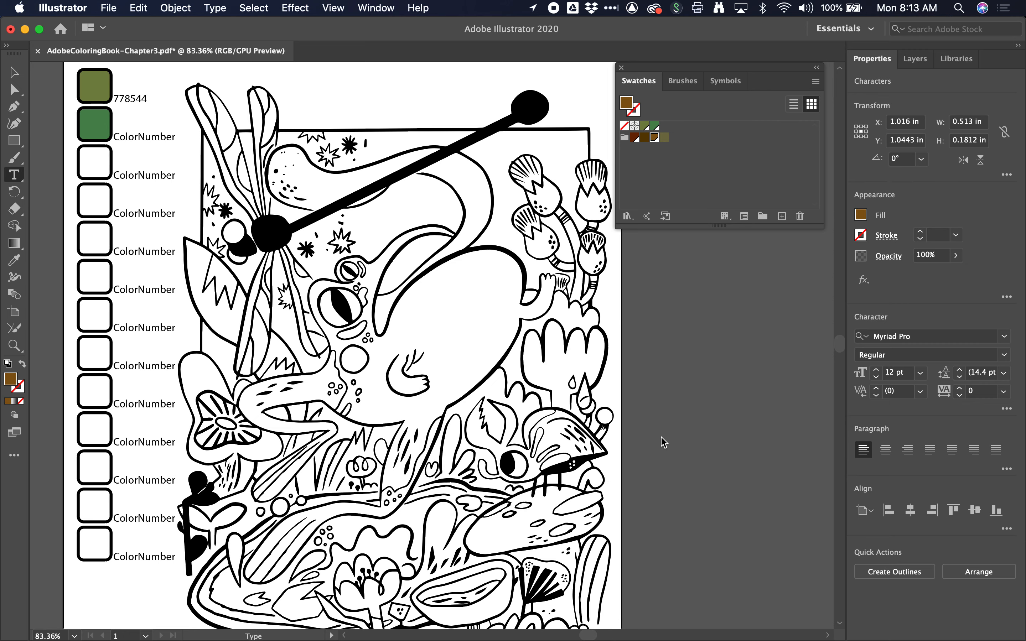
double_click(644, 137)
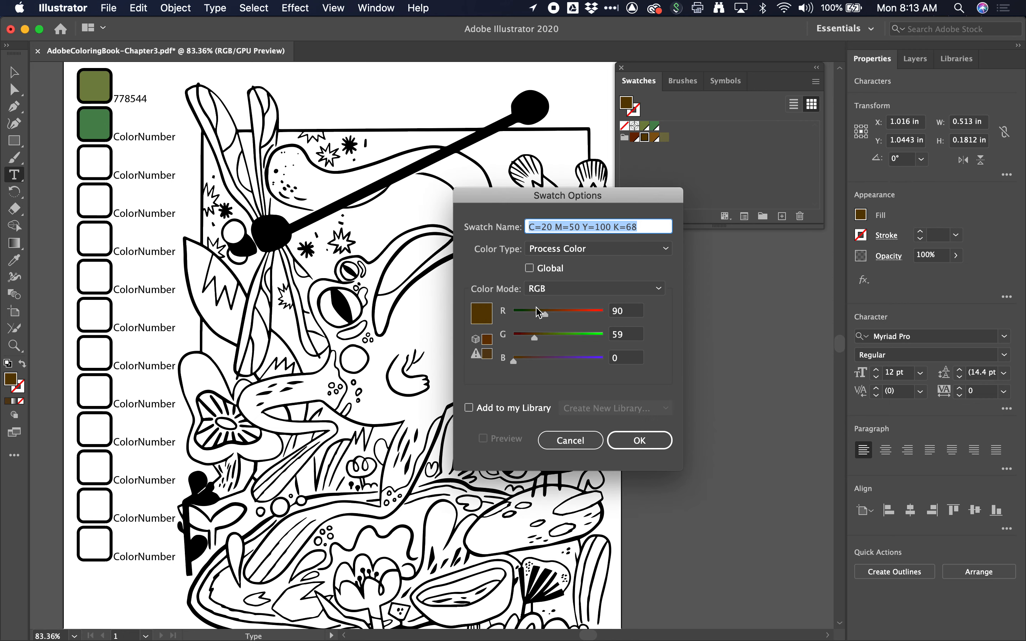
left_click(544, 272)
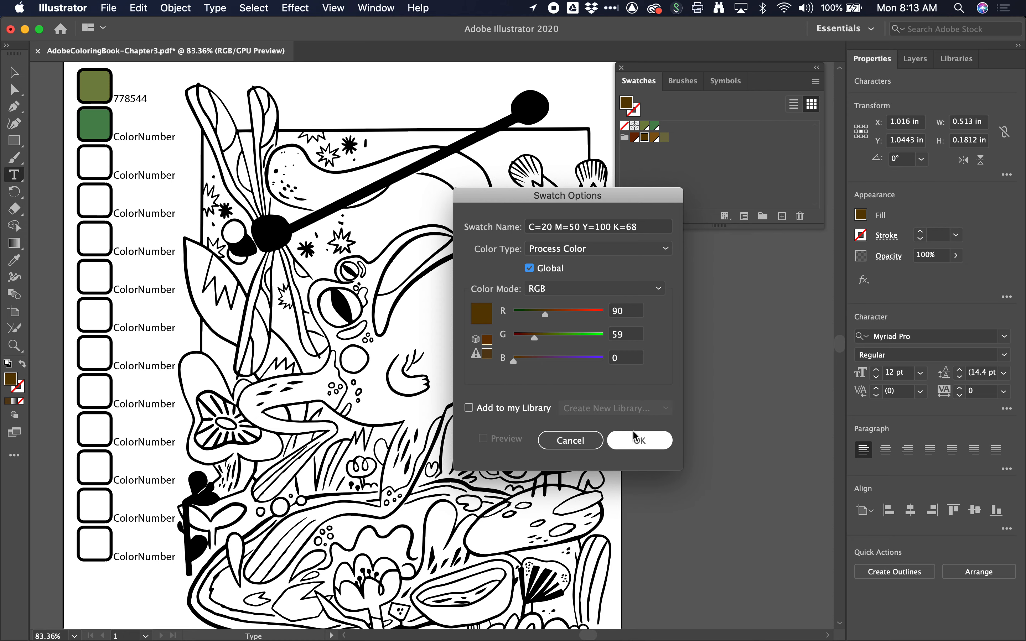
left_click(639, 440)
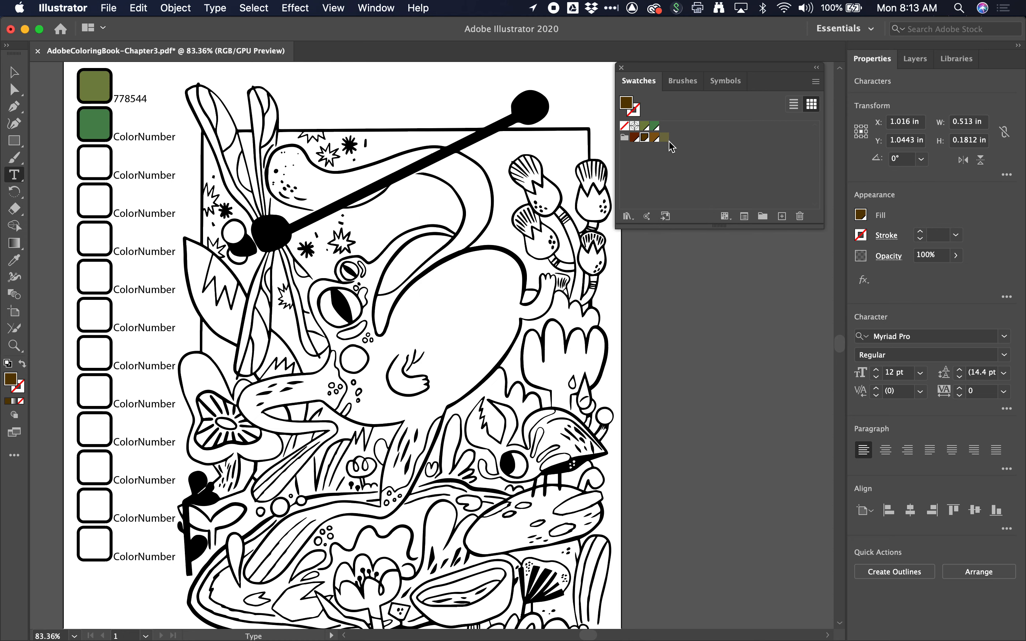
- Change the group's olive swatch to a light brown by setting its red value to 163, and make it a global color
double_click(665, 138)
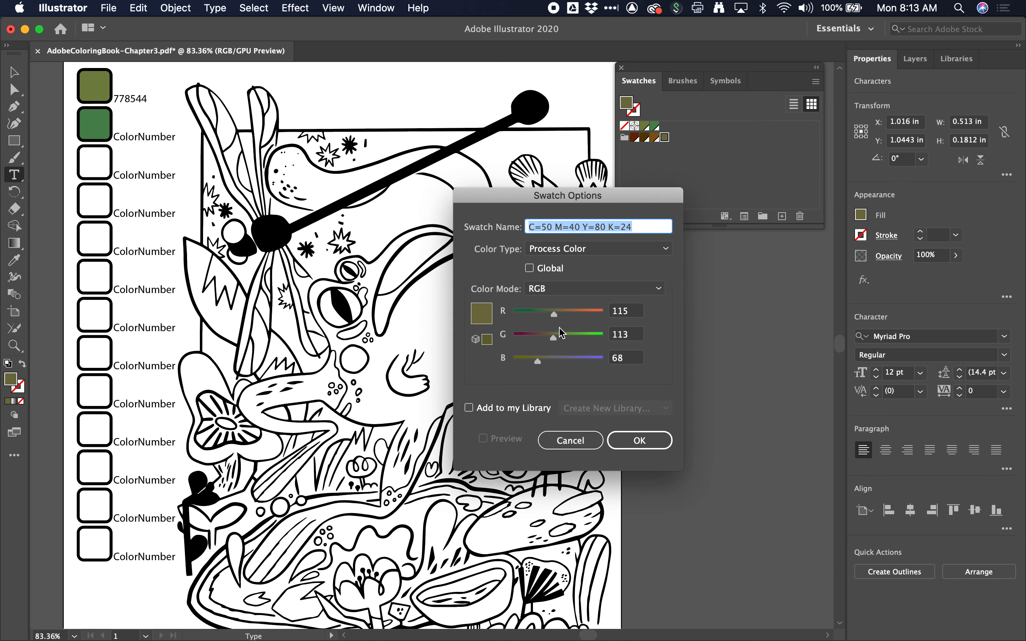
left_click_drag(556, 320, 574, 317)
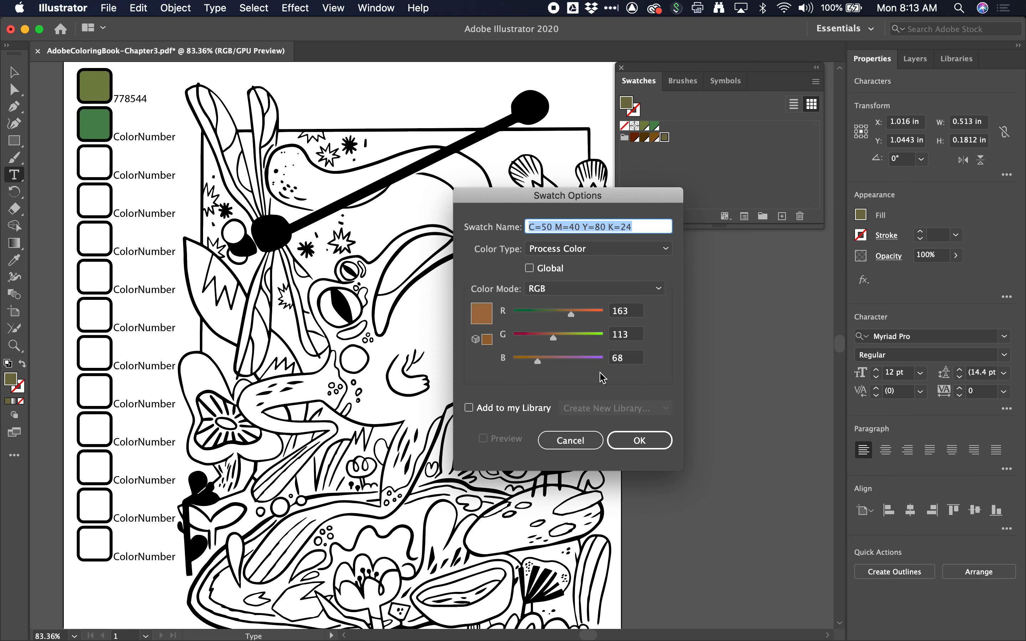
left_click(551, 267)
left_click(640, 440)
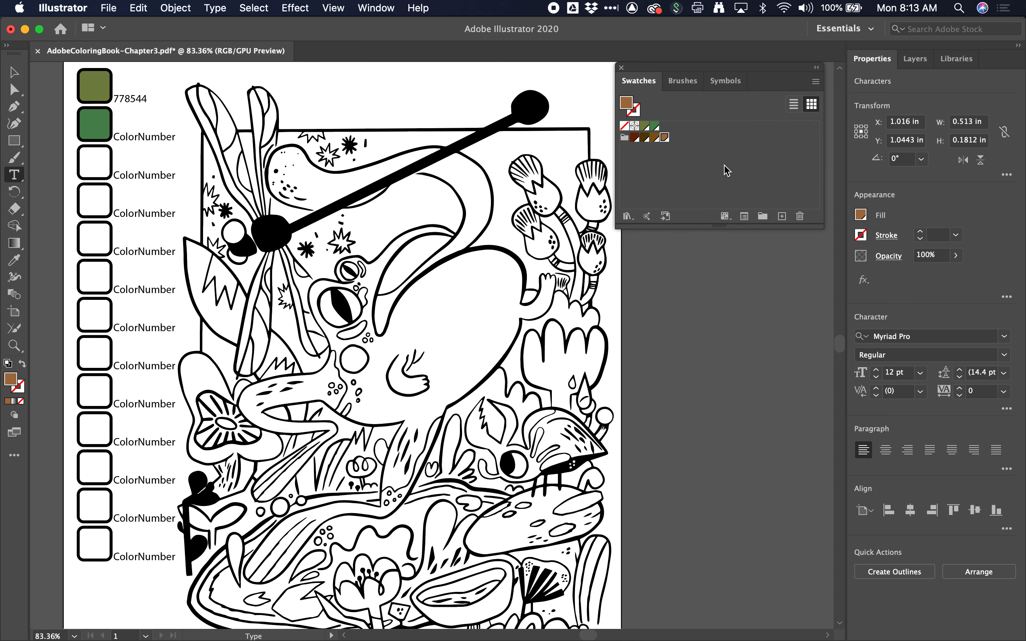
- Fill the third color box with the red brick swatch and replace its label with the hex code 6e2405
left_click_drag(636, 142, 99, 163)
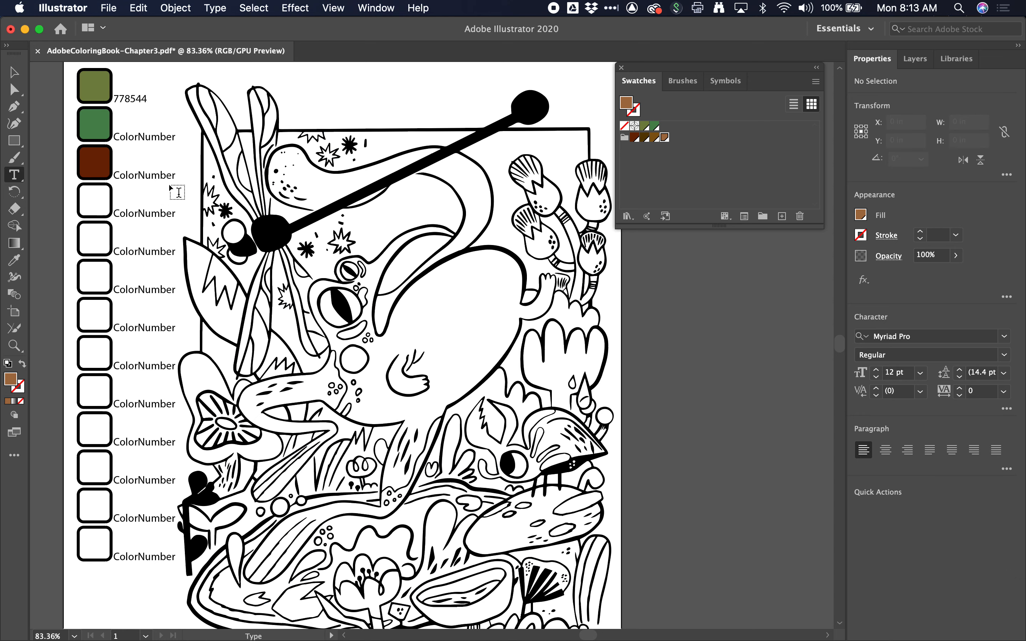
left_click(14, 73)
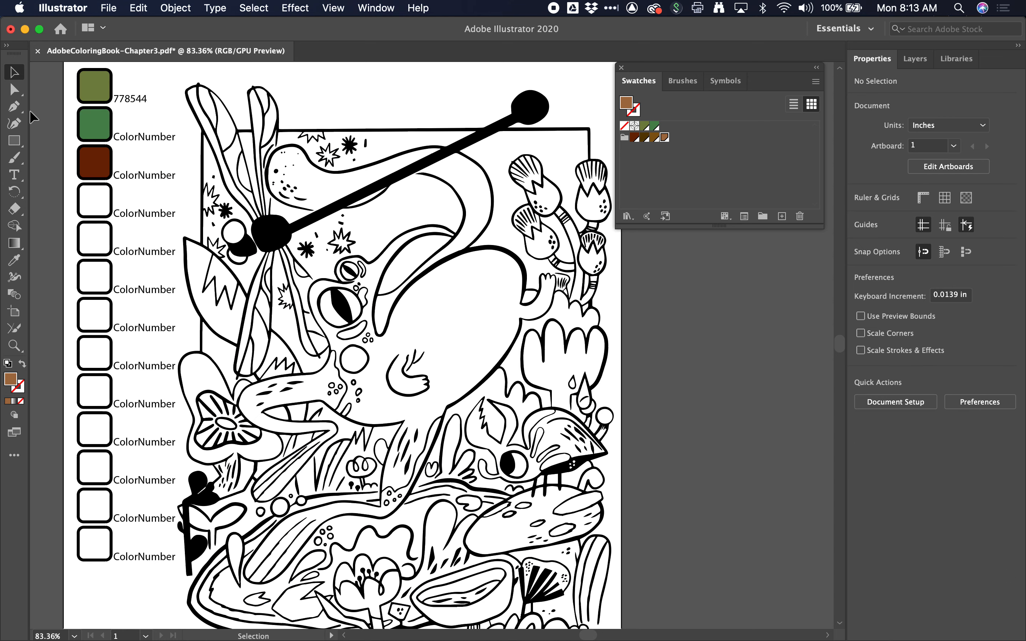
left_click(98, 171)
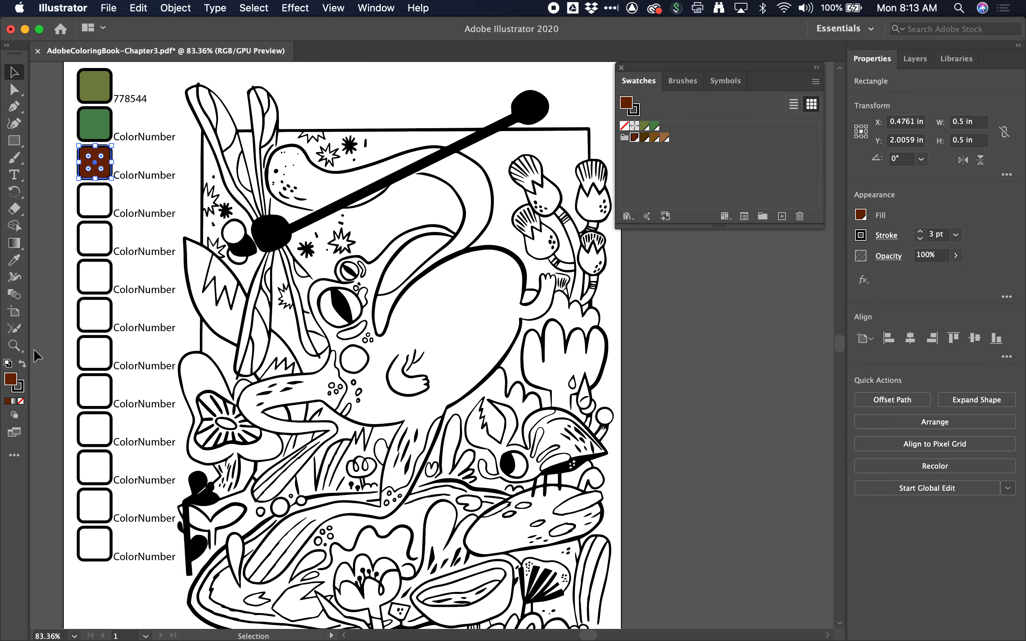
double_click(12, 381)
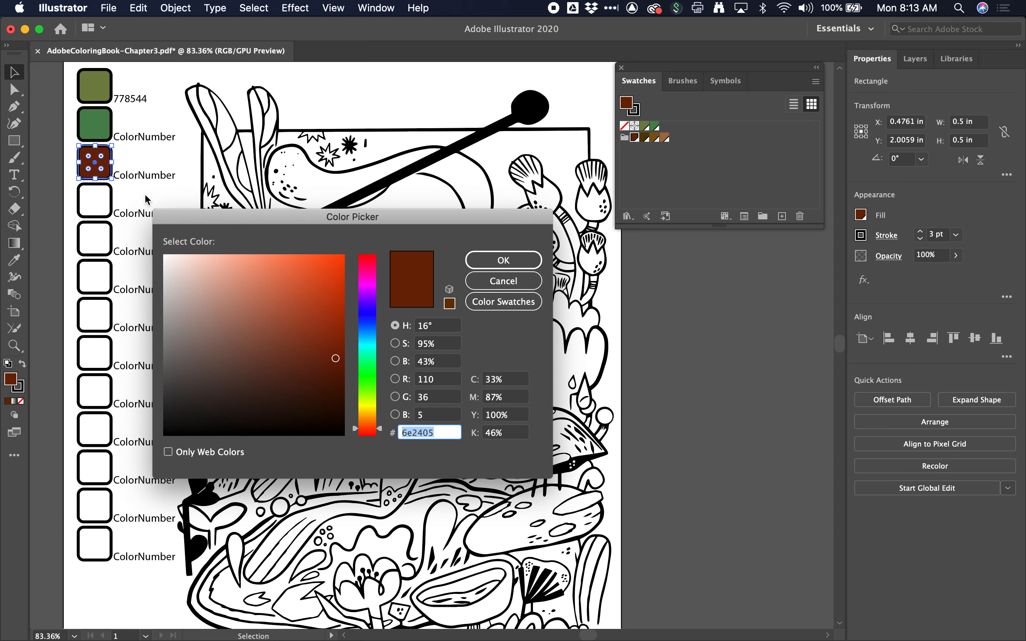
left_click(503, 280)
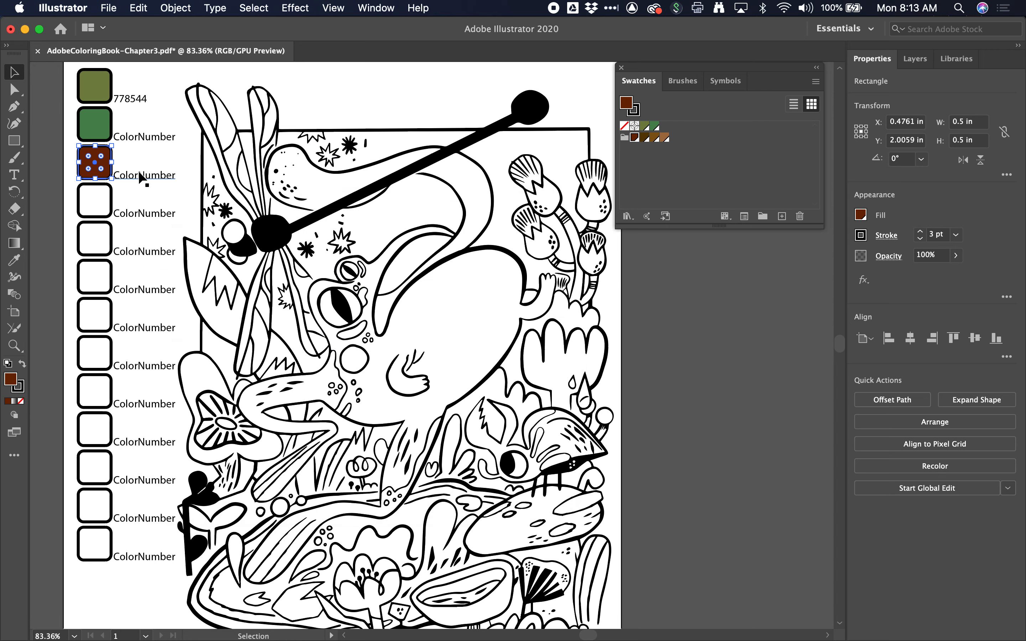
left_click(140, 175)
double_click(139, 171)
double_click(138, 172)
type("6e2405")
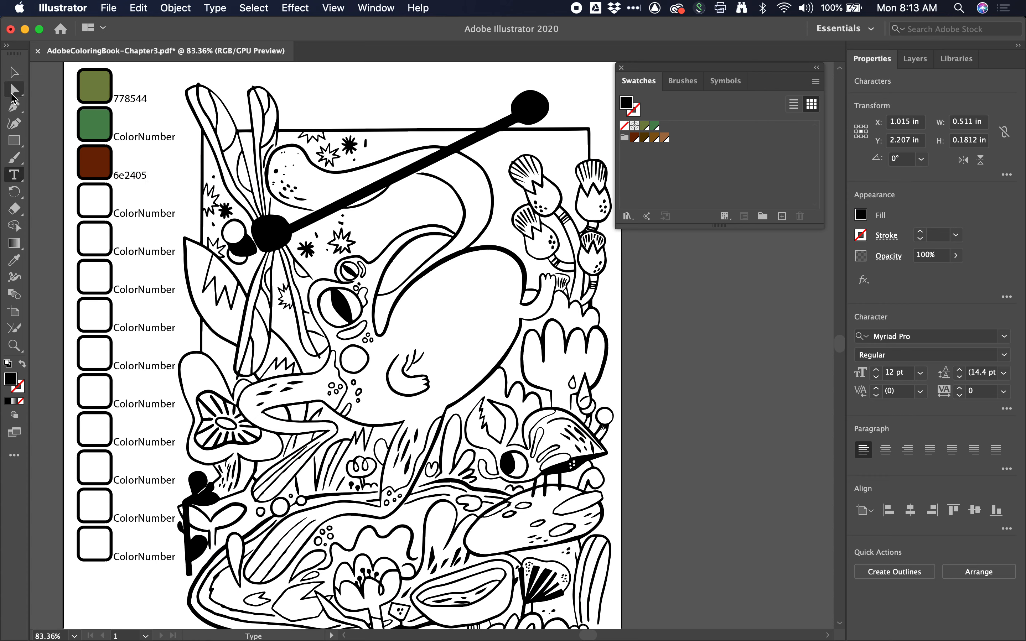
- Copy the hex code 4b8750 from the second color box's fill and replace that box's label with it
left_click(12, 75)
left_click(94, 123)
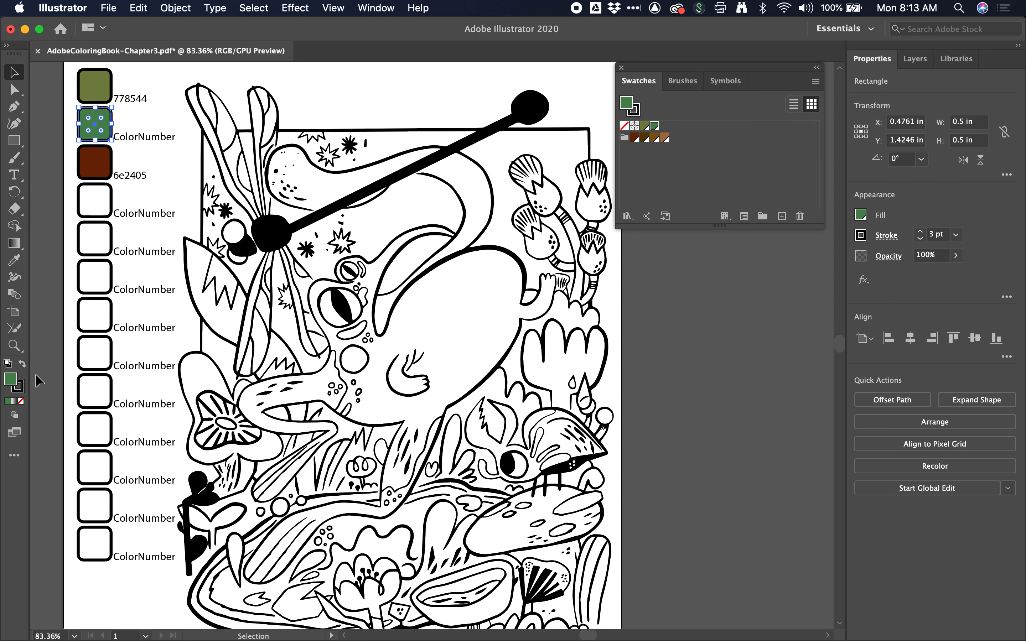
double_click(11, 384)
left_click(434, 433)
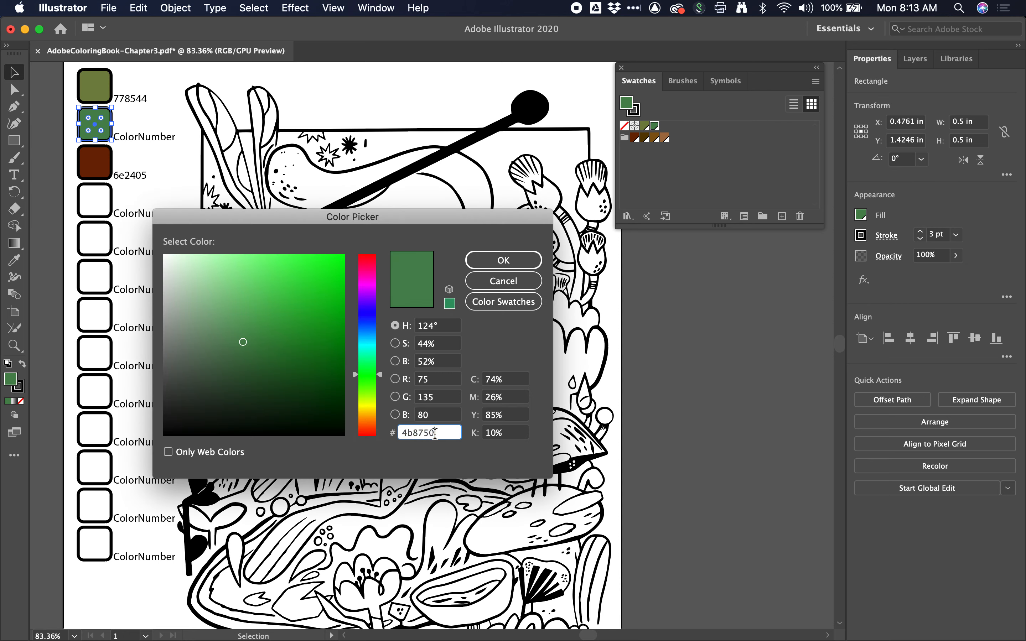
double_click(435, 433)
key("super+c")
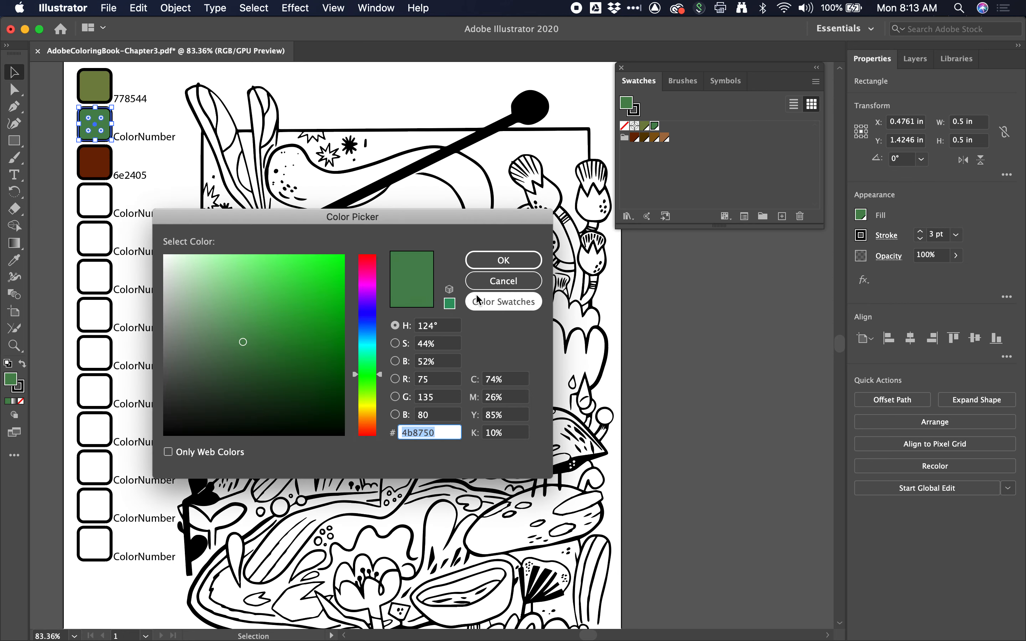
left_click(493, 266)
double_click(139, 136)
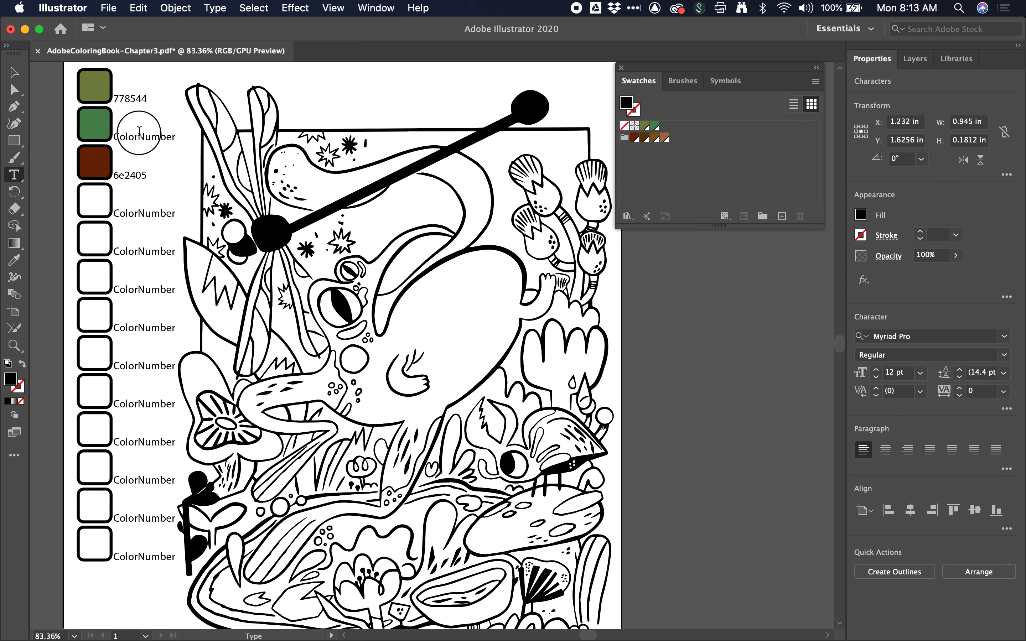
key("super+v")
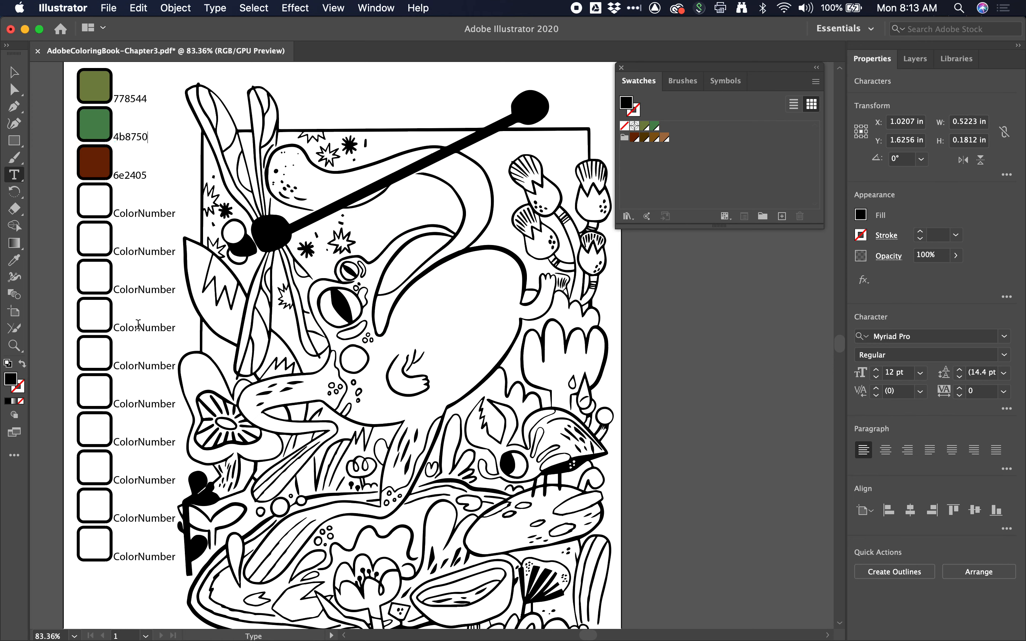
- Fill the fourth color box with the golden brown swatch and the fifth with the light brown swatch
left_click(14, 72)
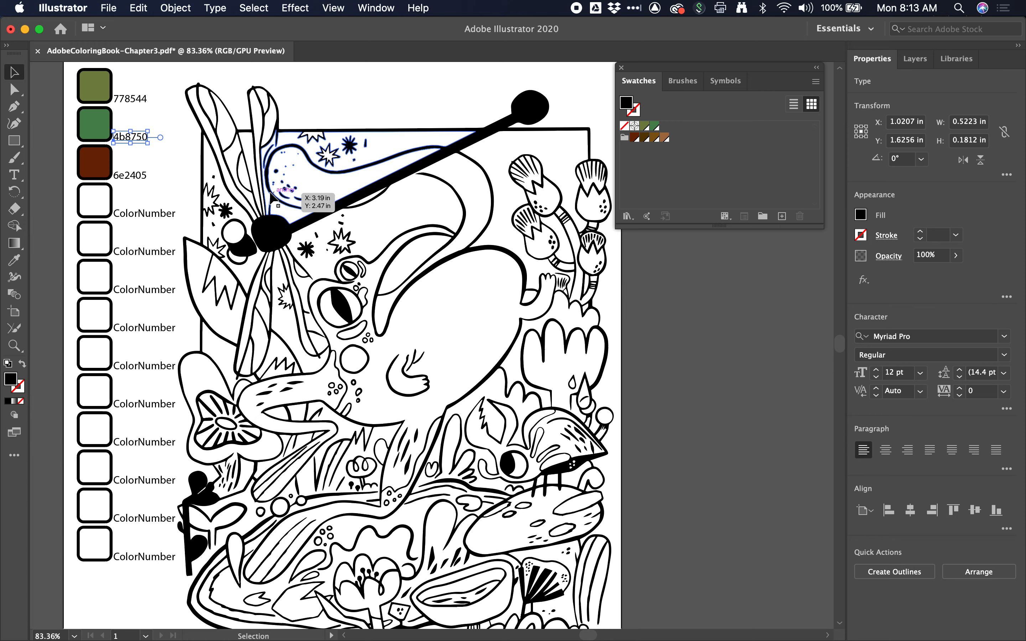
left_click(393, 112)
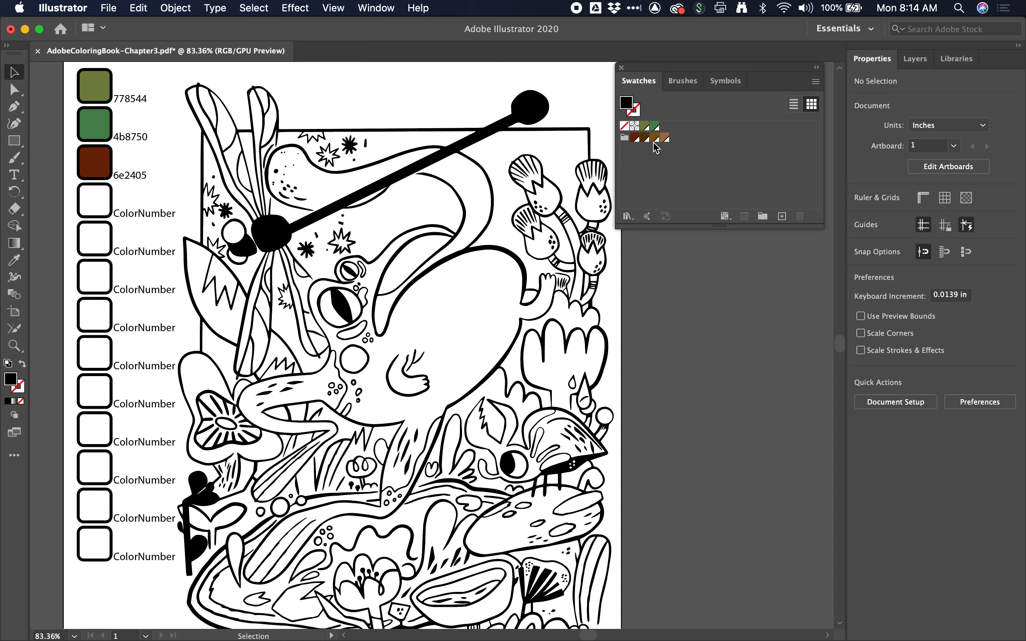
left_click_drag(654, 138, 158, 148)
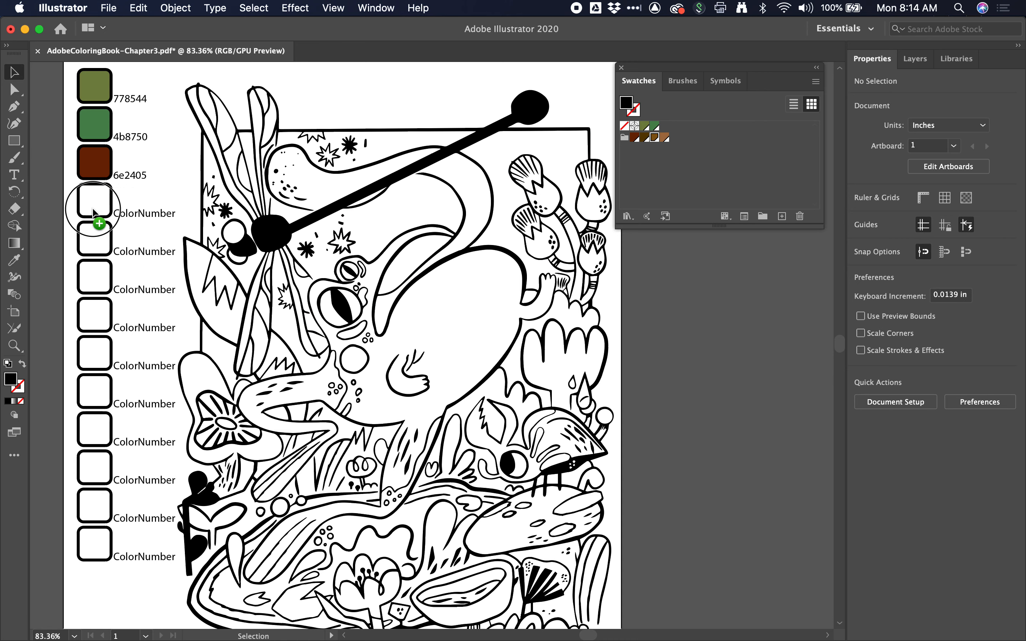
left_click_drag(94, 212, 94, 213)
left_click_drag(665, 137, 96, 237)
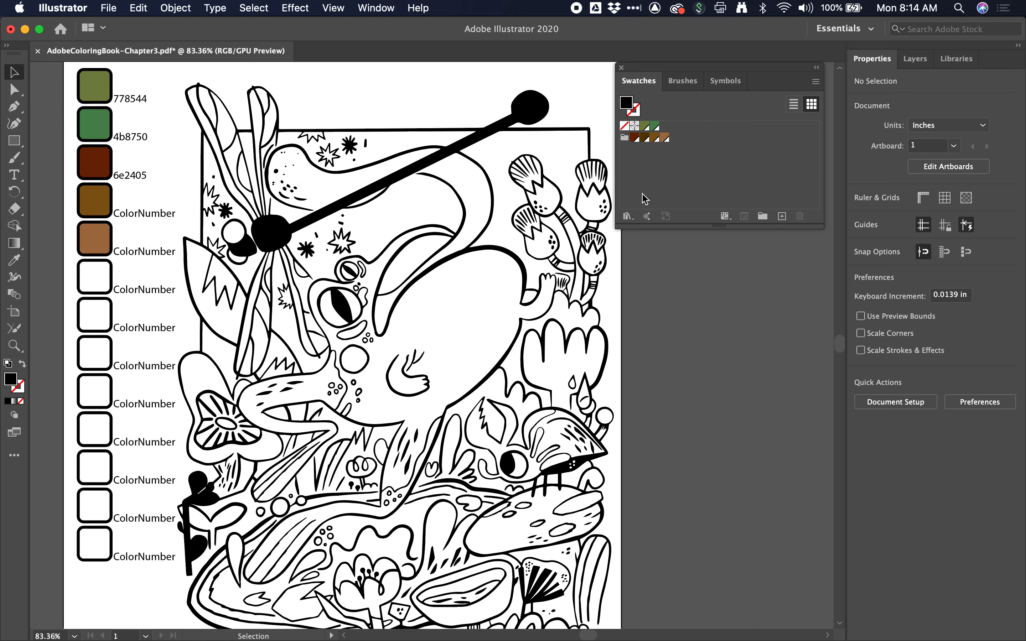
mouse_move(89, 236)
left_mouse_down()
mouse_move(216, 260)
mouse_move(194, 274)
mouse_move(91, 220)
mouse_move(96, 238)
left_mouse_up()
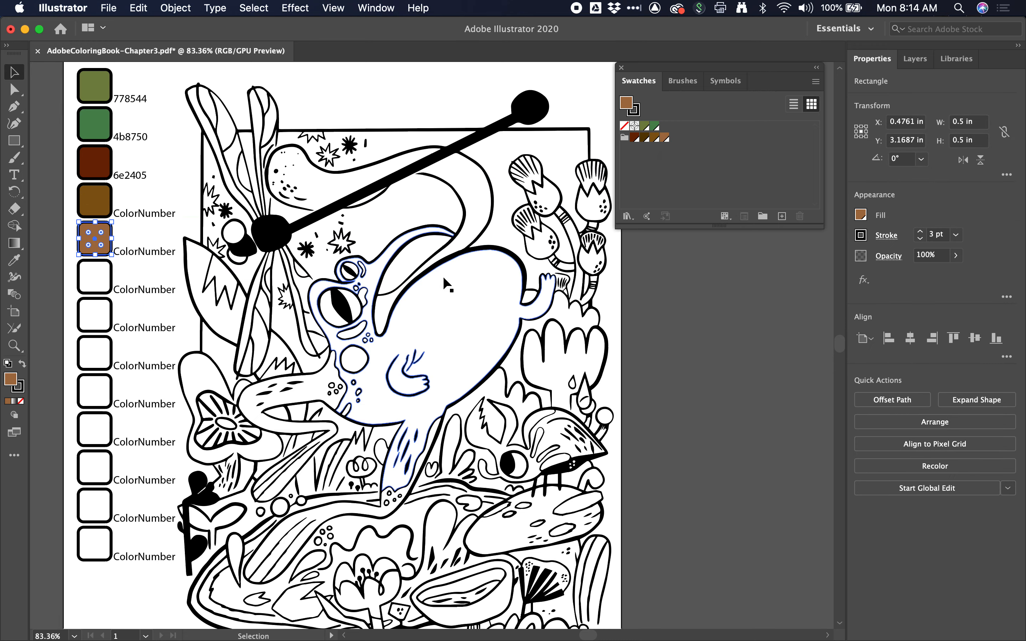
- Fill the large leaf with light brown, its jagged inner section with golden brown, and the frog's body with the blue green swatch
scroll(442, 276, "down", 2)
scroll(443, 276, "right", 3)
scroll(442, 276, "up", 1)
scroll(442, 276, "left", 2)
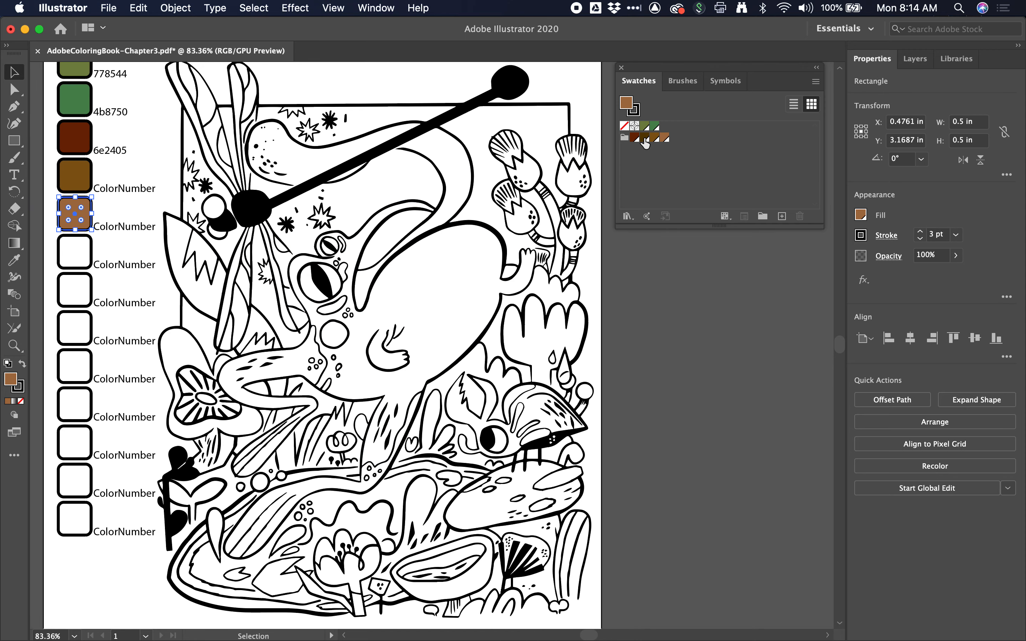
left_click_drag(666, 142, 202, 293)
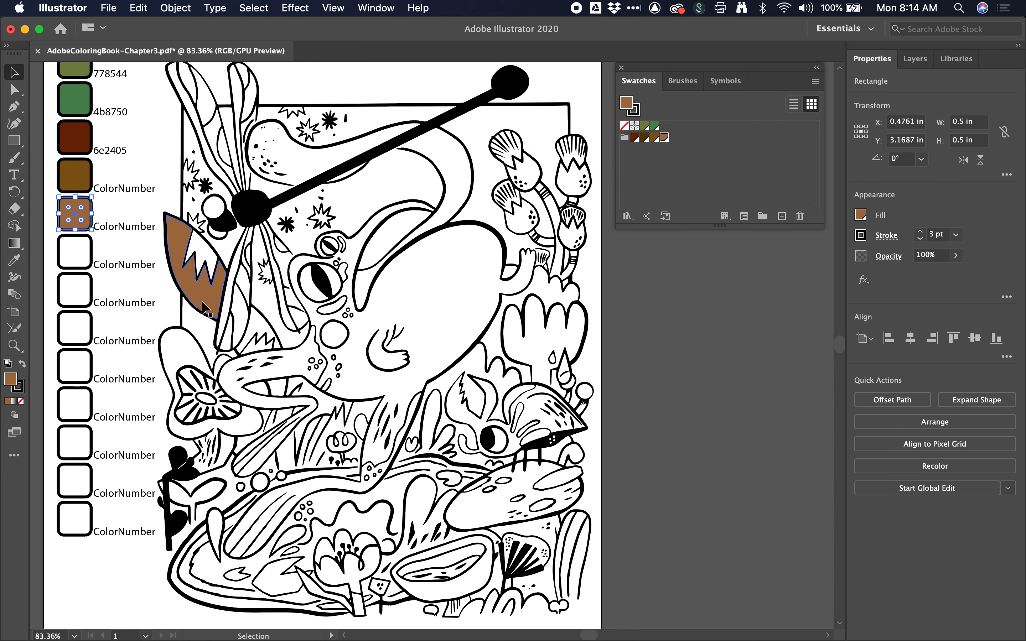
left_click_drag(656, 138, 208, 254)
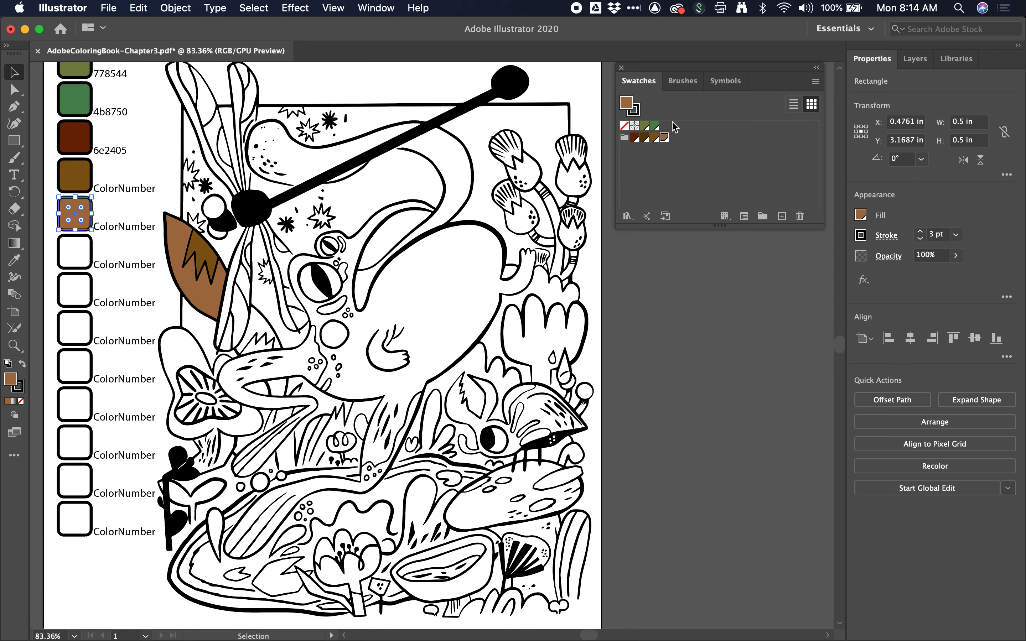
left_click_drag(658, 132, 439, 296)
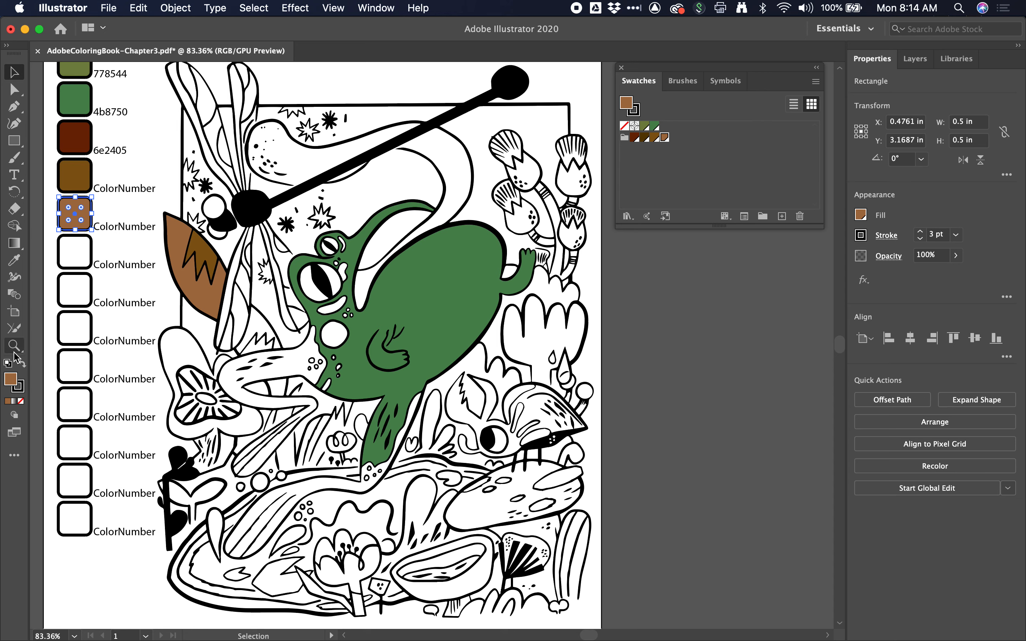
- Select the whole line-art group and activate the Live Paint Bucket on it
key("k")
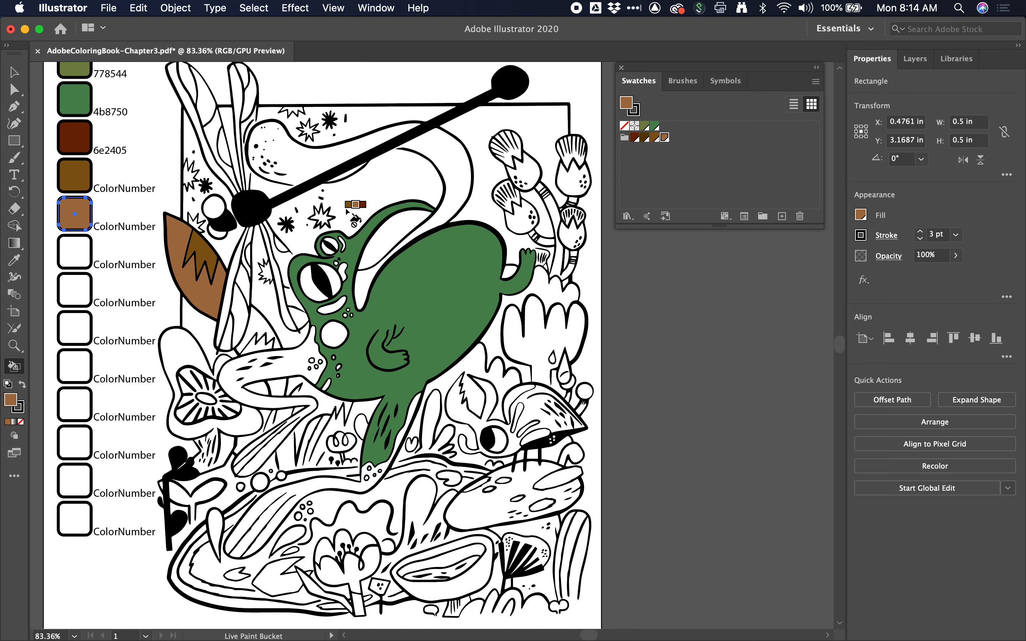
scroll(150, 78, "up", 2)
scroll(150, 79, "right", 1)
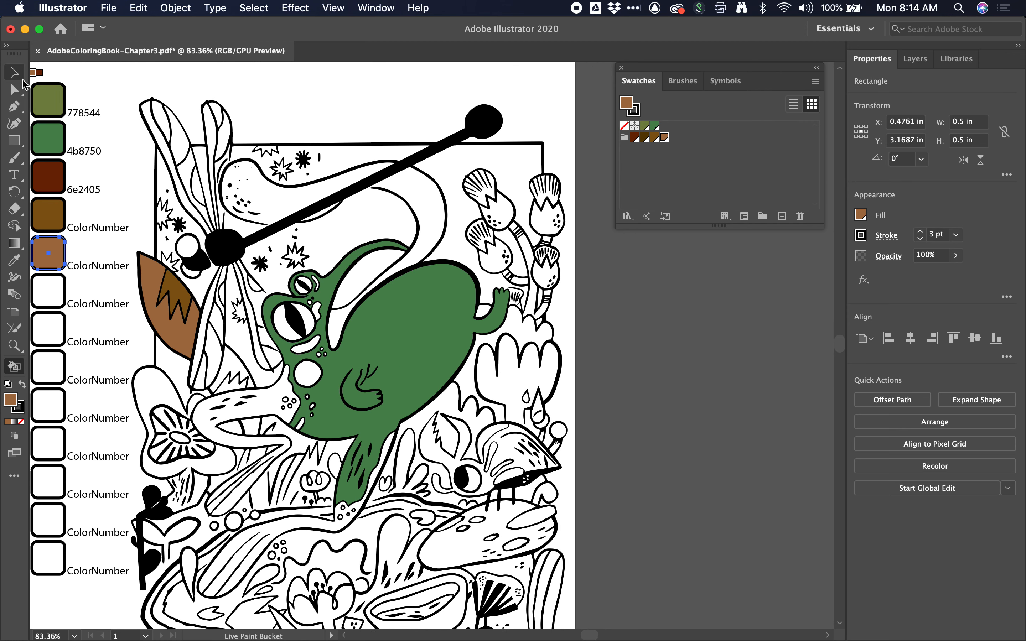
left_click(15, 74)
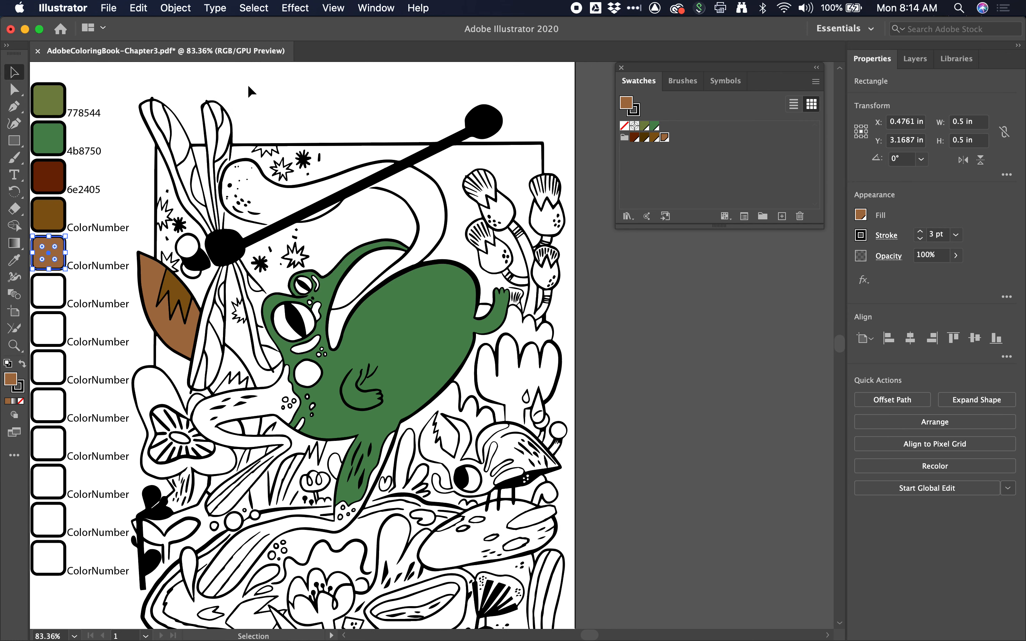
left_click(312, 208)
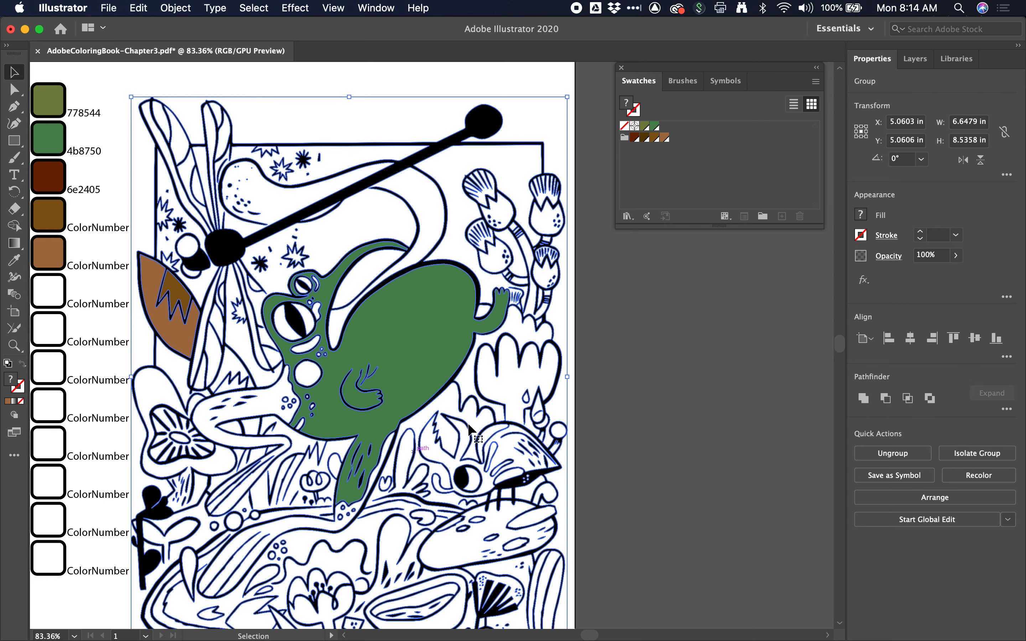
key("k")
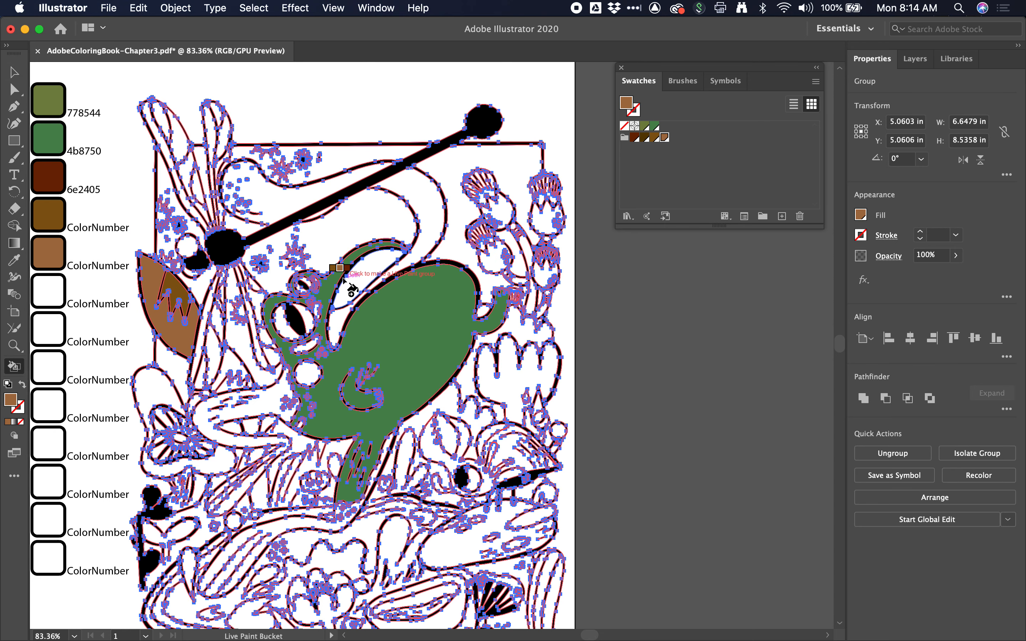
- Sample the green fill of the 4b8750 color box as the current paint color
scroll(387, 366, "up", 5)
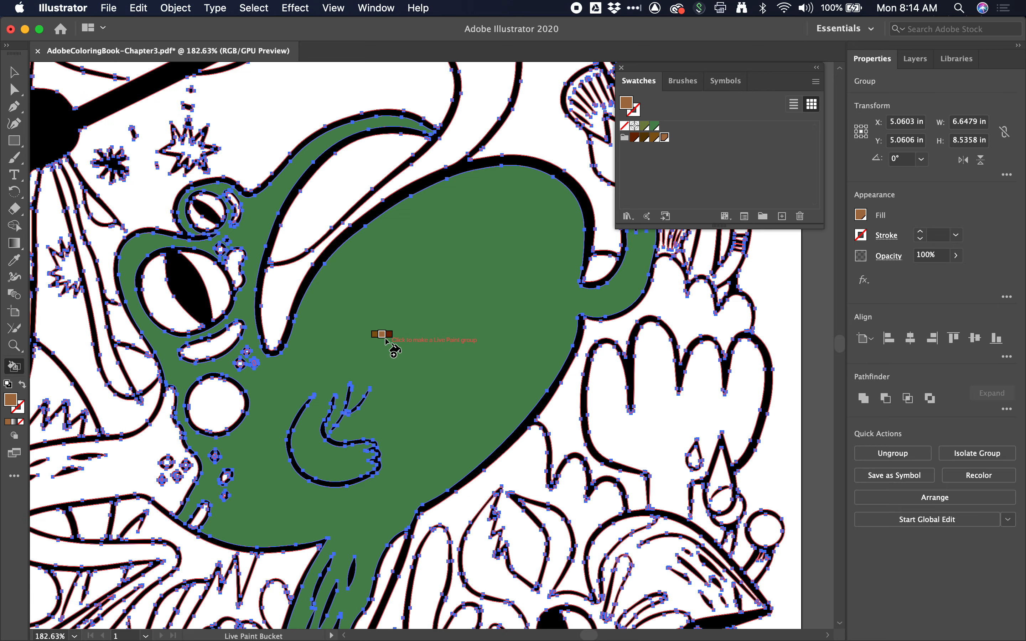
scroll(385, 340, "down", 8)
scroll(385, 339, "down", 10)
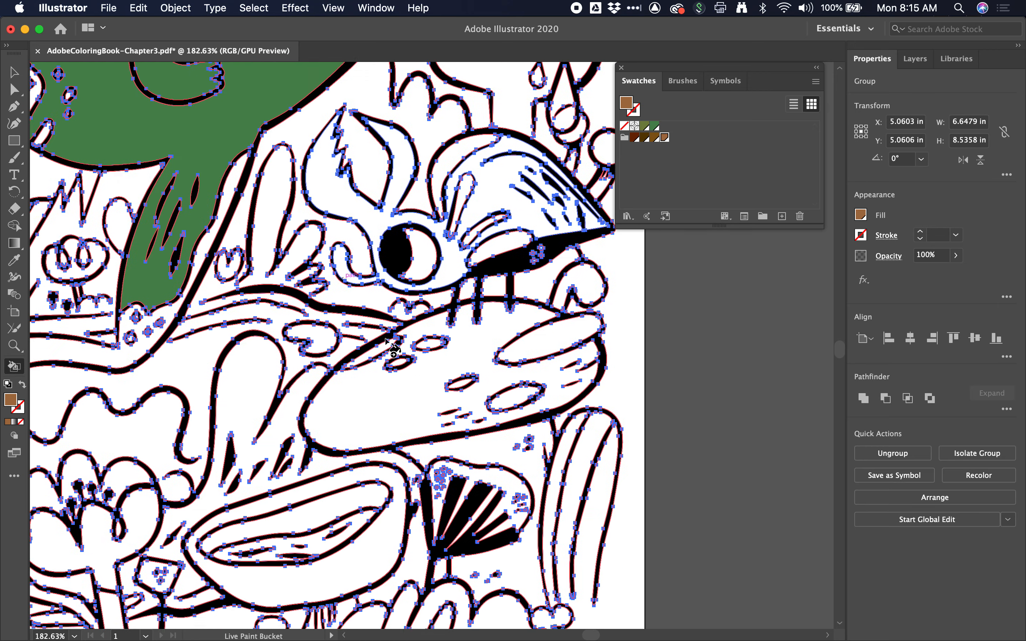
scroll(386, 340, "left", 5)
scroll(385, 339, "left", 5)
scroll(385, 339, "up", 1)
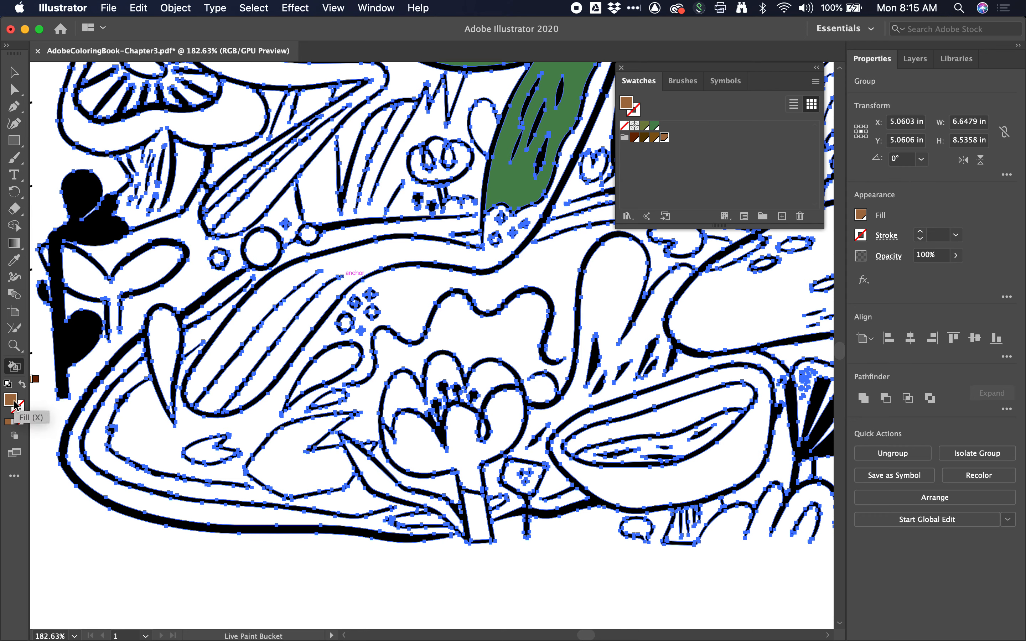
scroll(151, 286, "left", 10)
scroll(151, 287, "up", 3)
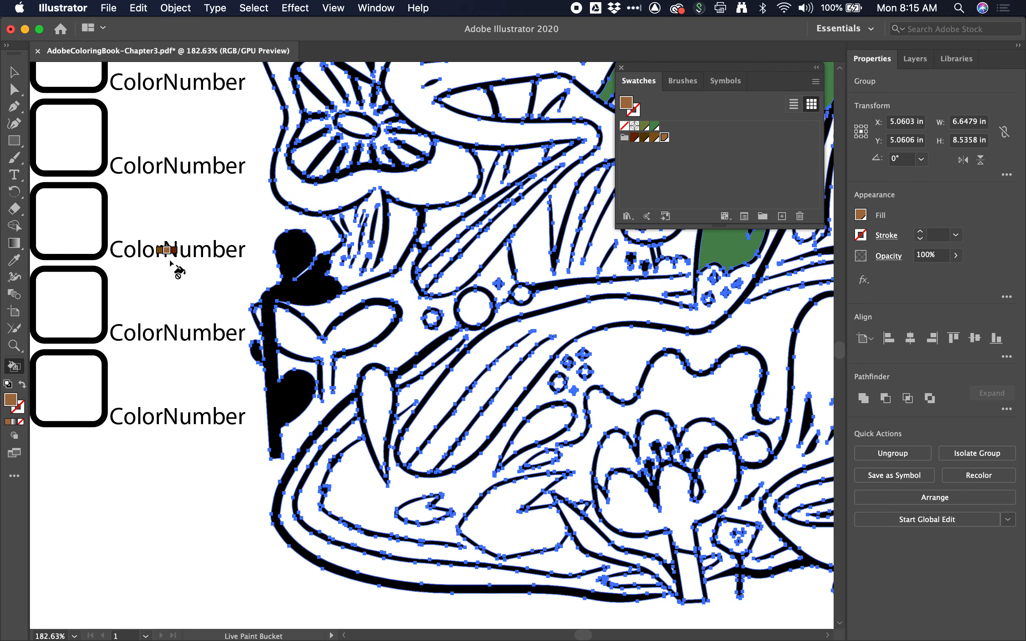
scroll(170, 261, "up", 15)
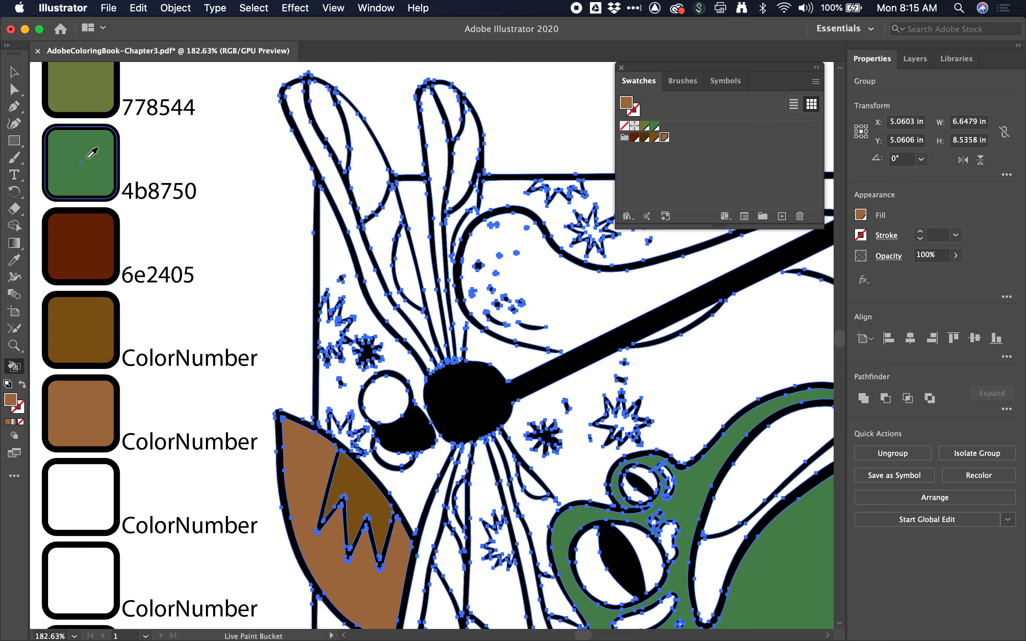
left_click(107, 146)
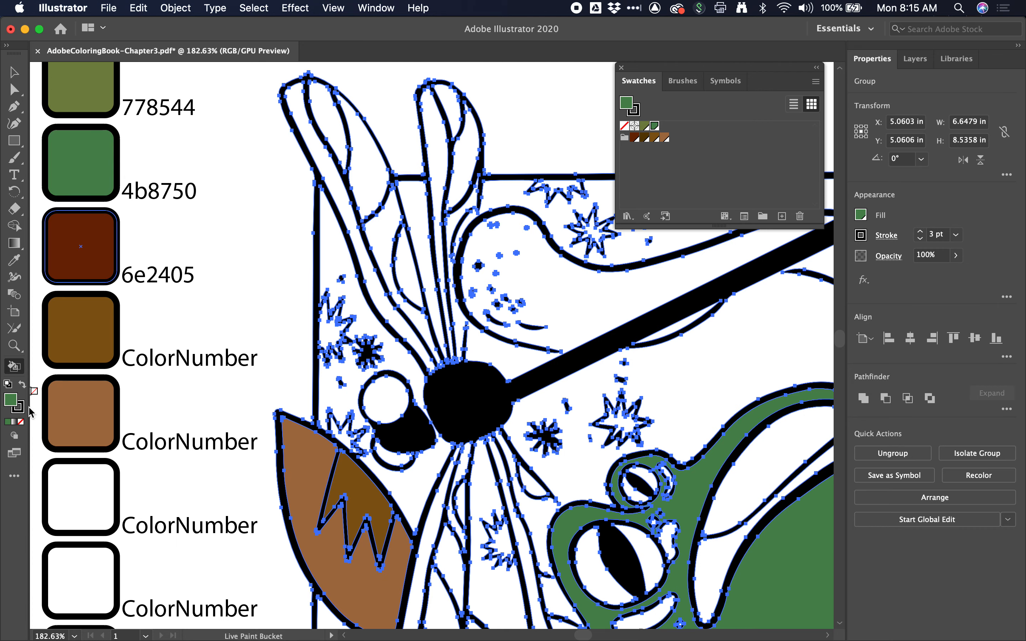
- Turn the selected artwork into a Live Paint group and fill the wide tip of the frog's tongue with the 4b8750 green
scroll(272, 331, "down", 5)
scroll(271, 331, "right", 5)
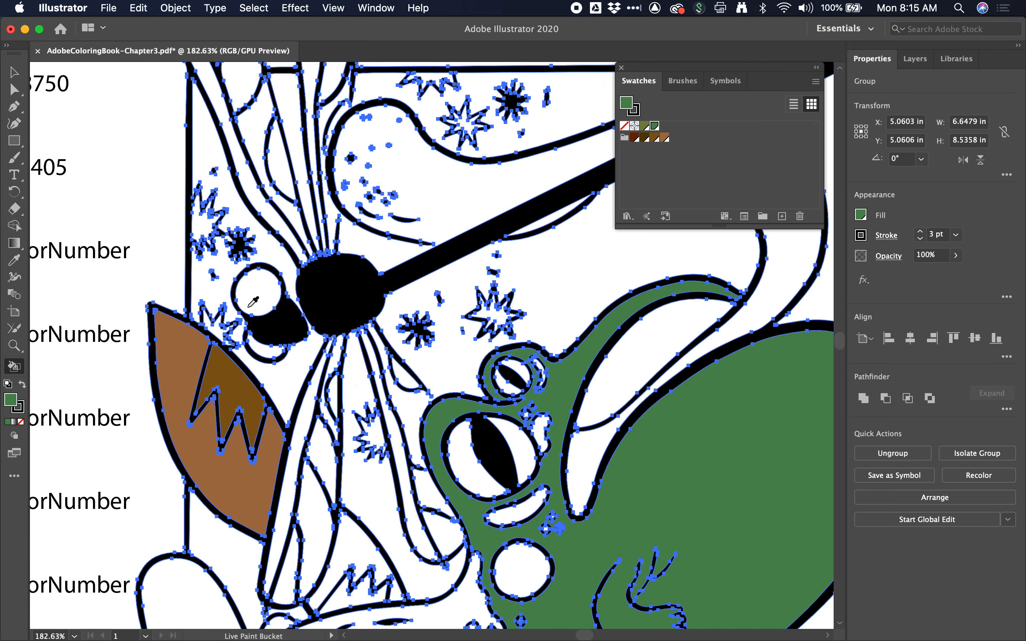
scroll(253, 314, "left", 2)
scroll(254, 314, "left", 10)
scroll(254, 314, "up", 3)
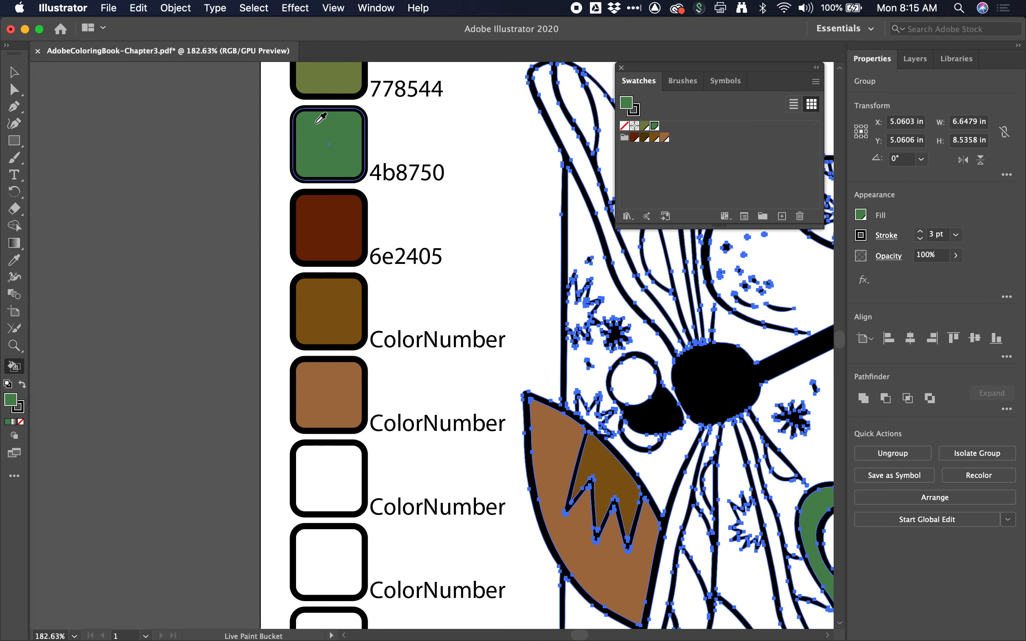
scroll(328, 153, "right", 5)
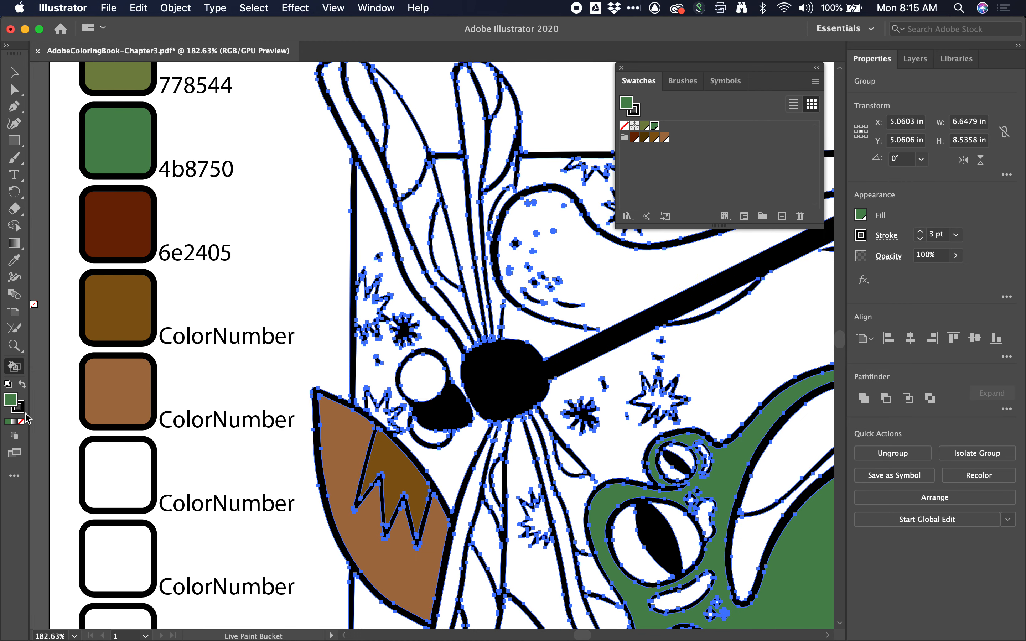
scroll(423, 356, "right", 6)
scroll(423, 356, "up", 1)
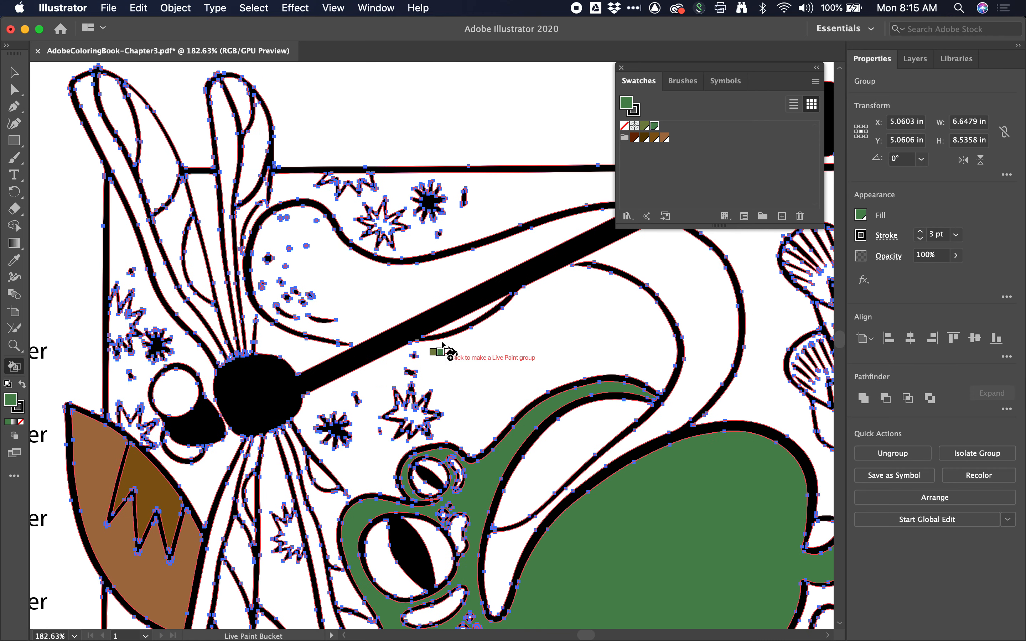
left_click(425, 282)
- Fill the small area beneath the tongue tip, the sliver under the black pole and the background above the frog's head with the same green
scroll(425, 282, "down", 1)
scroll(425, 283, "right", 1)
scroll(316, 301, "up", 5)
scroll(314, 300, "up", 5)
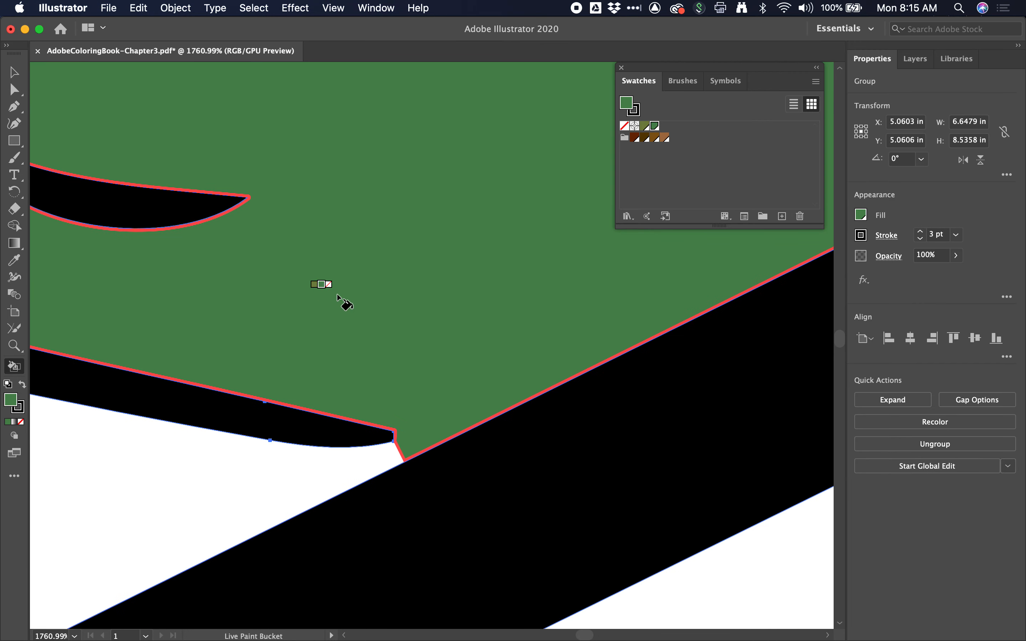
left_click(334, 491)
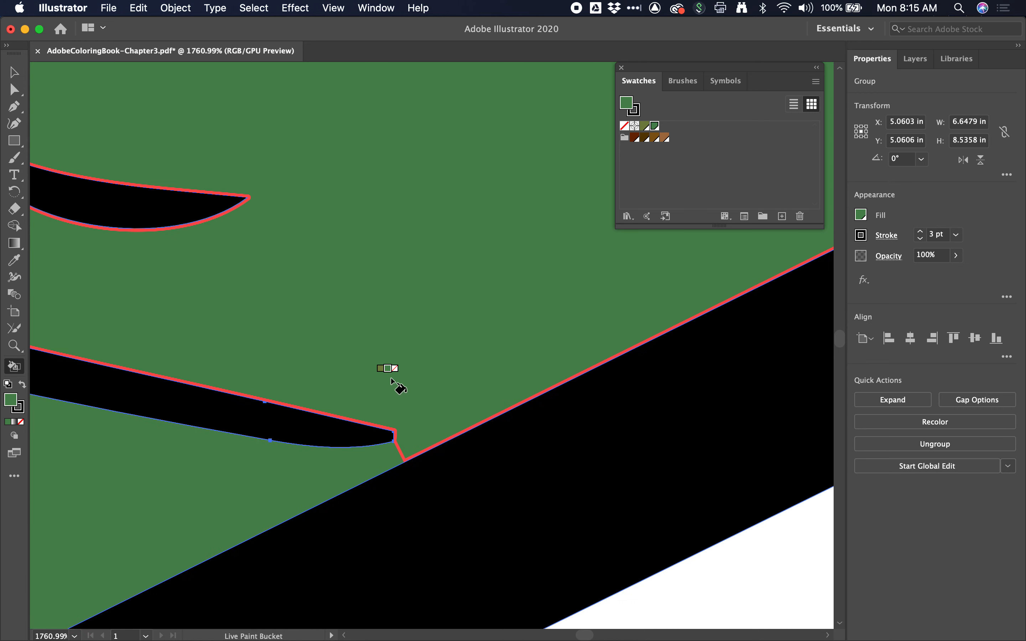
scroll(394, 385, "down", 5)
scroll(394, 385, "right", 7)
scroll(394, 385, "up", 2)
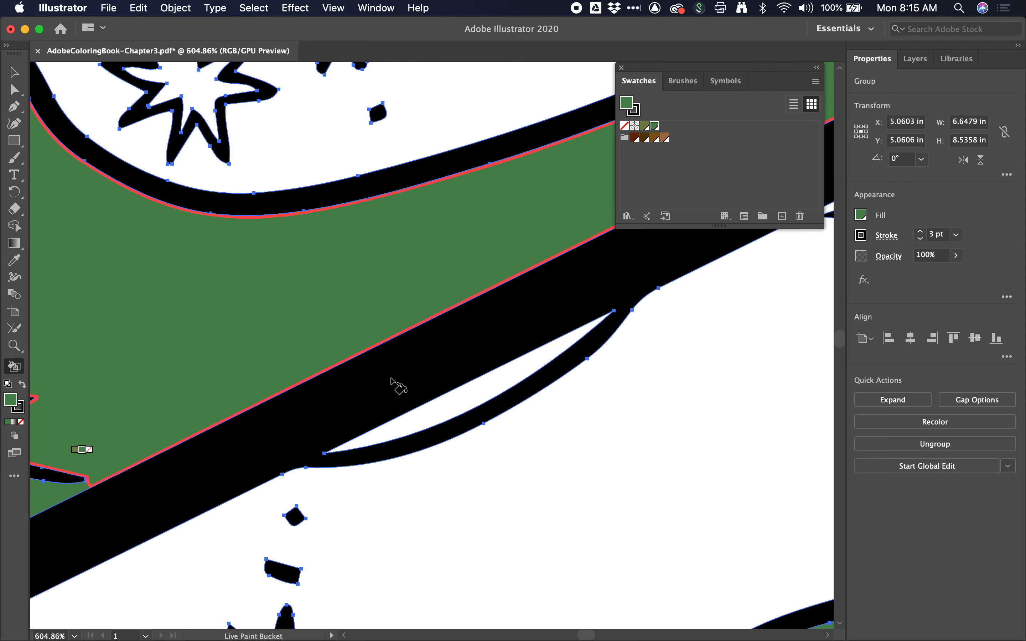
left_click(466, 410)
scroll(460, 405, "down", 4)
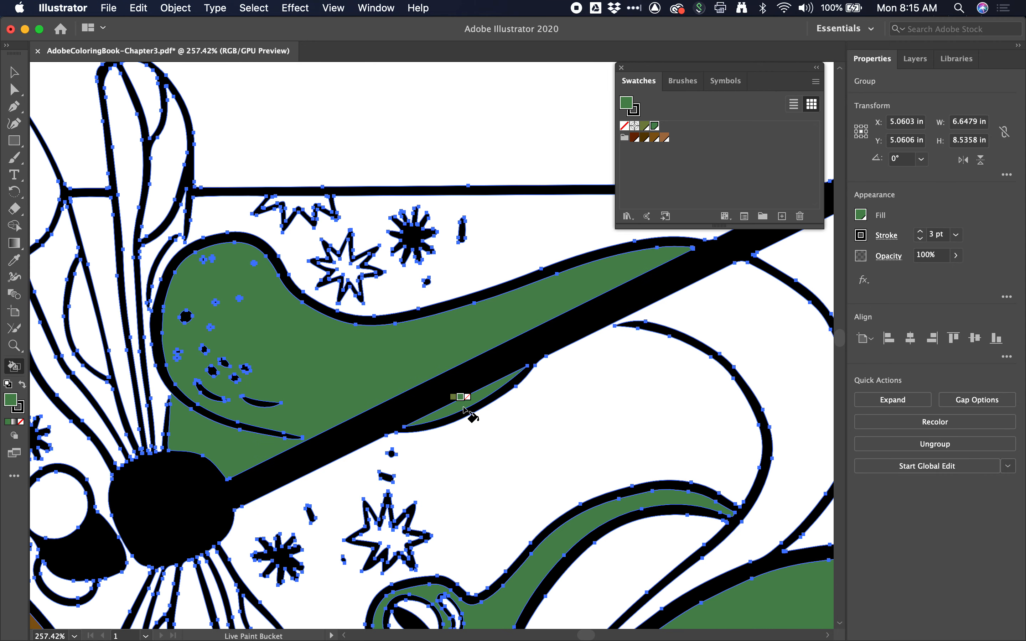
left_click(607, 429)
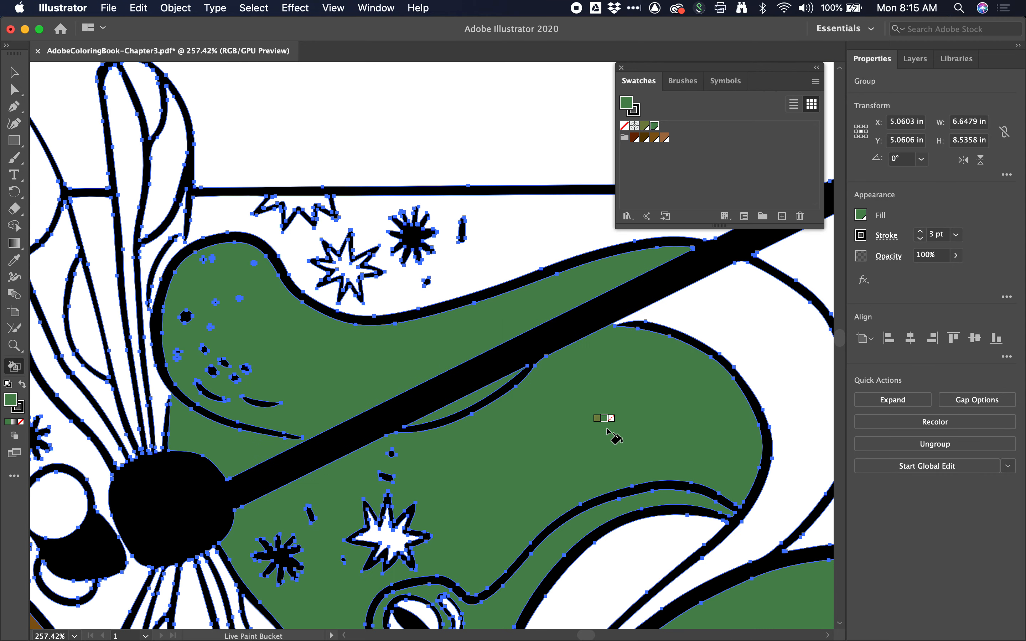
- Undo the three green fills around the tongue and fill the tongue's curved remainder with the 4b8750 green
scroll(607, 429, "down", 3)
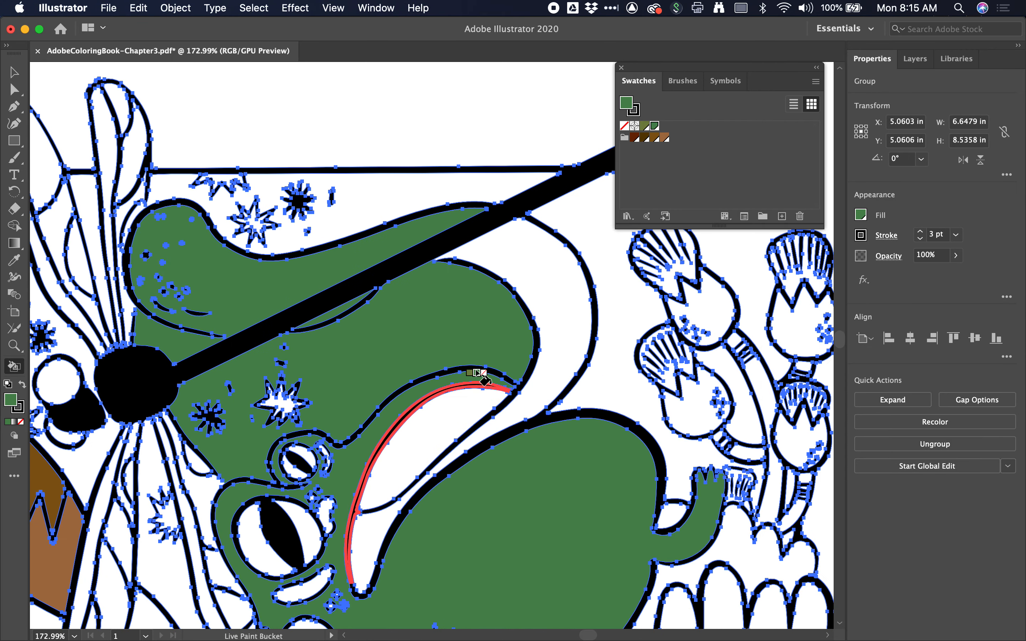
key("z")
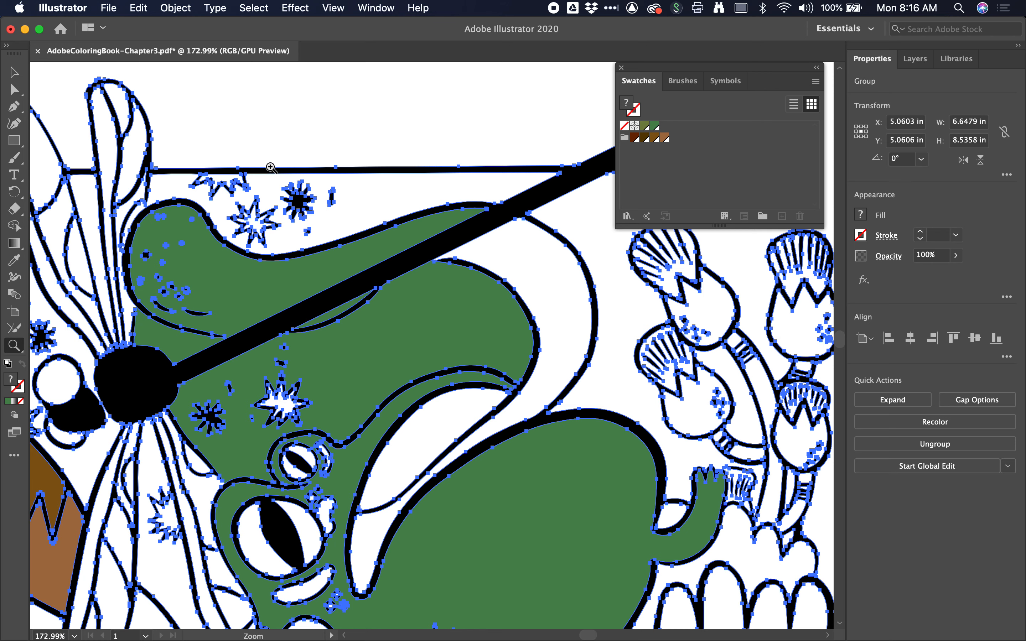
key("k")
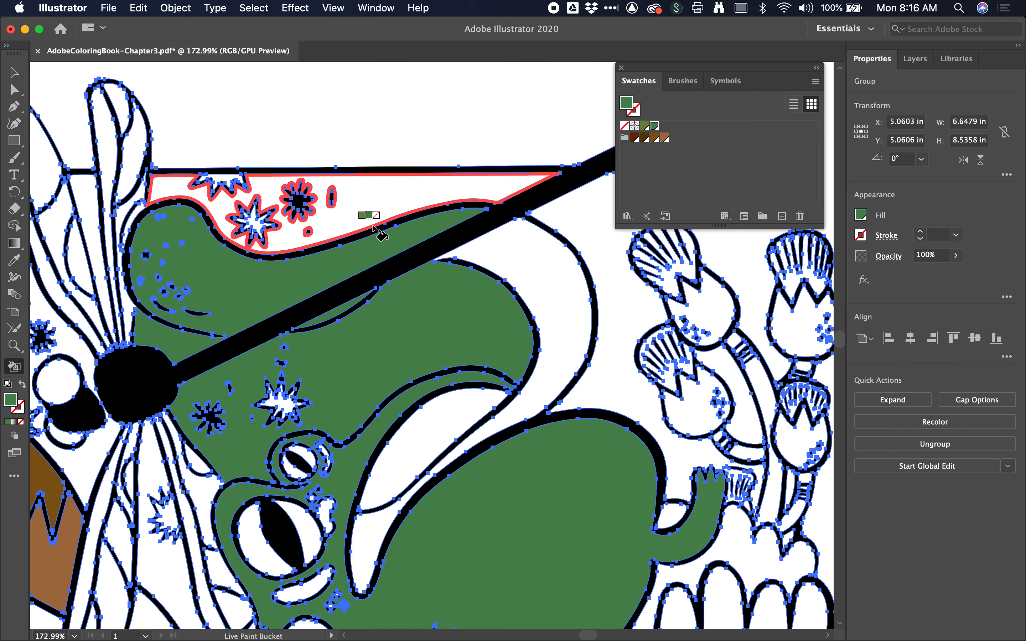
key("super+z")
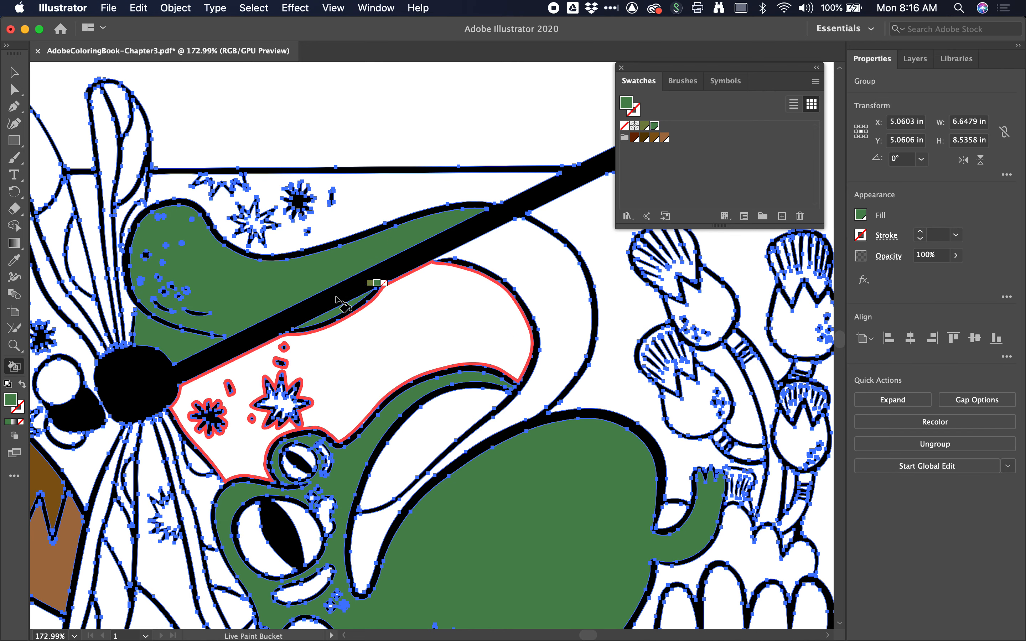
key("super+z")
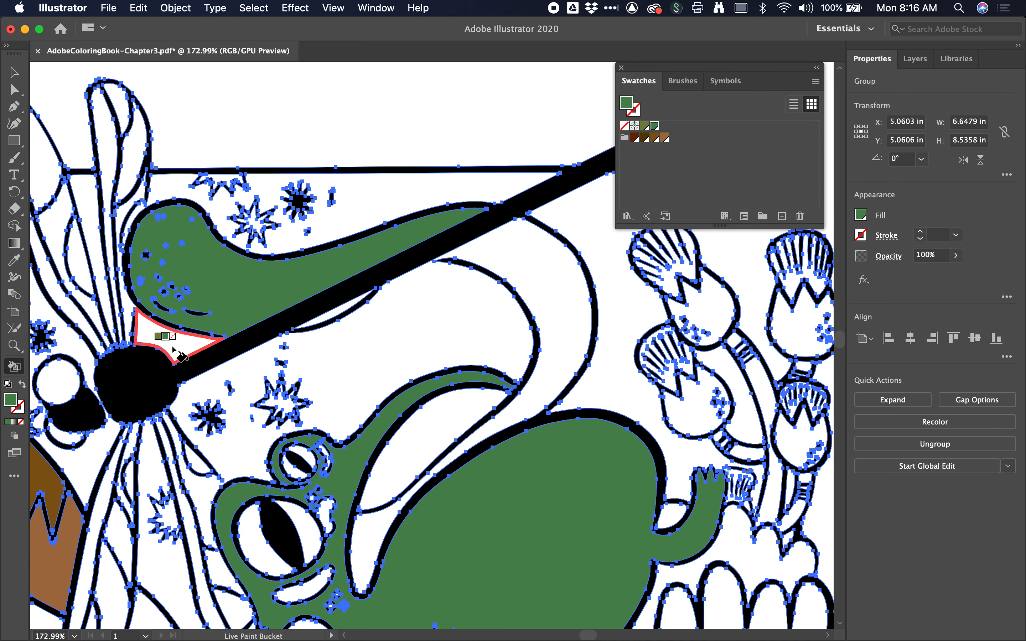
scroll(439, 360, "right", 5)
left_click(452, 322)
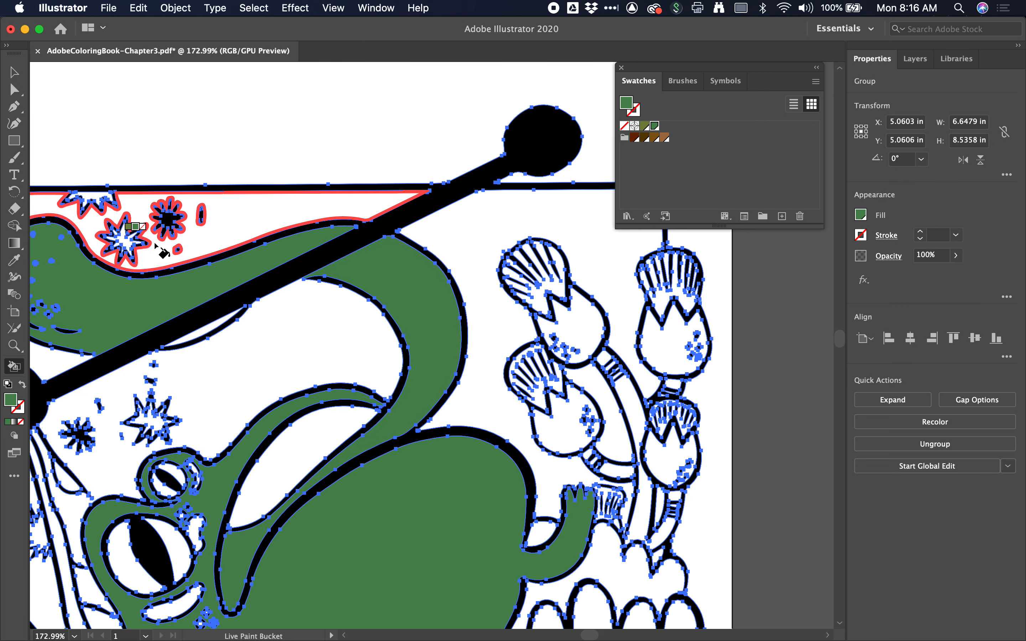
- Sample the dark red from the 6e2405 color box and fill the frog's tongue tip, curved tongue section and mouth interior with it
scroll(386, 338, "left", 10)
scroll(249, 254, "up", 2)
scroll(250, 254, "left", 8)
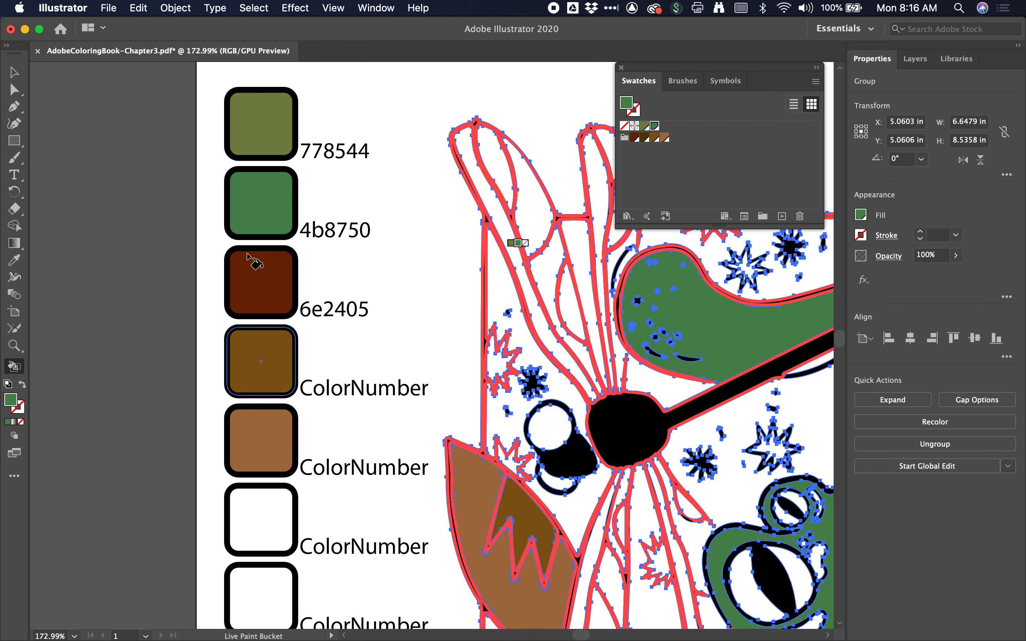
left_click(278, 267, "alt")
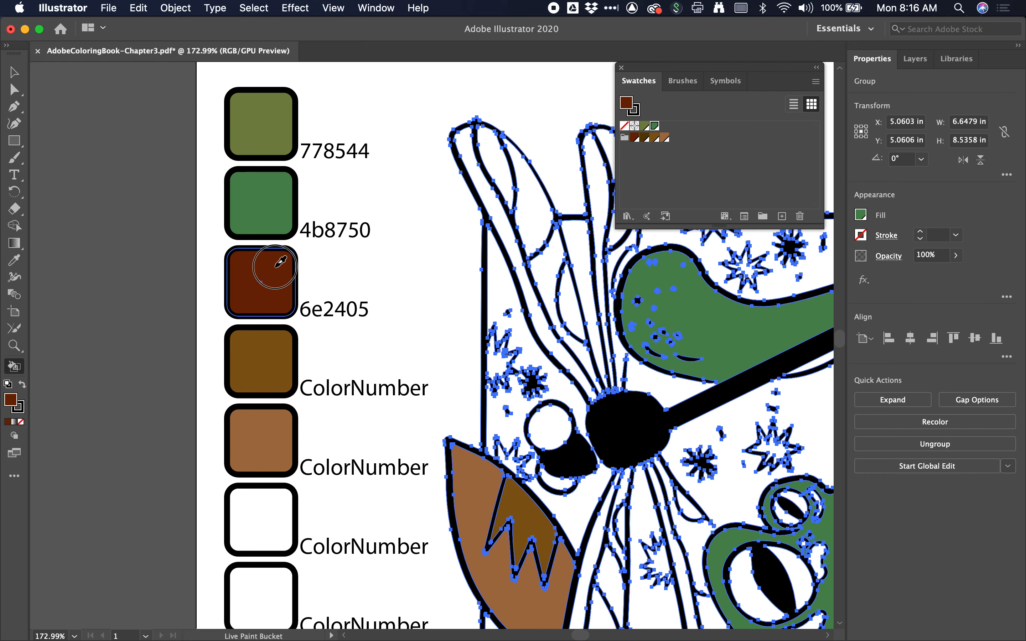
scroll(280, 274, "right", 12)
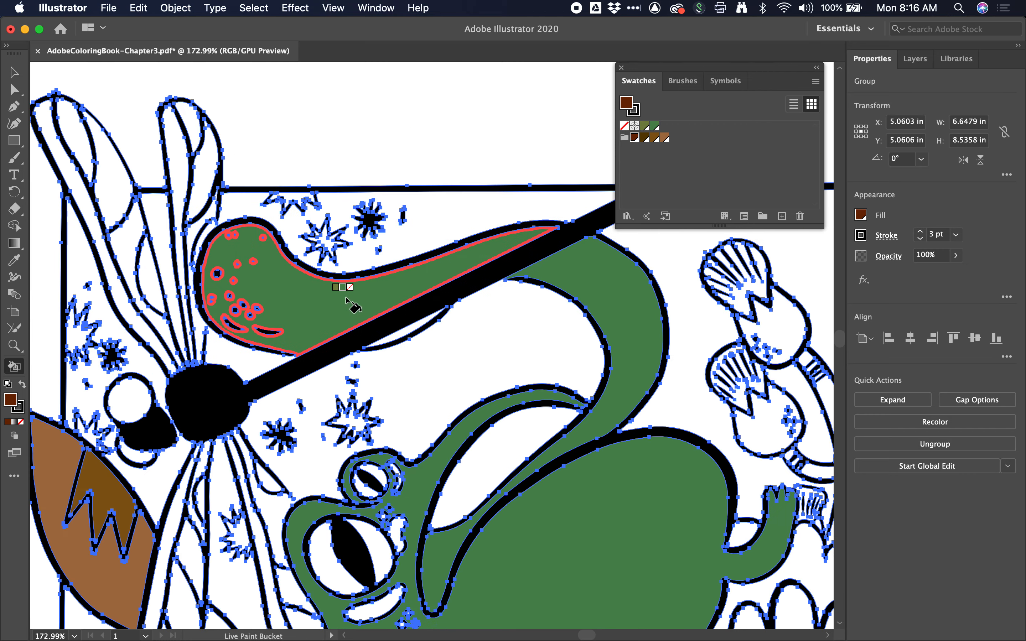
left_click(373, 287)
left_click(589, 272)
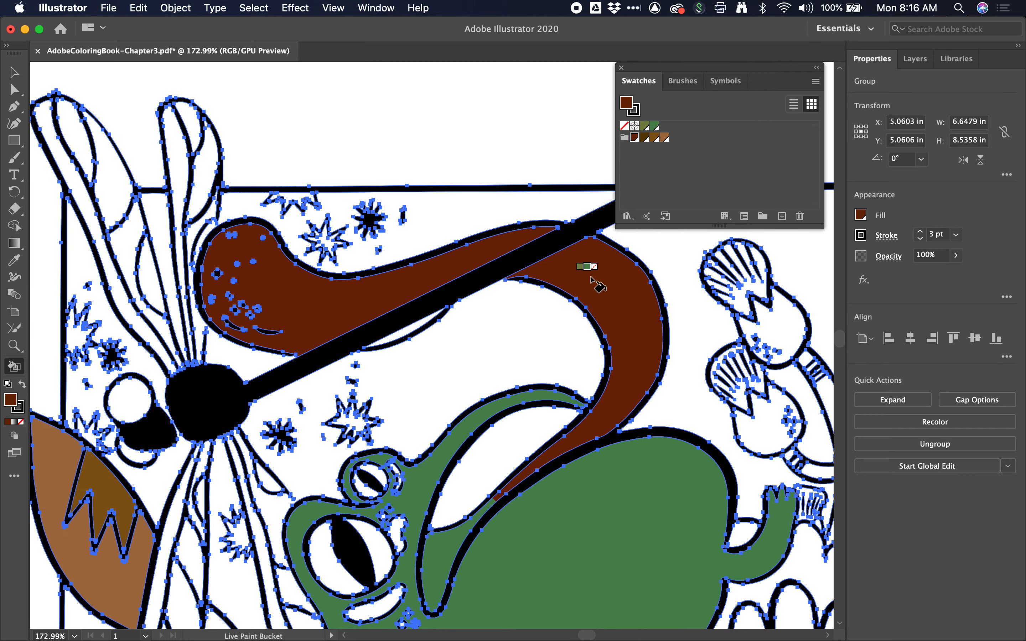
left_click(439, 567)
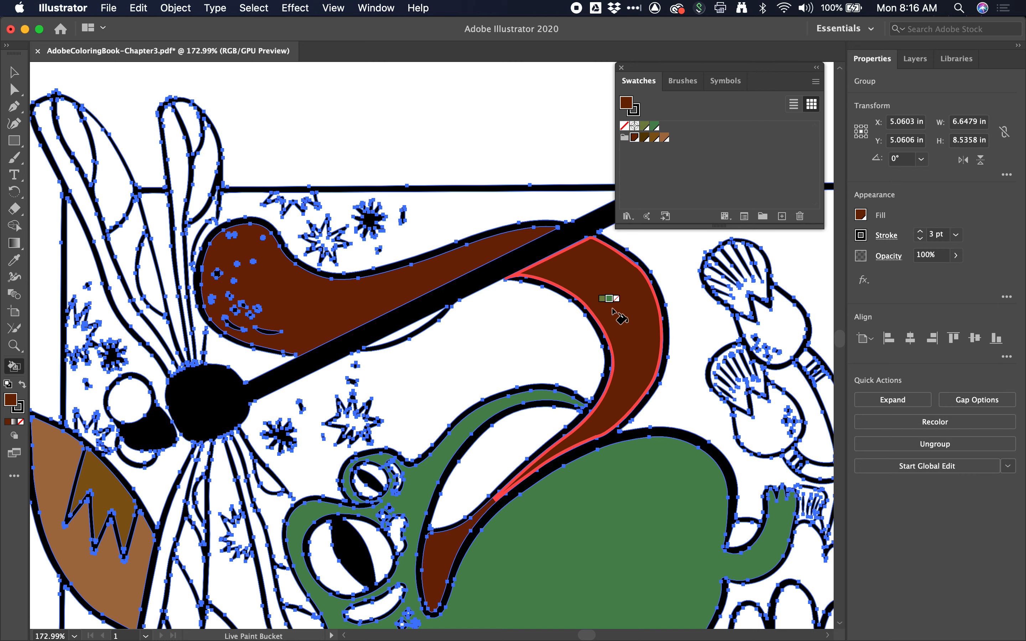
- Try filling the dragonfly's outlines with the 6e2405 dark red, and undo that fill
scroll(239, 447, "down", 6)
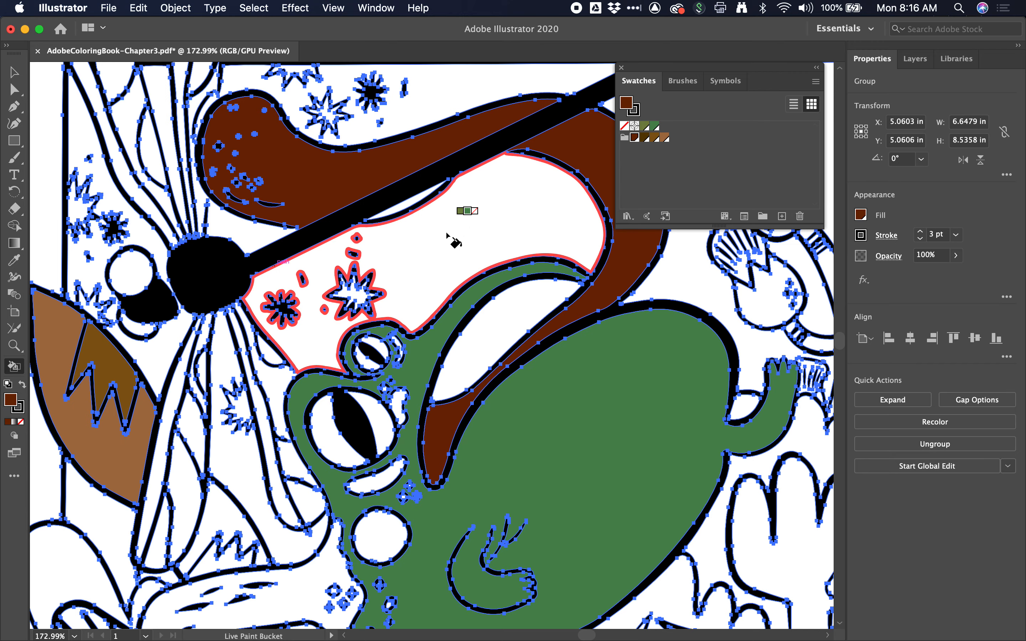
left_click(207, 425)
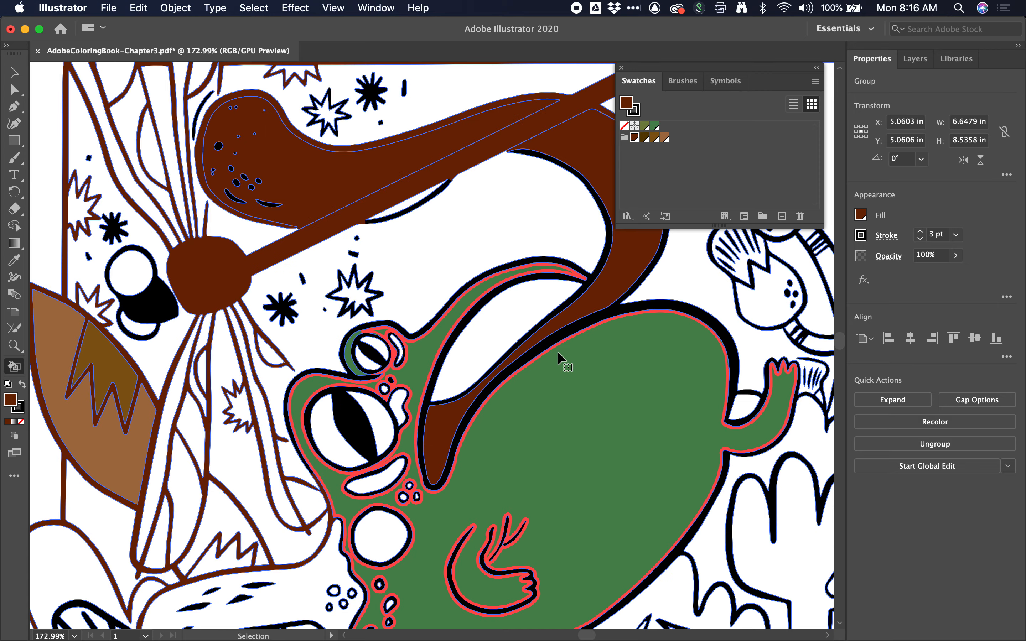
key("super+z")
- Try filling the beetle's body with the light brown swatch, and undo that fill
scroll(559, 356, "right", 5)
scroll(559, 357, "down", 2)
scroll(517, 274, "down", 10)
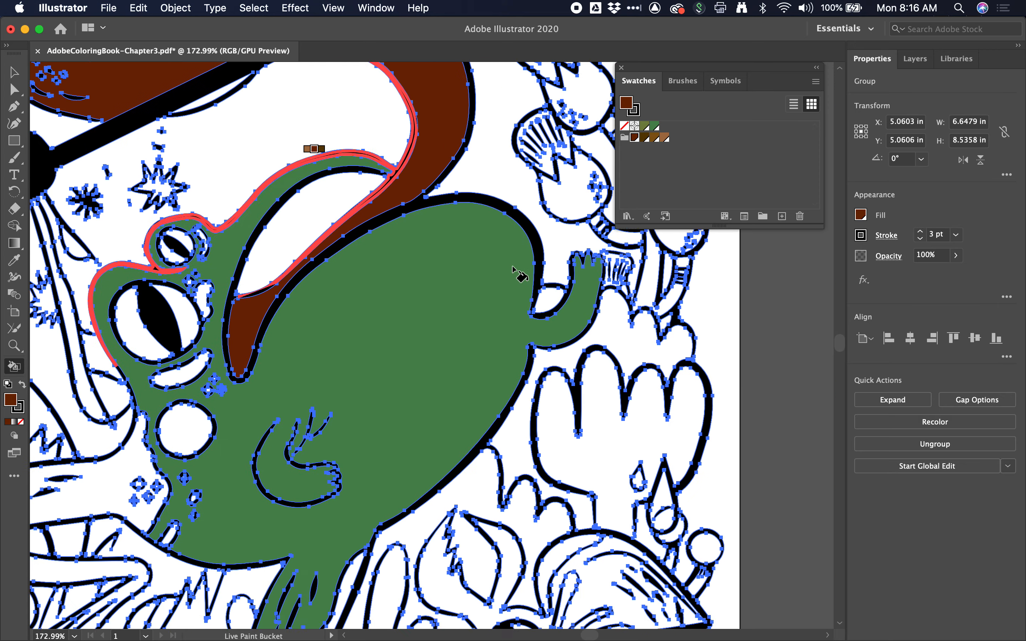
scroll(493, 276, "right", 5)
scroll(494, 275, "up", 1)
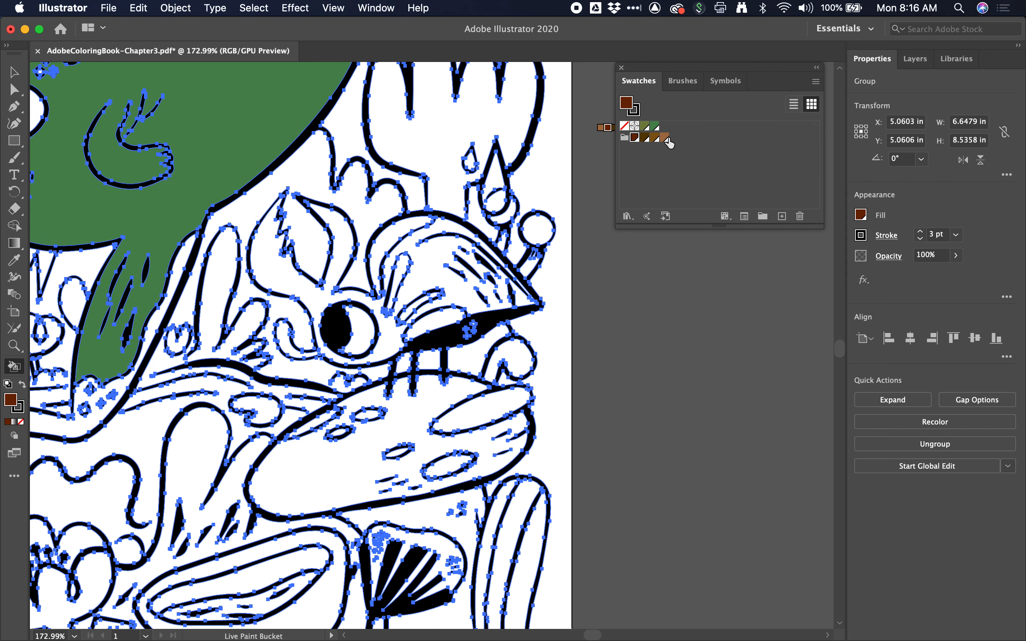
left_click(432, 265)
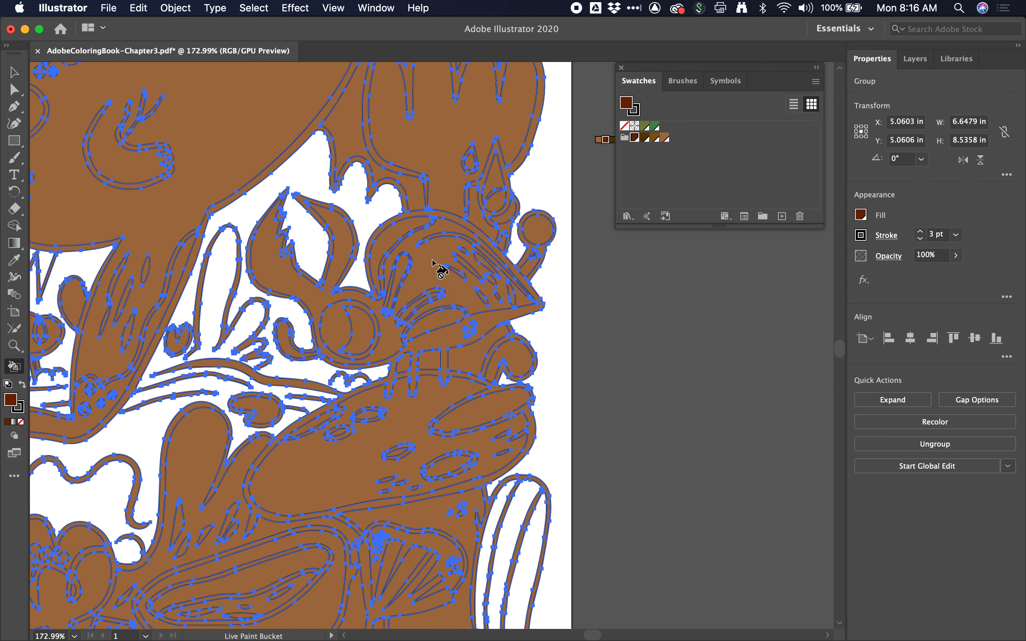
key("super+z")
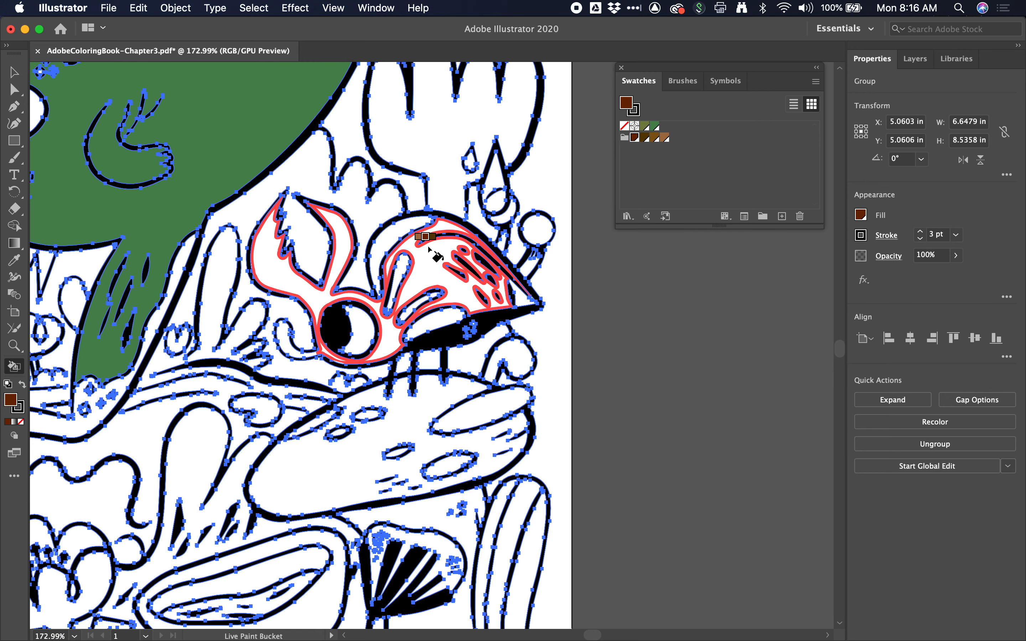
- Sample the dark golden brown from the fourth color box and fill the beetle's head, pincers and back with it
scroll(293, 242, "left", 5)
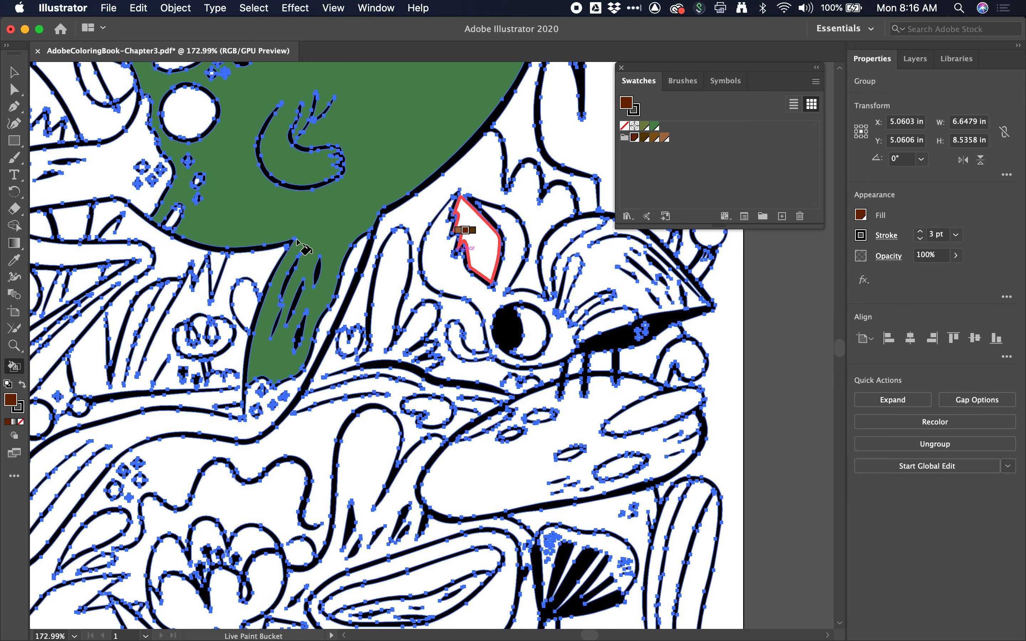
scroll(91, 286, "left", 8)
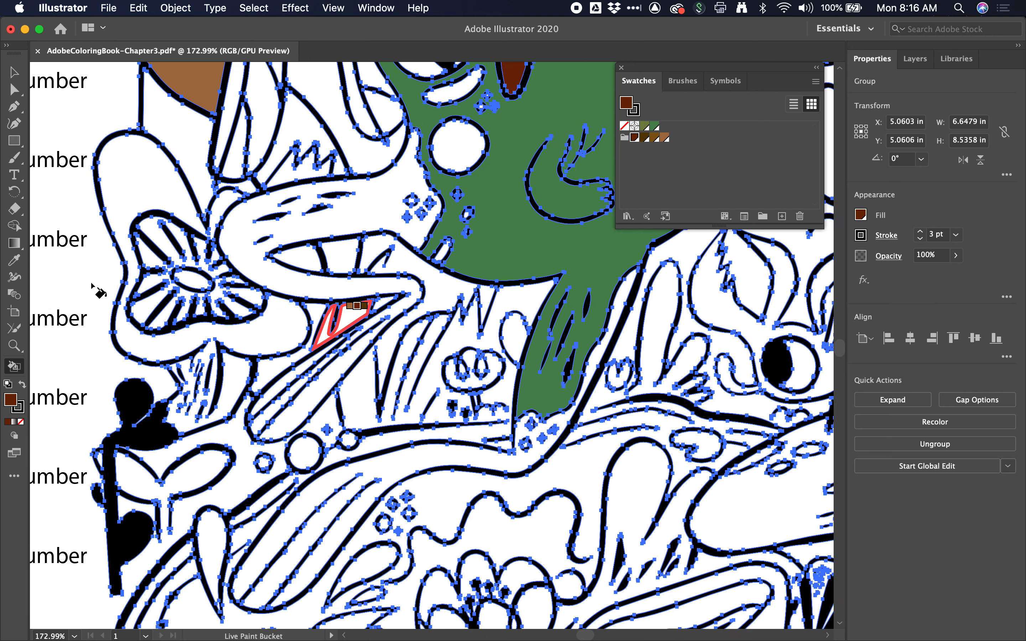
scroll(91, 283, "down", 5)
scroll(88, 289, "left", 2)
scroll(88, 288, "up", 2)
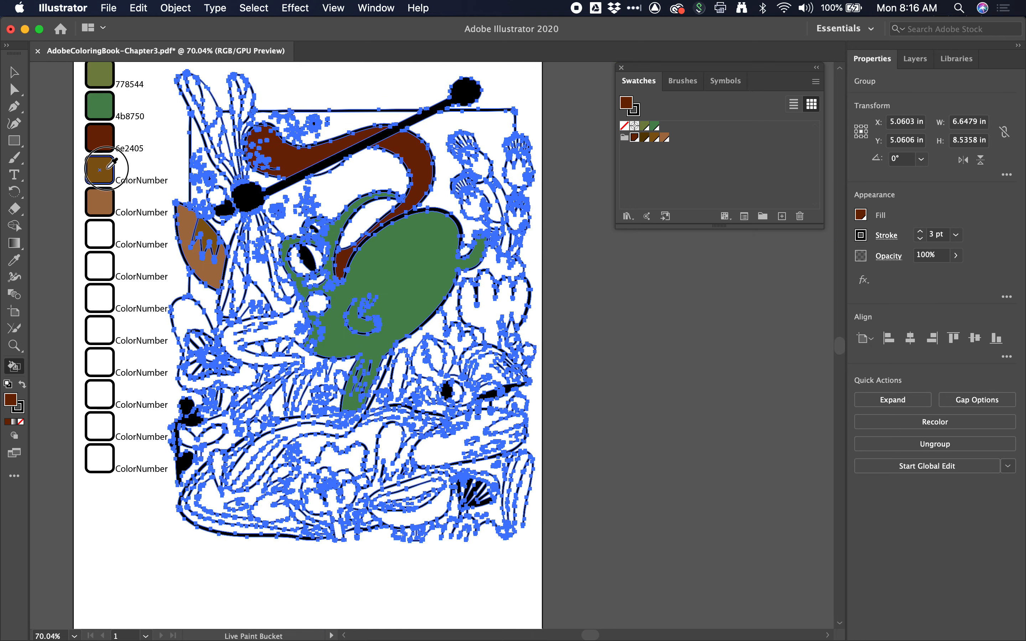
left_click(109, 167, "alt")
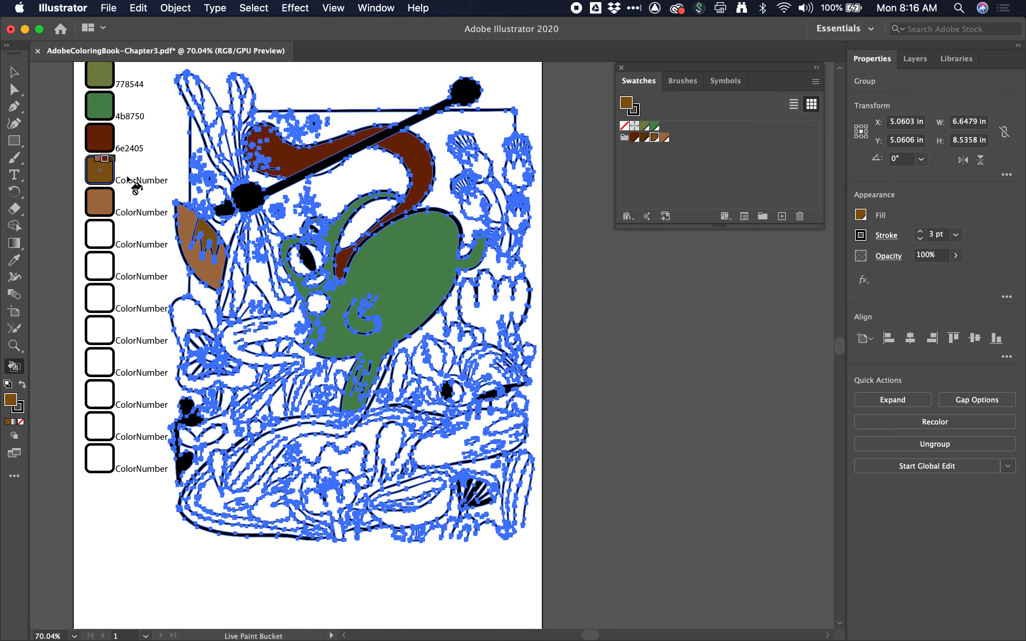
left_click(485, 370)
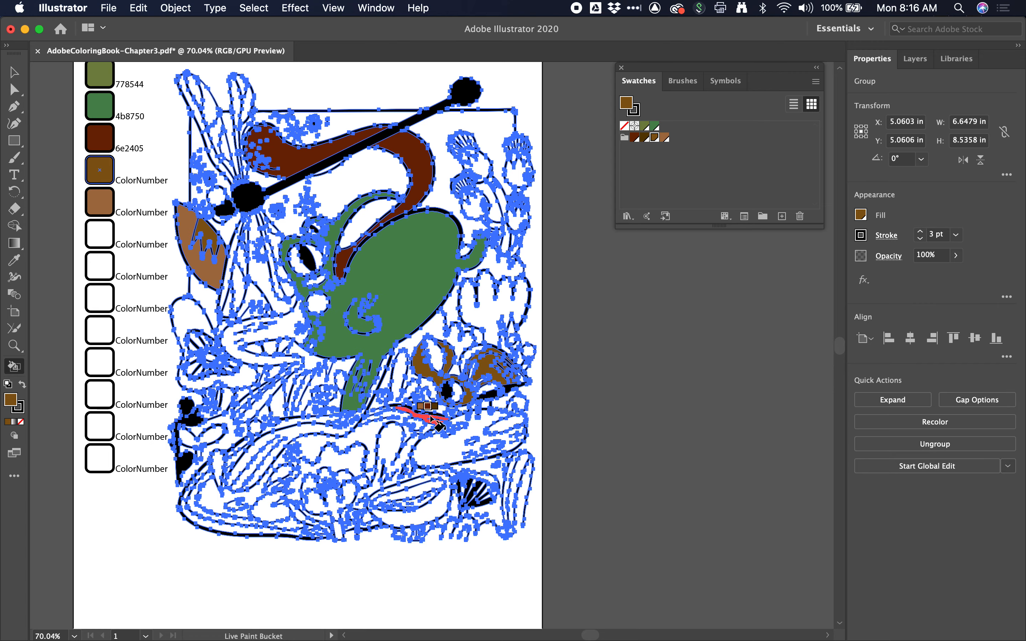
- Sample the light brown from the fifth color box and fill the bowl-shaped mushroom and the flower beside it
scroll(432, 364, "up", 4)
scroll(441, 369, "down", 2)
scroll(68, 203, "down", 3)
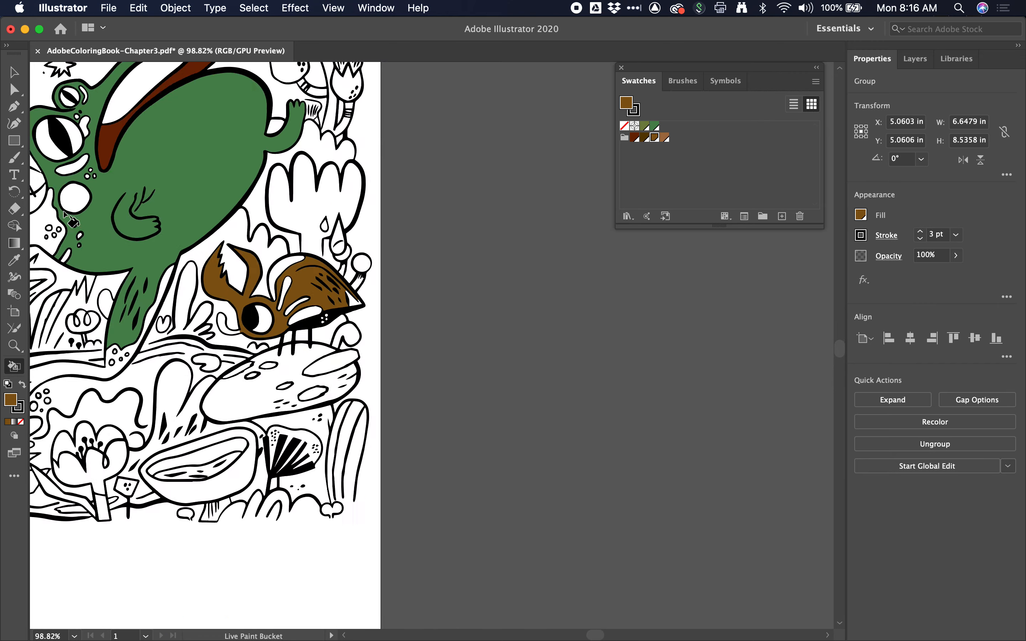
scroll(64, 212, "left", 6)
scroll(64, 212, "up", 2)
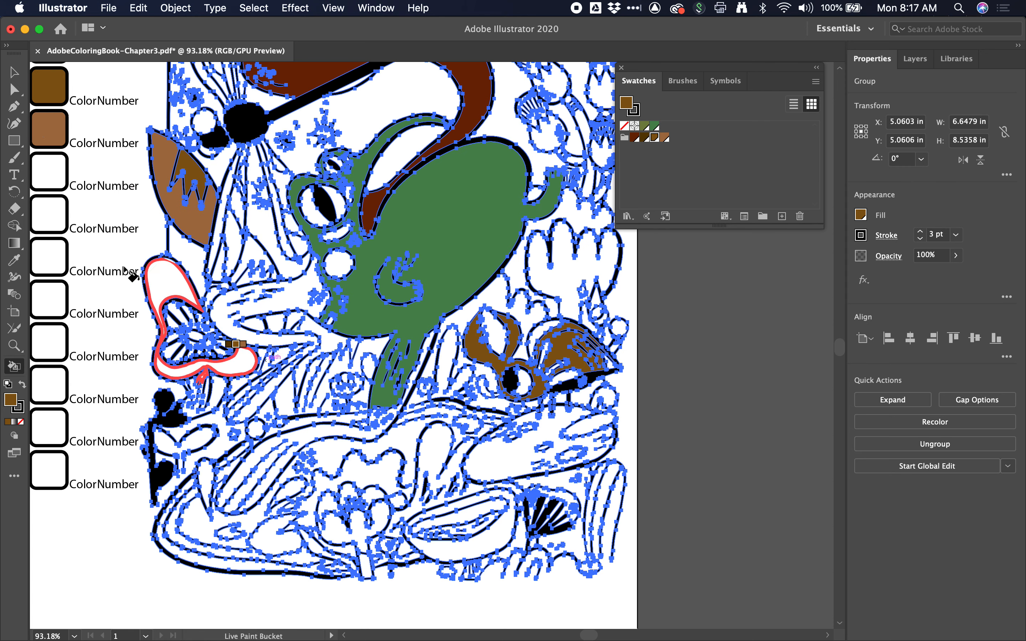
left_click(490, 550)
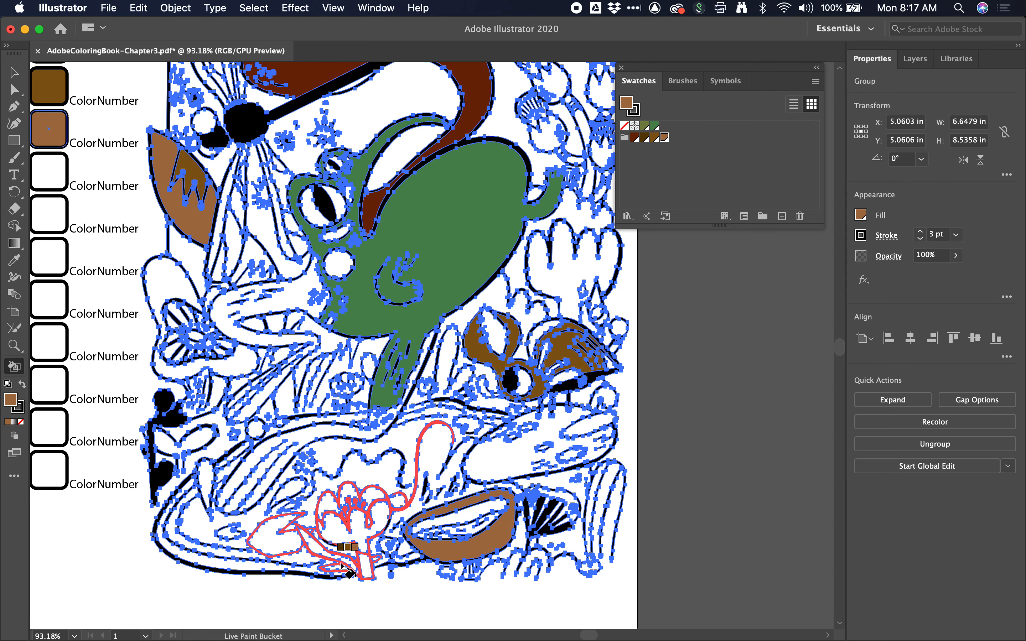
left_click(361, 539)
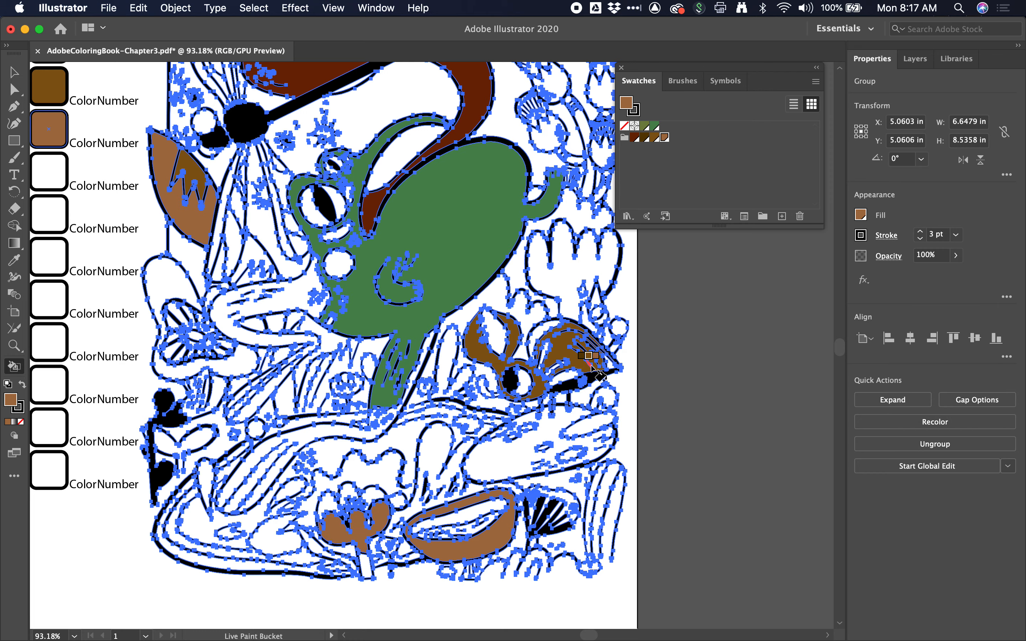
- With the artwork deselected, open the options of the global blue green swatch, enable the preview and set its color mode to HSB
scroll(590, 367, "down", 3)
scroll(592, 368, "right", 3)
scroll(593, 368, "up", 1)
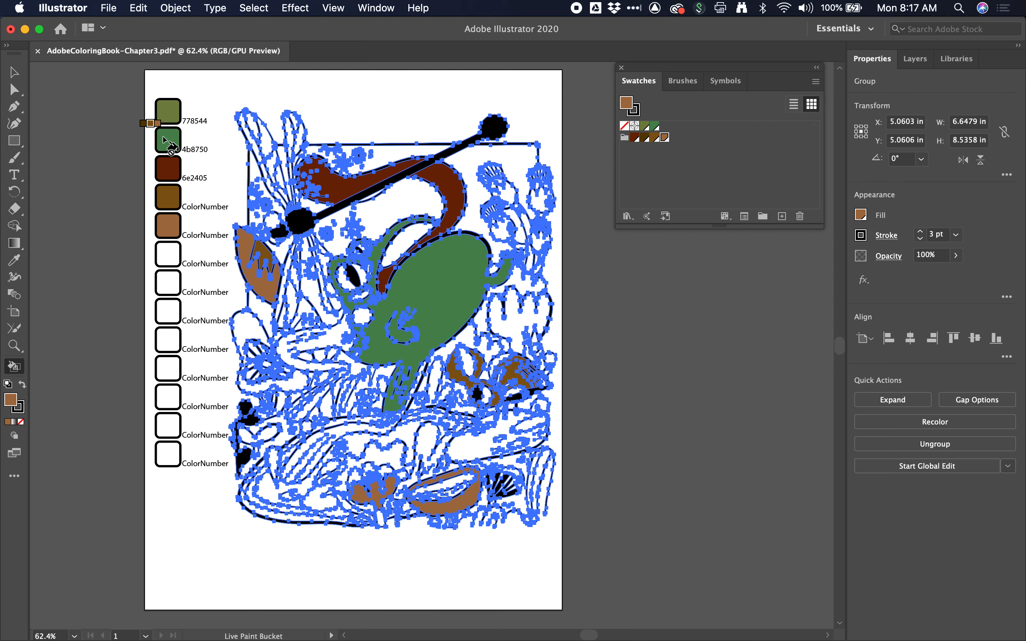
key("v")
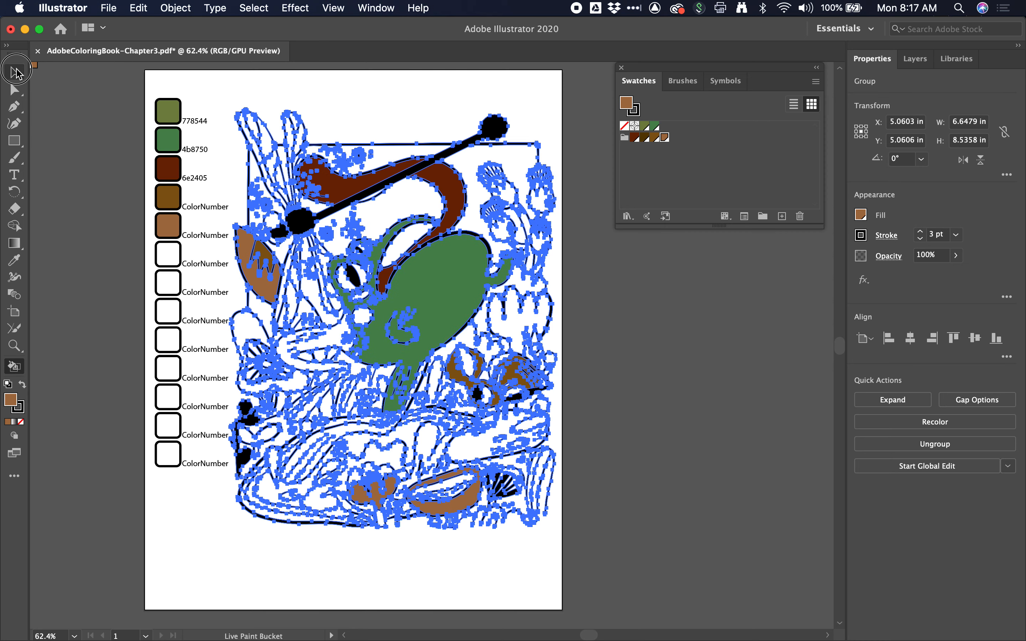
left_click(72, 182)
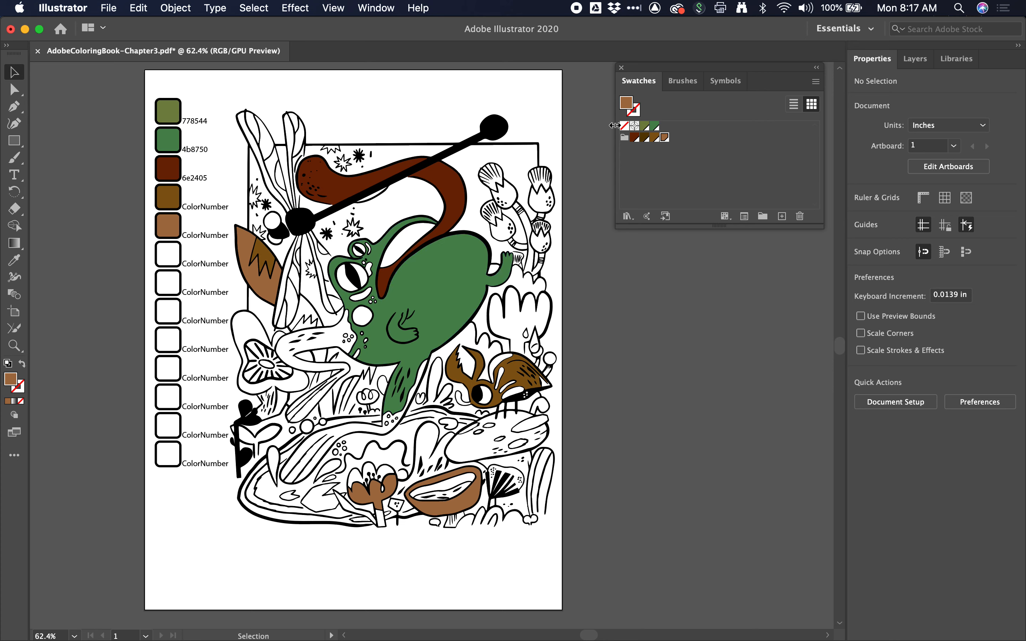
double_click(655, 126)
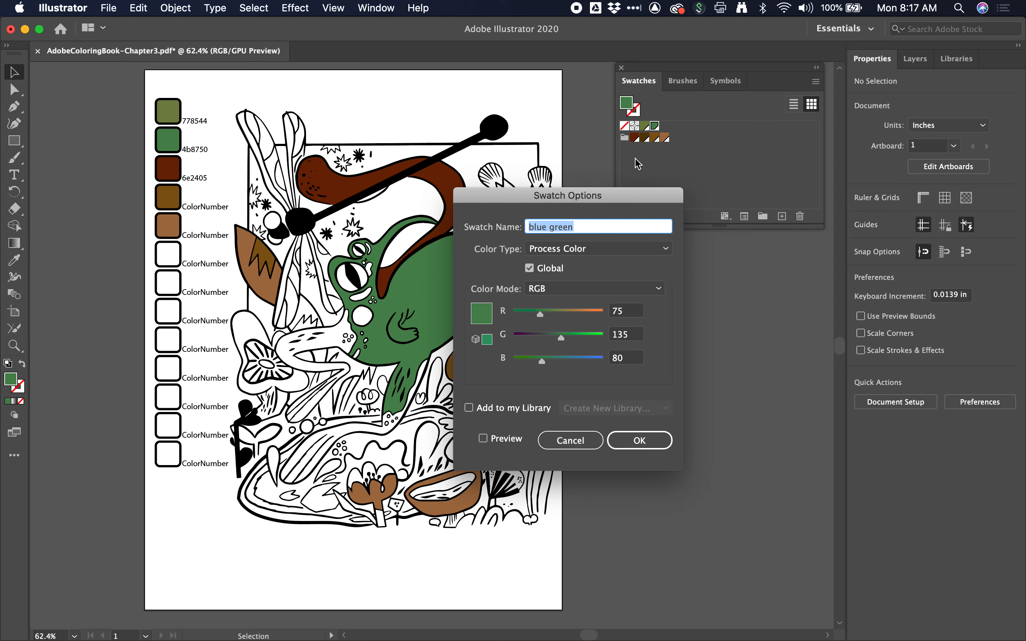
left_click_drag(571, 207, 662, 244)
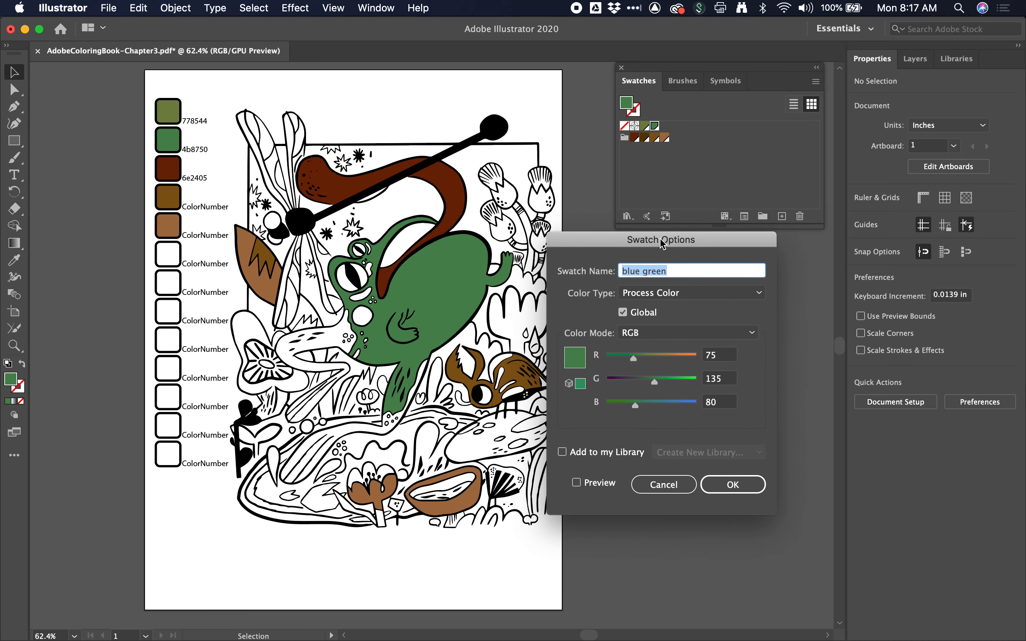
left_click(578, 485)
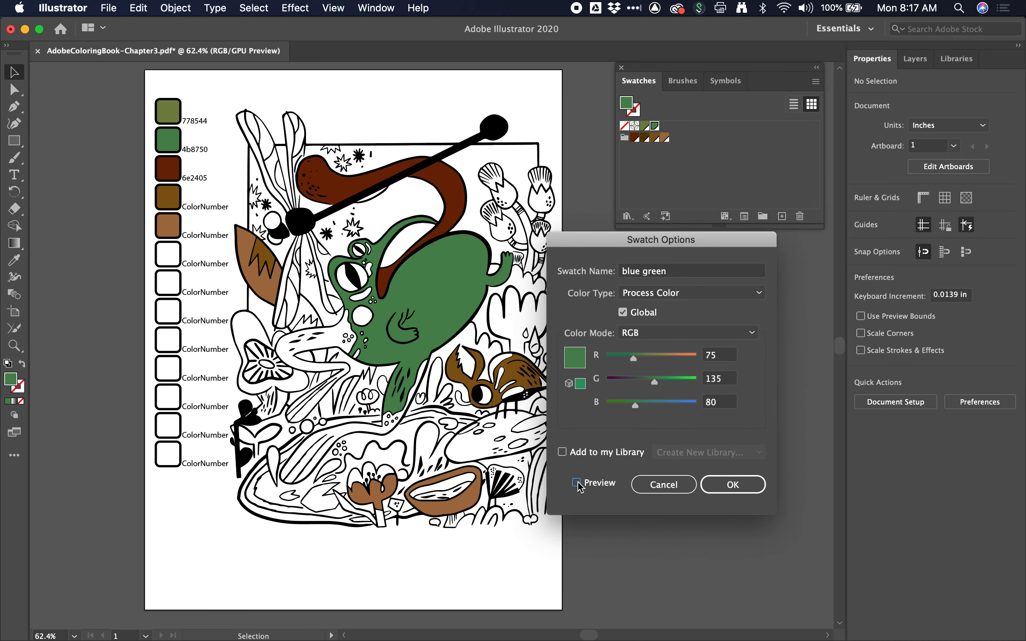
left_click(697, 332)
- Adjust the blue green swatch to hue 78°, saturation 38% and brightness 74%, and apply the change
left_click(693, 378)
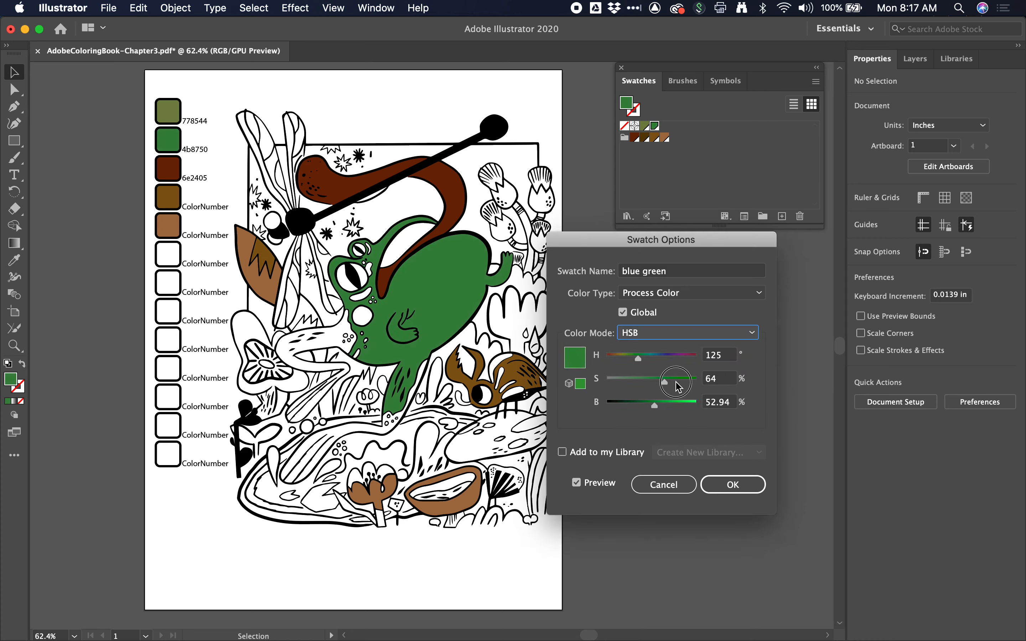
left_click_drag(677, 387, 656, 386)
left_click_drag(651, 399, 631, 409)
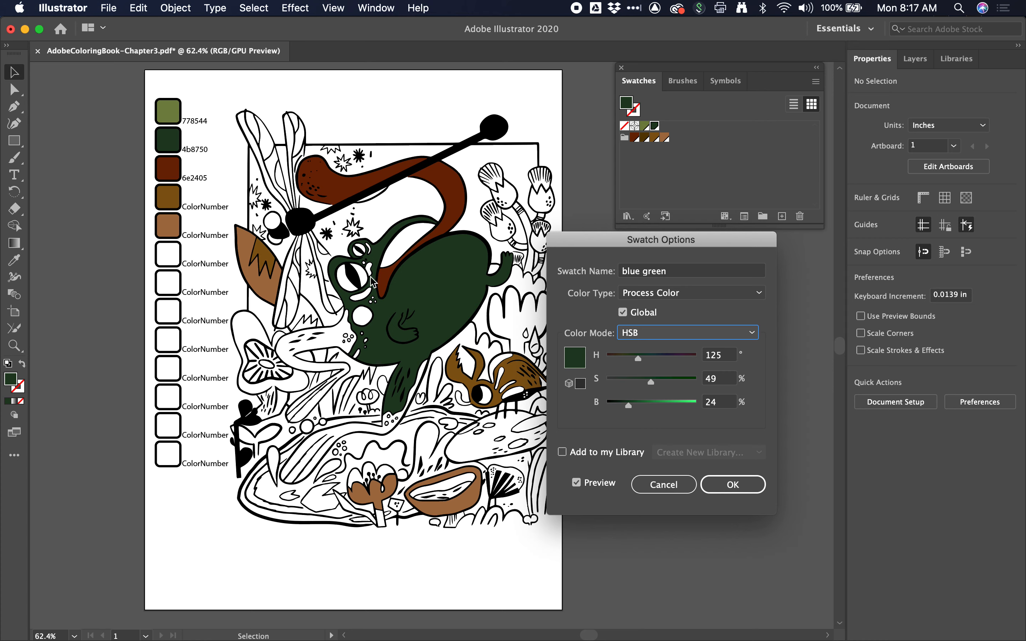
left_click_drag(629, 405, 675, 412)
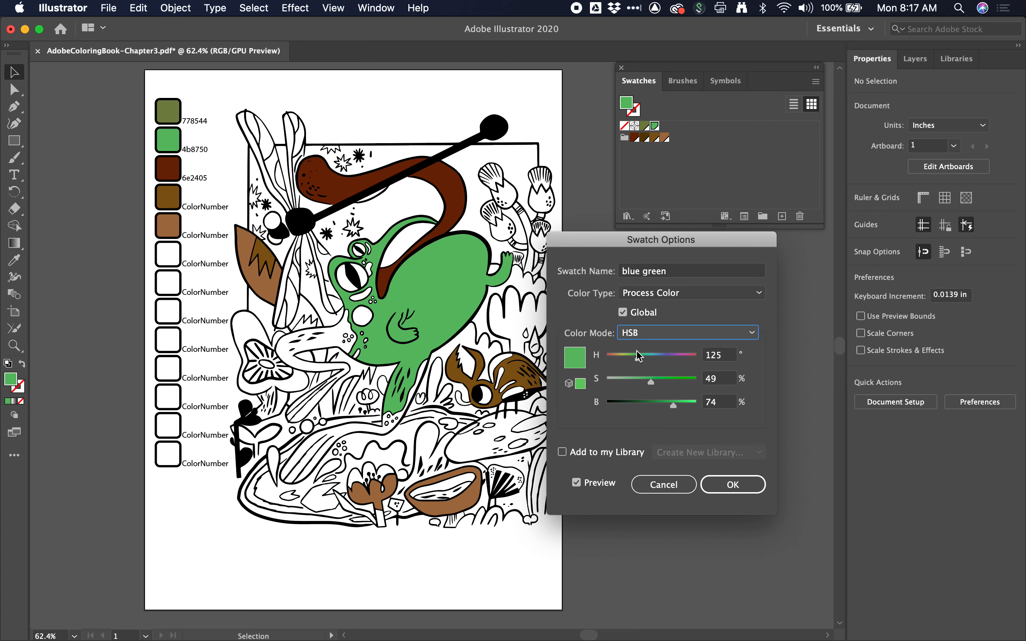
left_click_drag(638, 357, 642, 386)
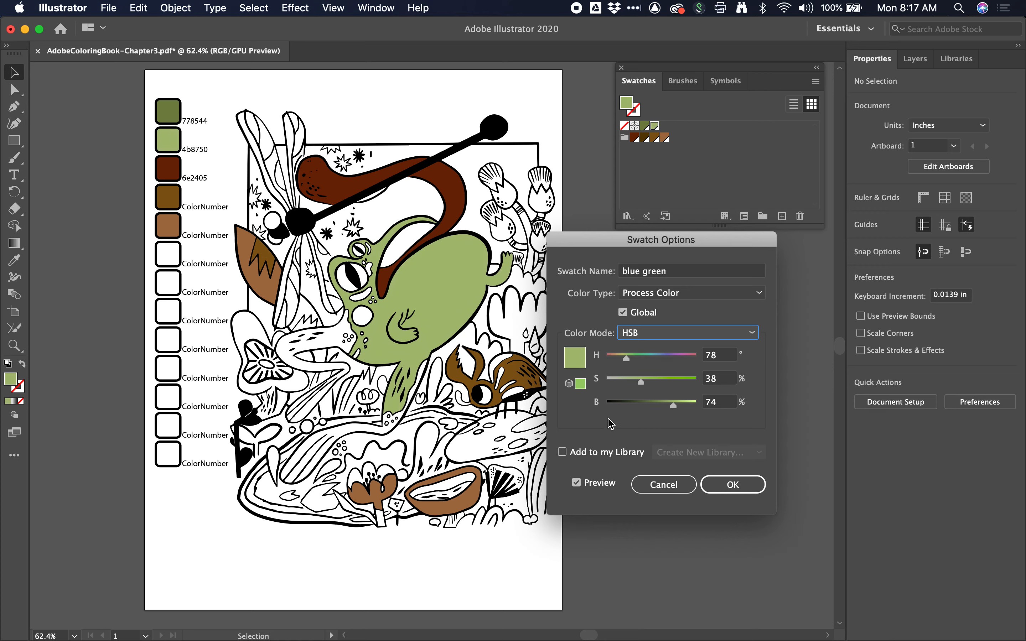
left_click(738, 488)
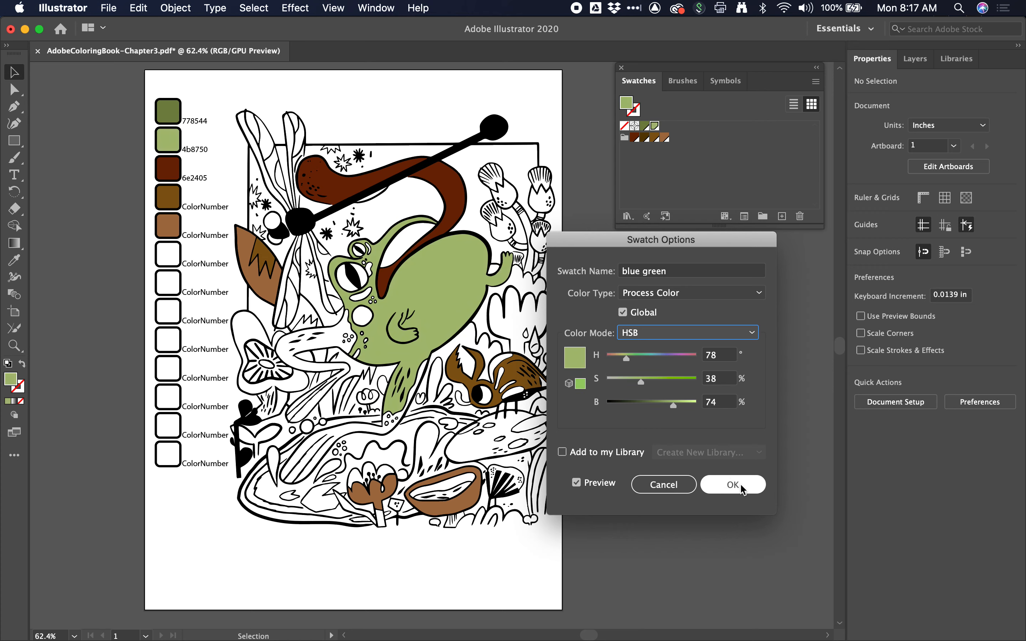
left_click(742, 488)
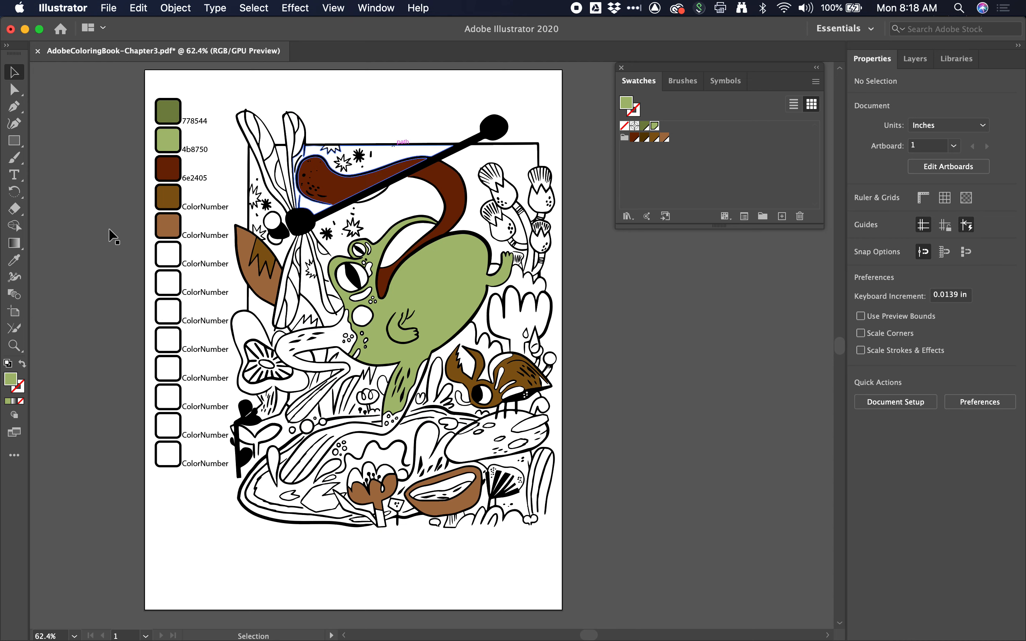
- Look up the edited green's hex code and relabel the second color box a7bd75
double_click(11, 379)
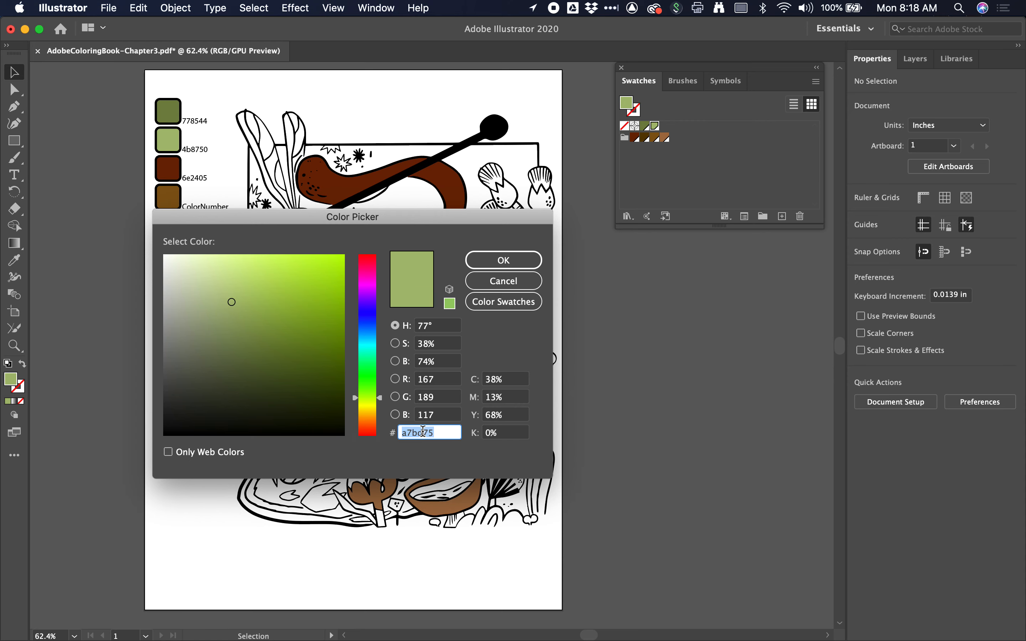
left_click(502, 260)
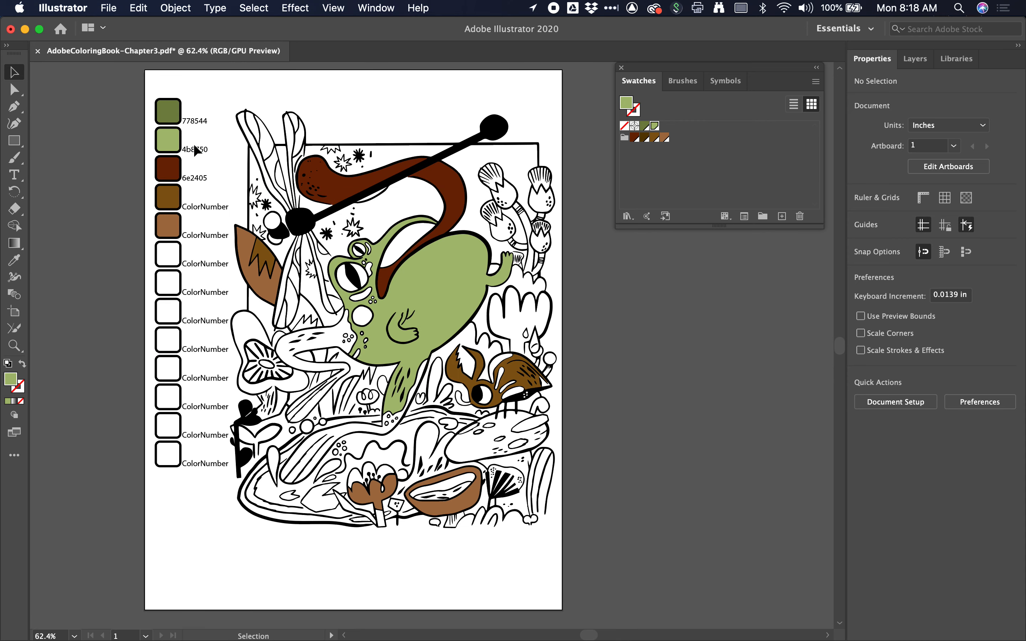
left_click(194, 149)
double_click(195, 149)
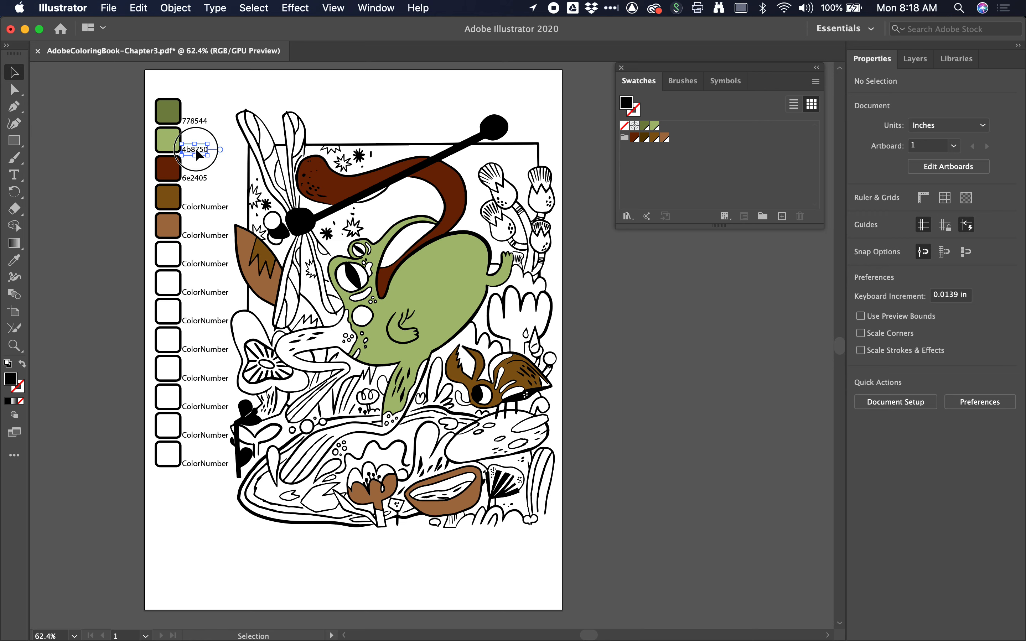
double_click(195, 149)
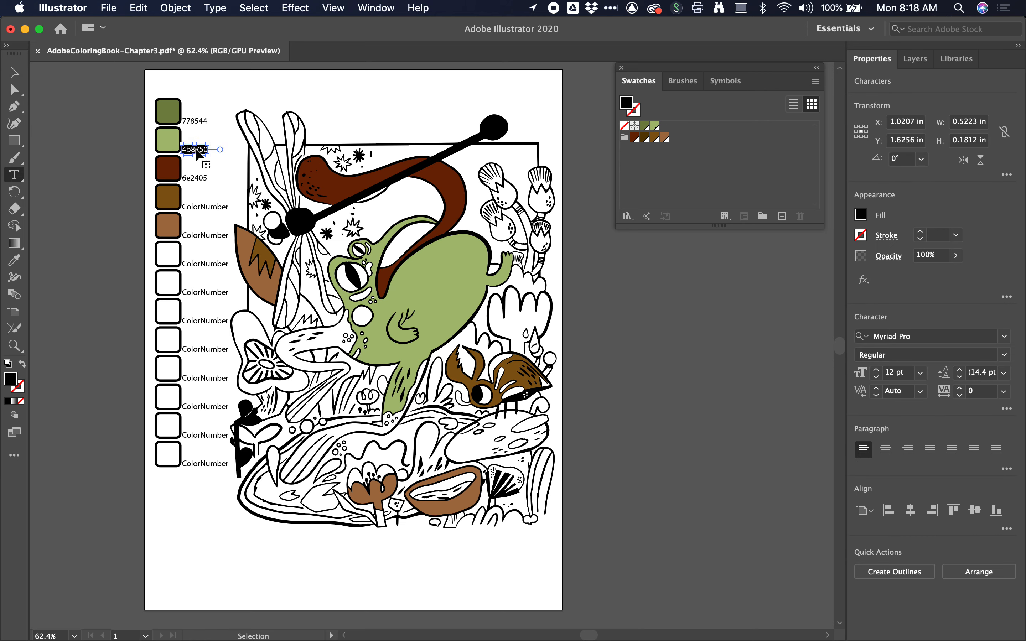
type("a7bd75")
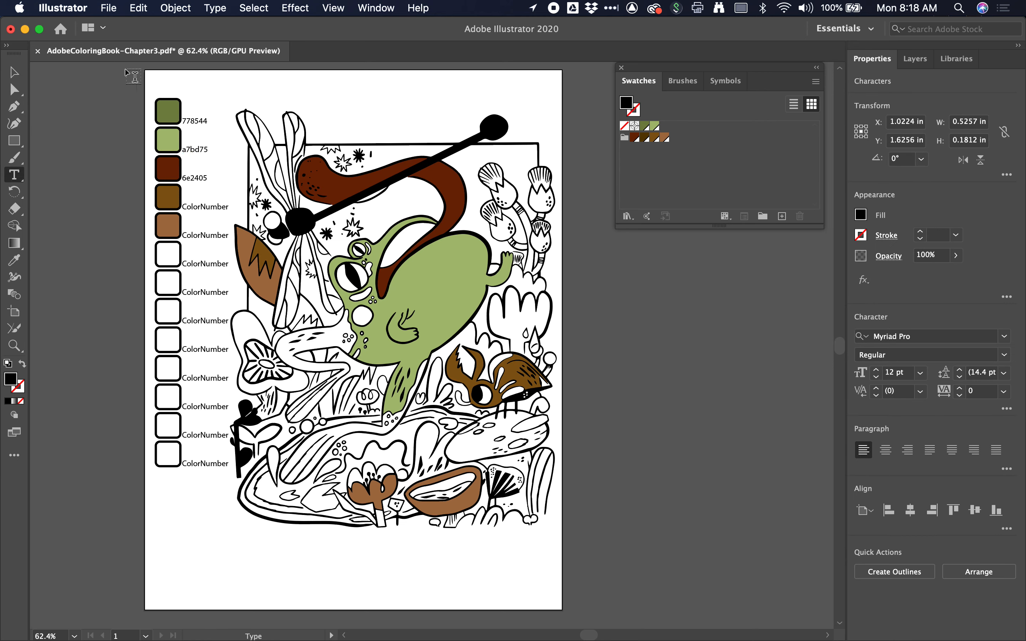
left_click(14, 73)
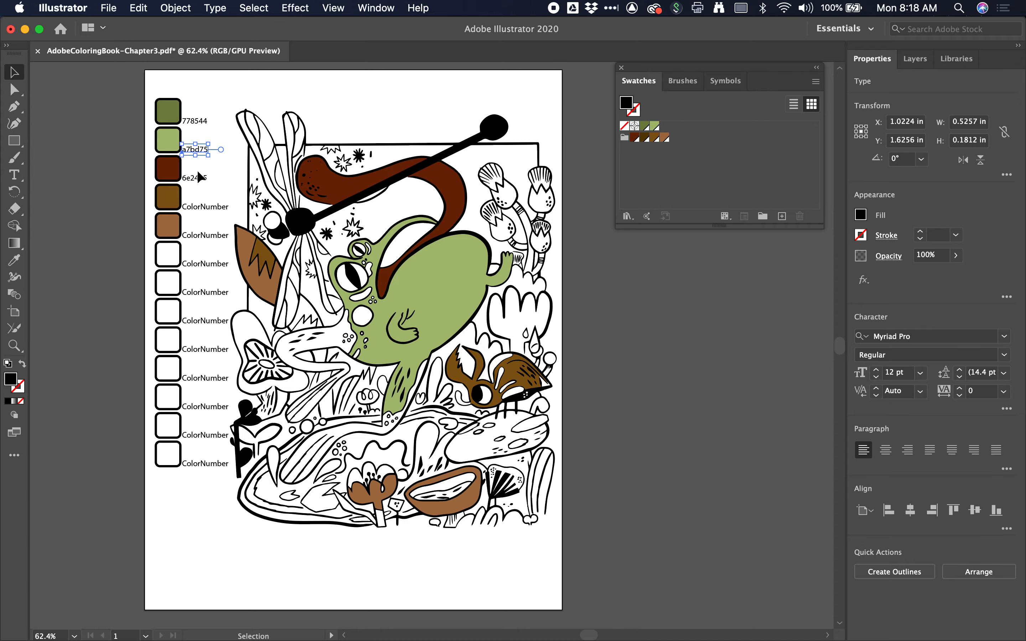
- Select the Live Paint artwork for the Live Paint Bucket, and check the current fill in the Color Picker without changing it
scroll(492, 329, "up", 3)
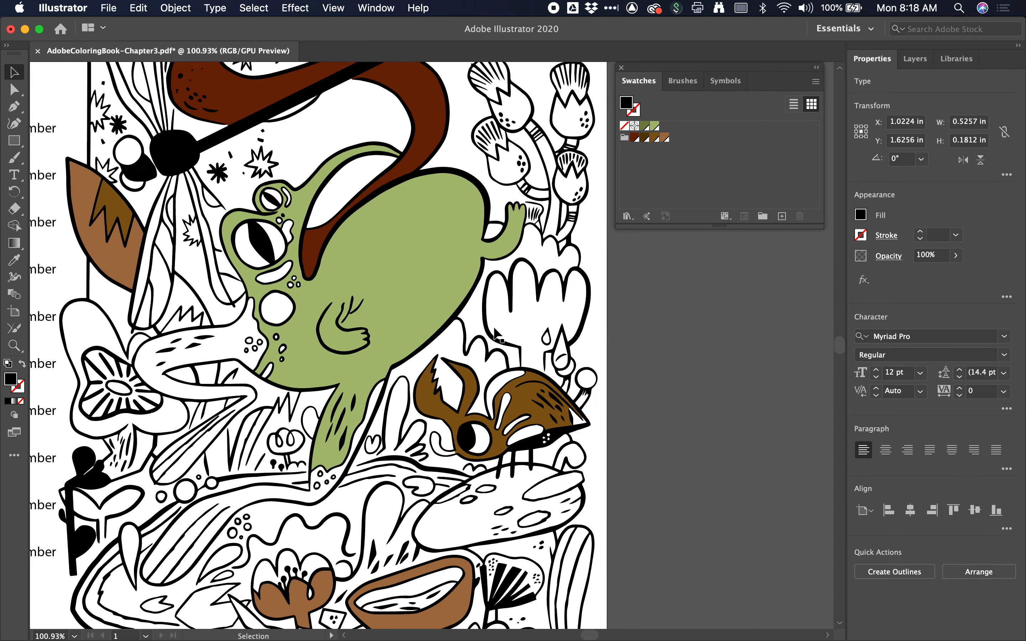
scroll(463, 247, "down", 3)
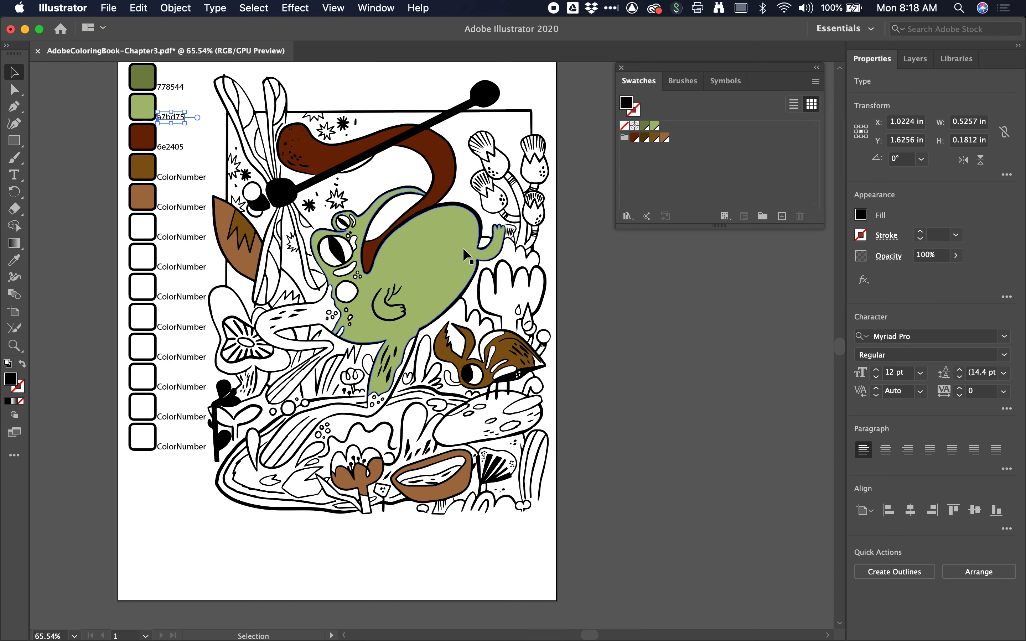
left_click(274, 178)
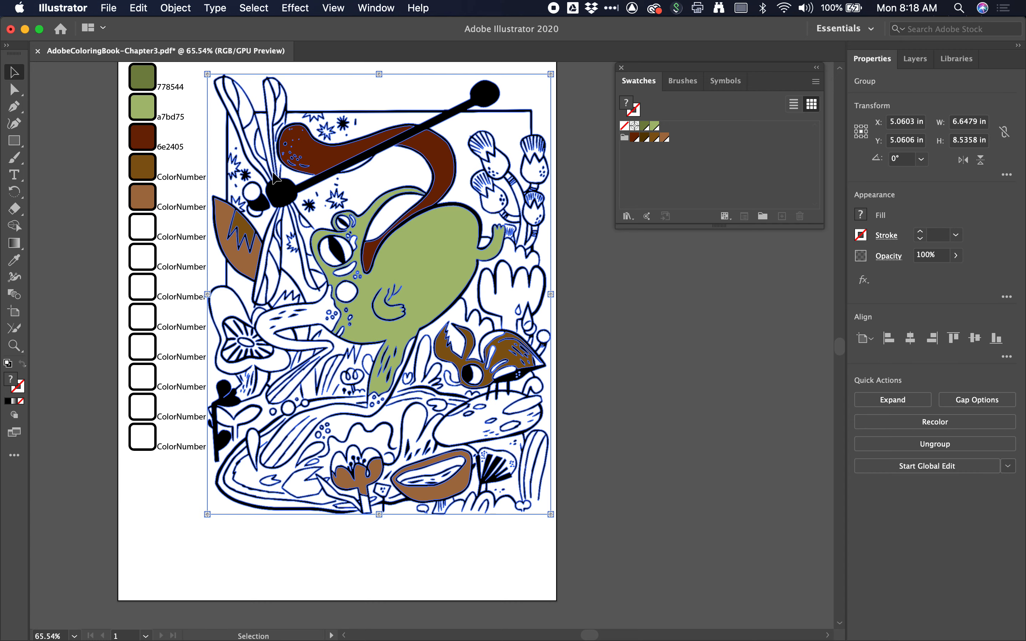
key("k")
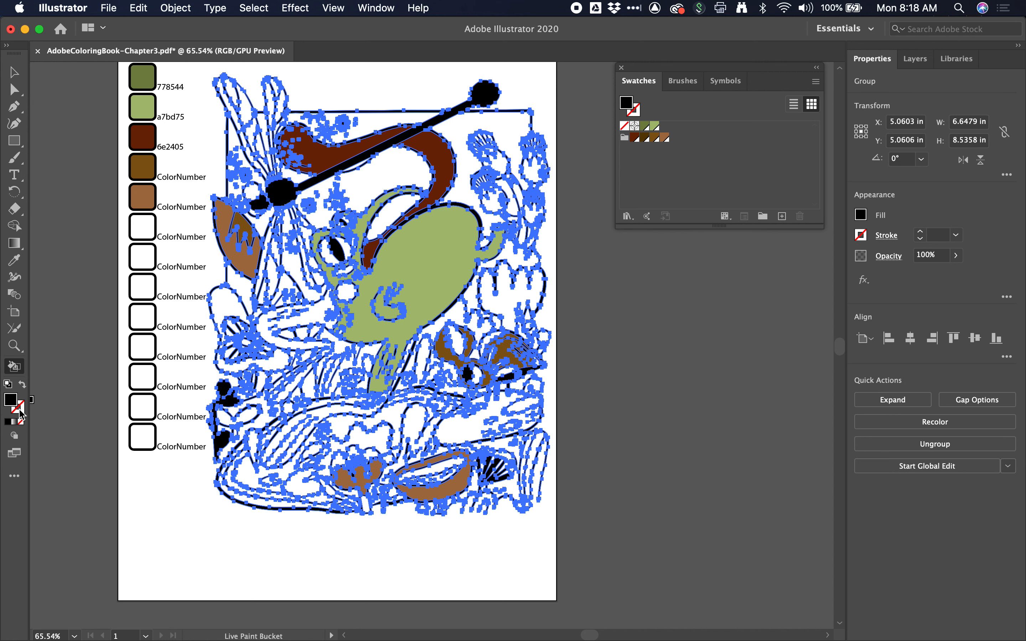
double_click(12, 401)
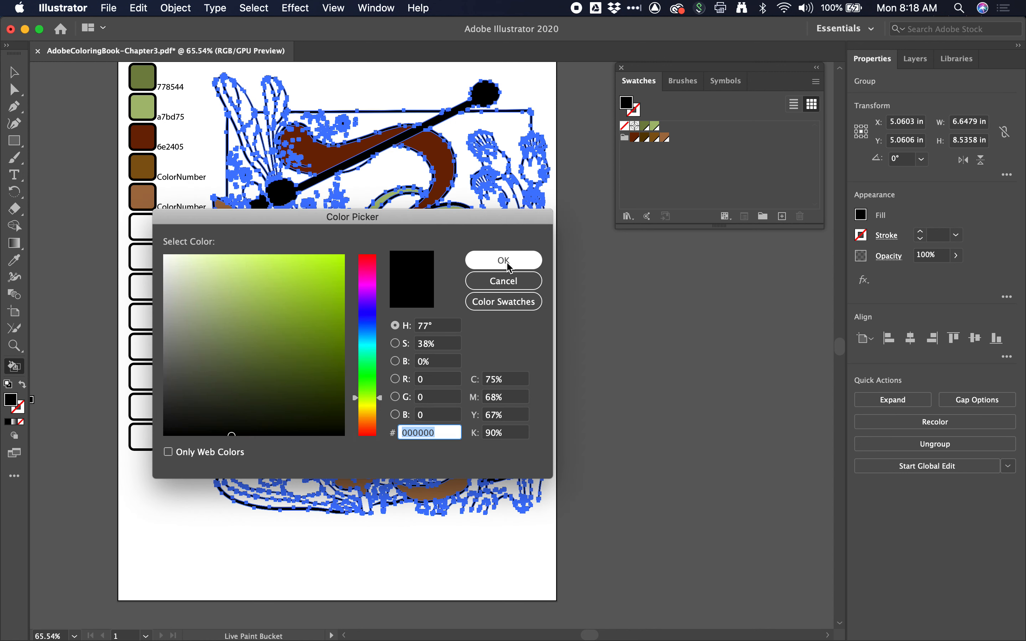
left_click(500, 281)
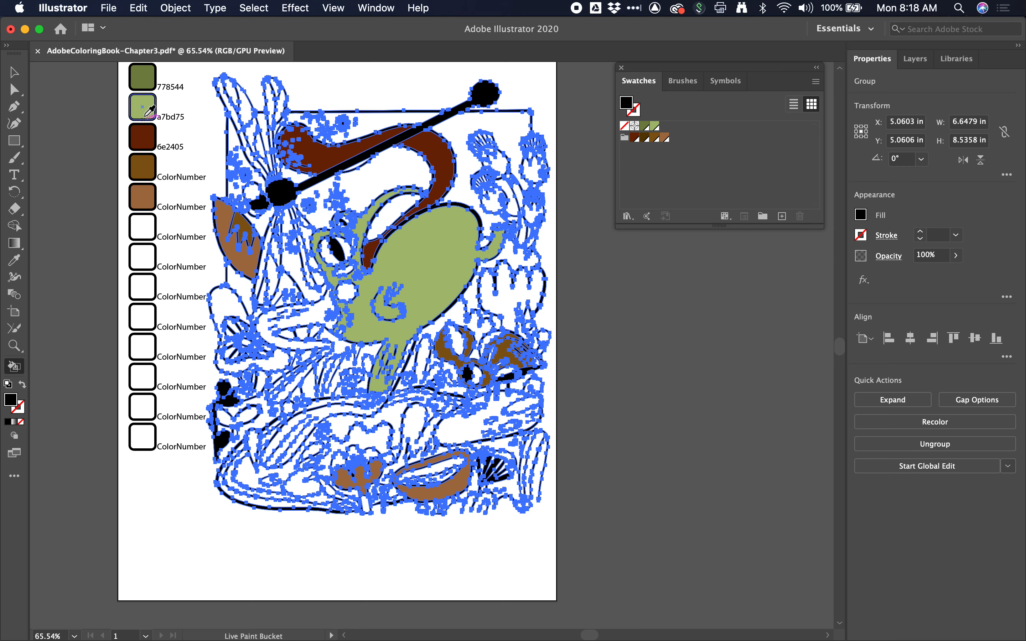
- Sample the dark green from the first color box and fill the fingered plant, the ground below the frog and the spotted shape under the beetle
left_click(145, 82, "alt")
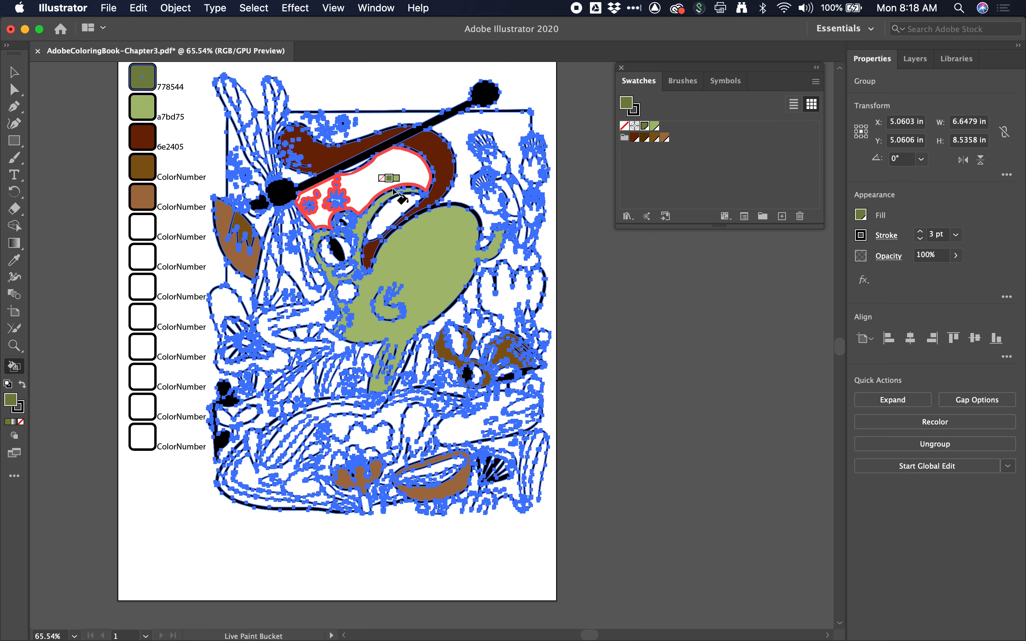
left_click(511, 306)
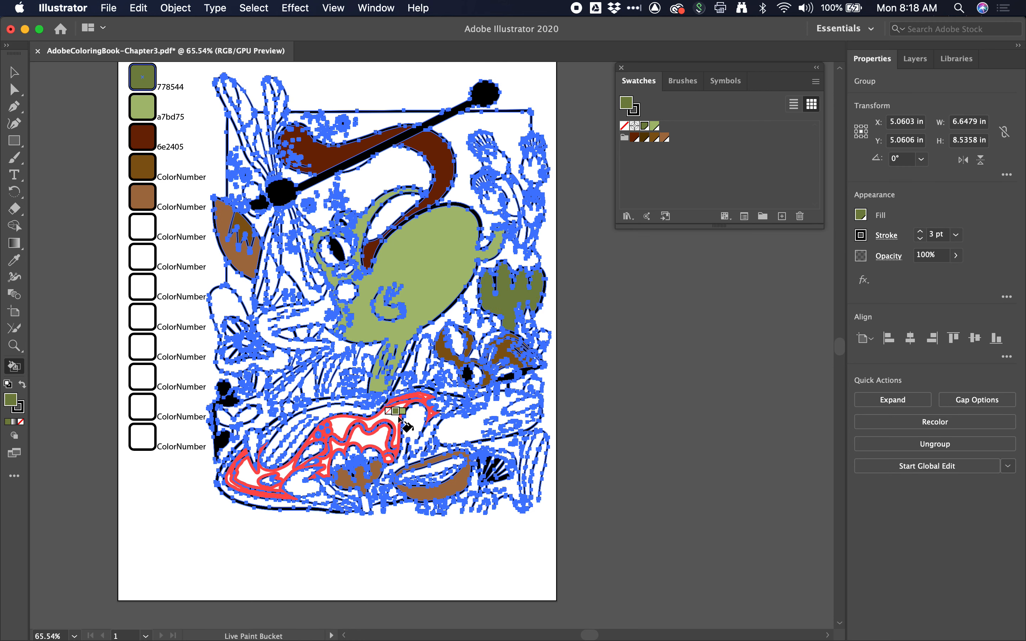
left_click(422, 437)
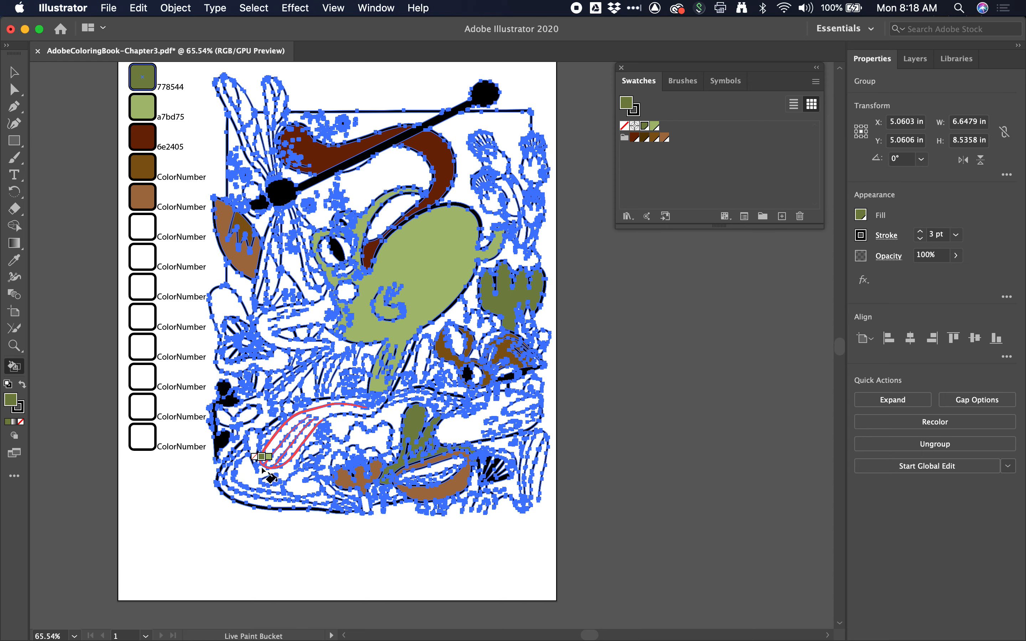
left_click(294, 455)
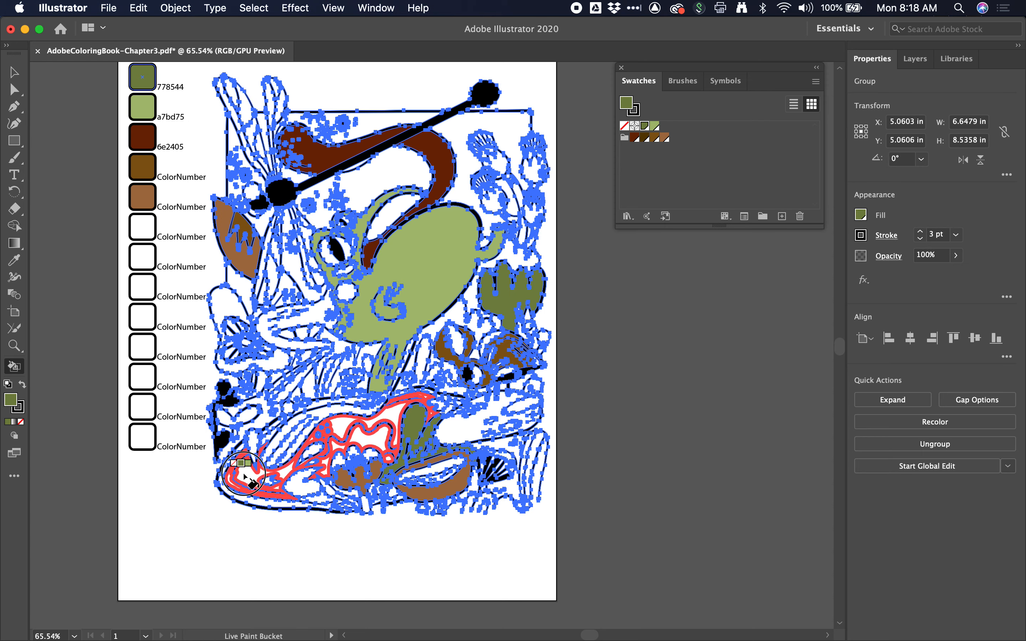
right_click(458, 418)
left_click(630, 419)
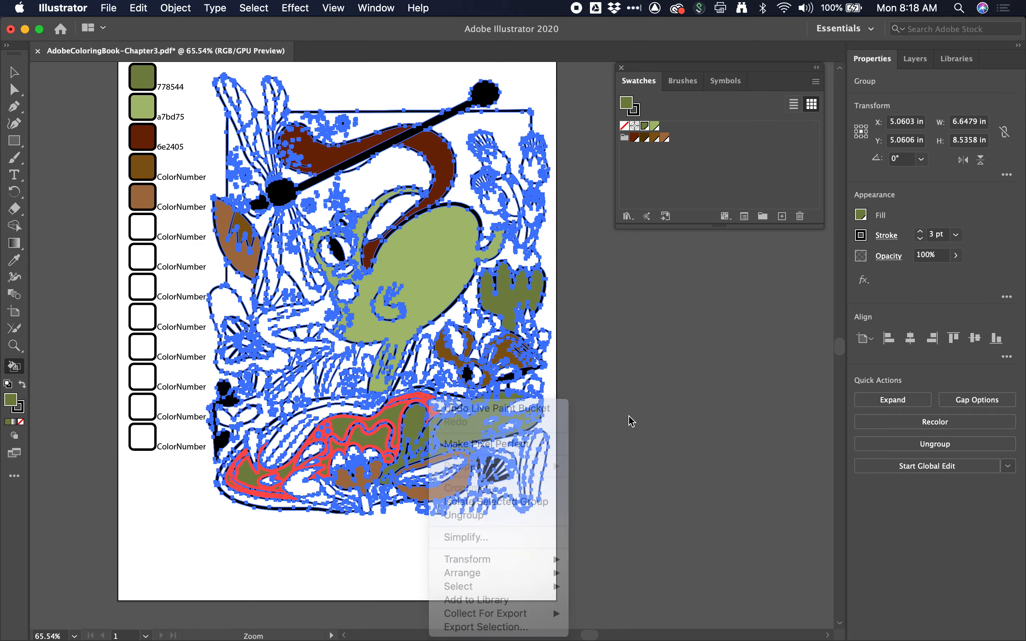
- Try filling the black outlines around the beetle and the spotted shape with the dark green, and undo that fill
scroll(418, 456, "up", 6)
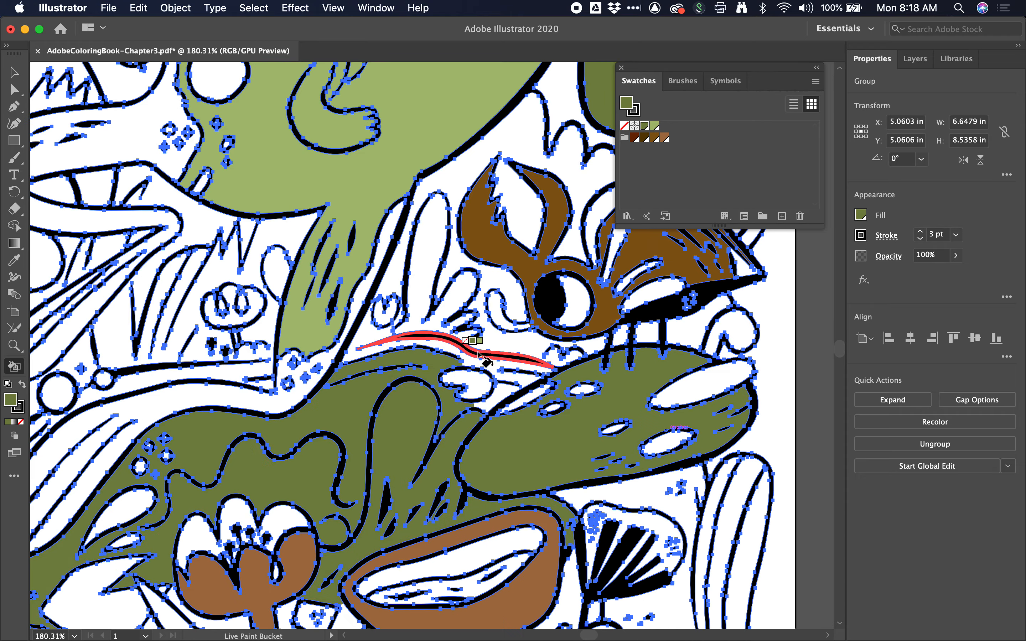
left_click(655, 467)
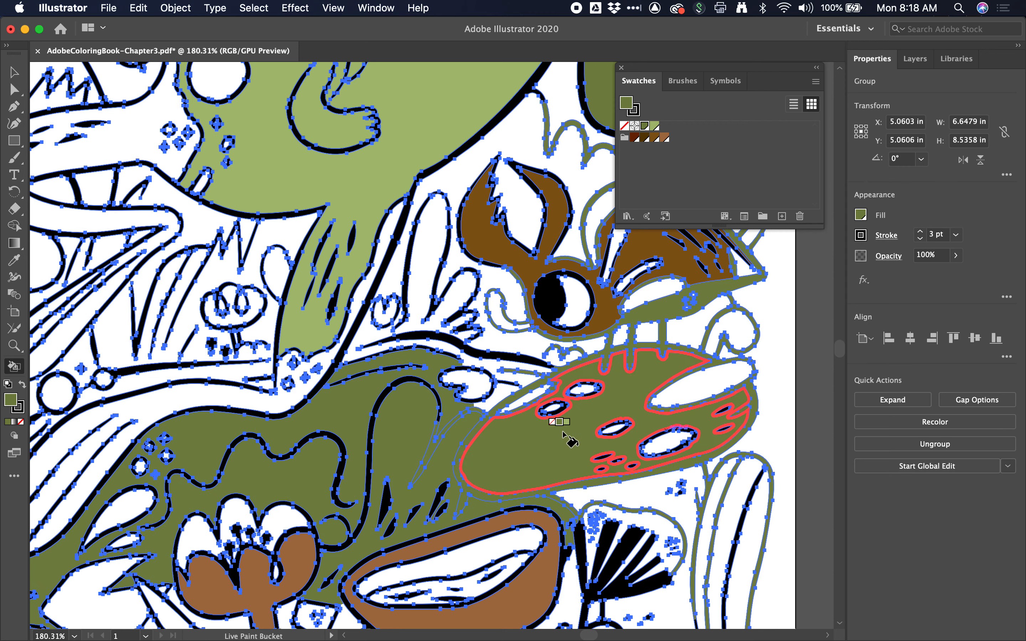
key("super")
key("super+z")
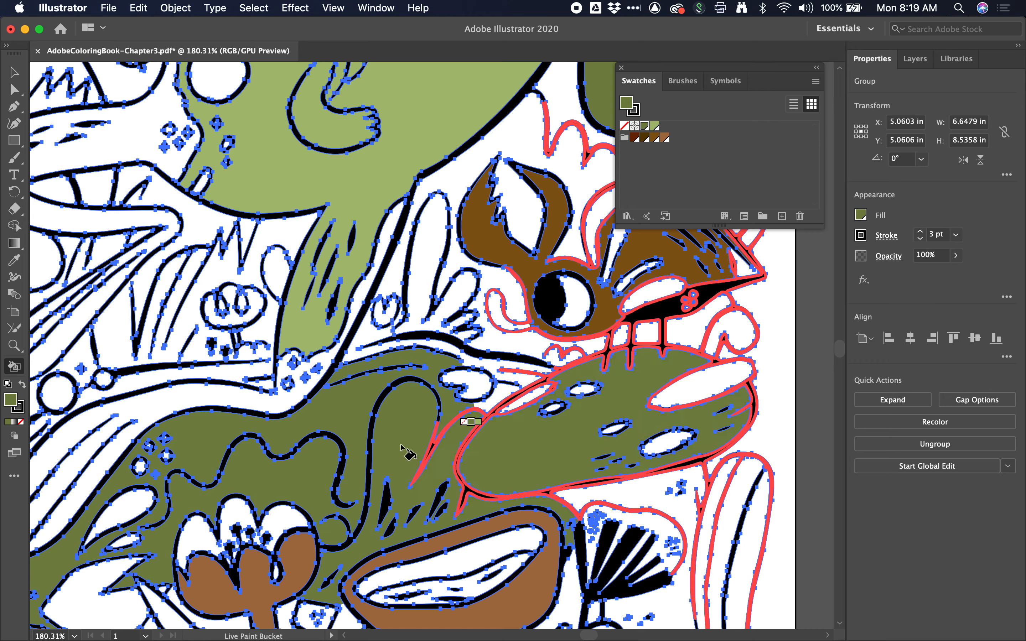
- Return to the Selection tool and examine the dark green areas up close and against the whole coloring page
scroll(360, 482, "down", 3)
scroll(360, 488, "down", 10)
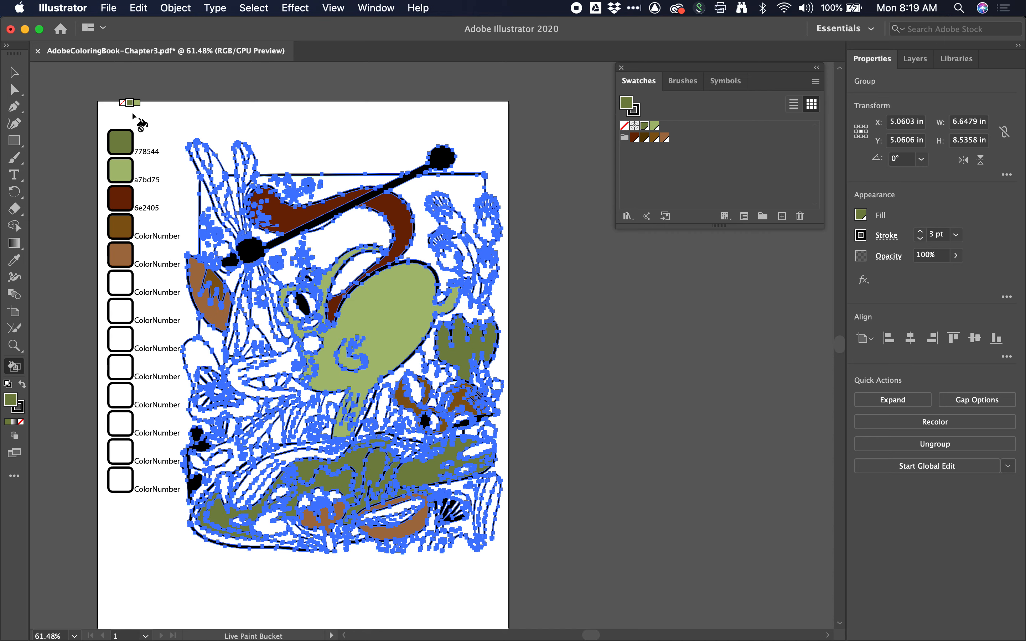
scroll(352, 146, "down", 3)
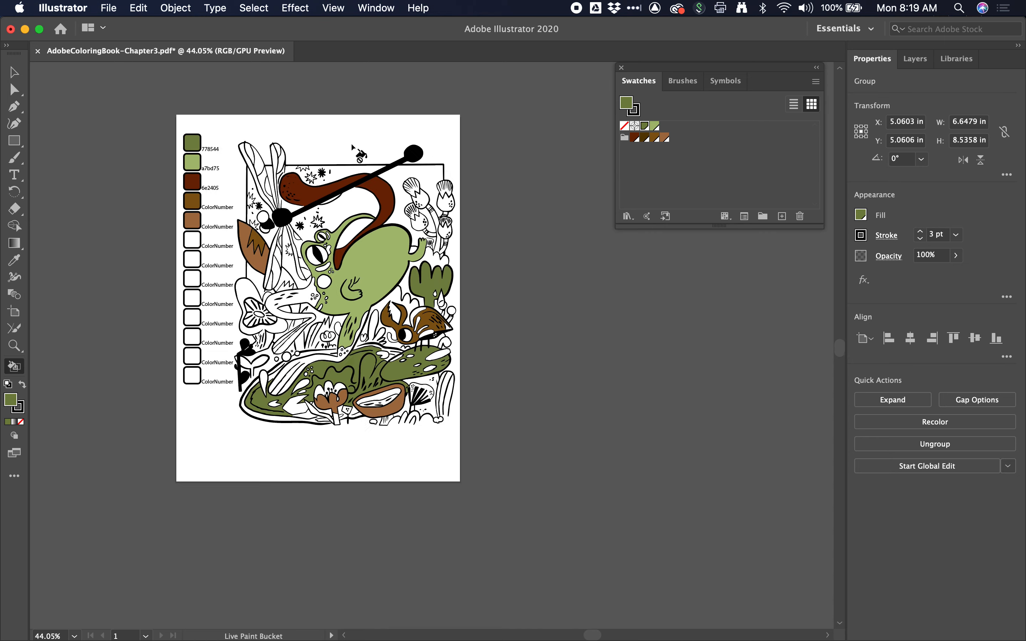
left_click(21, 73)
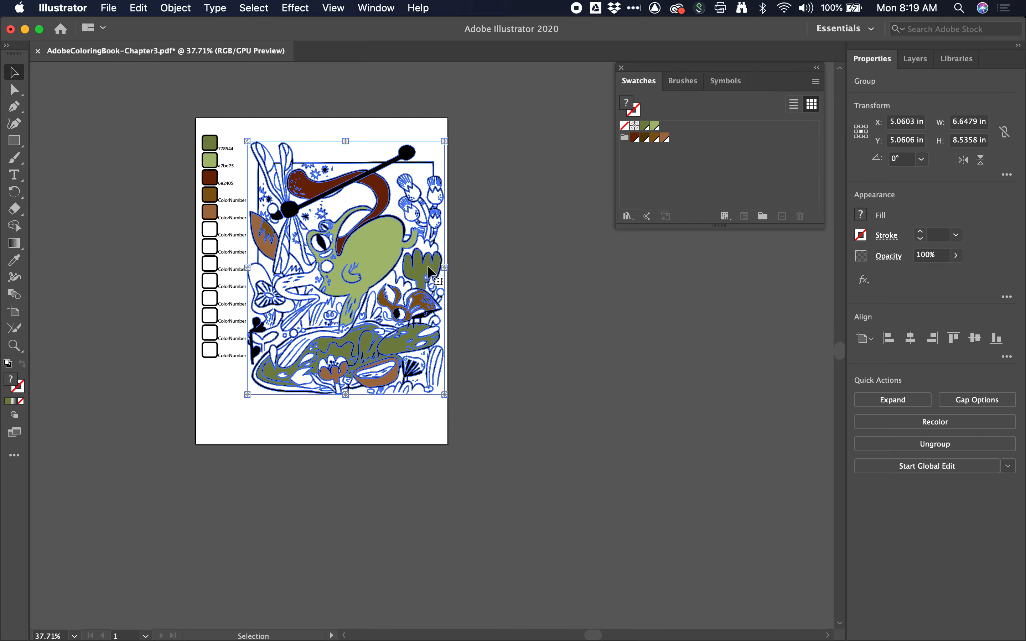
scroll(360, 306, "up", 5)
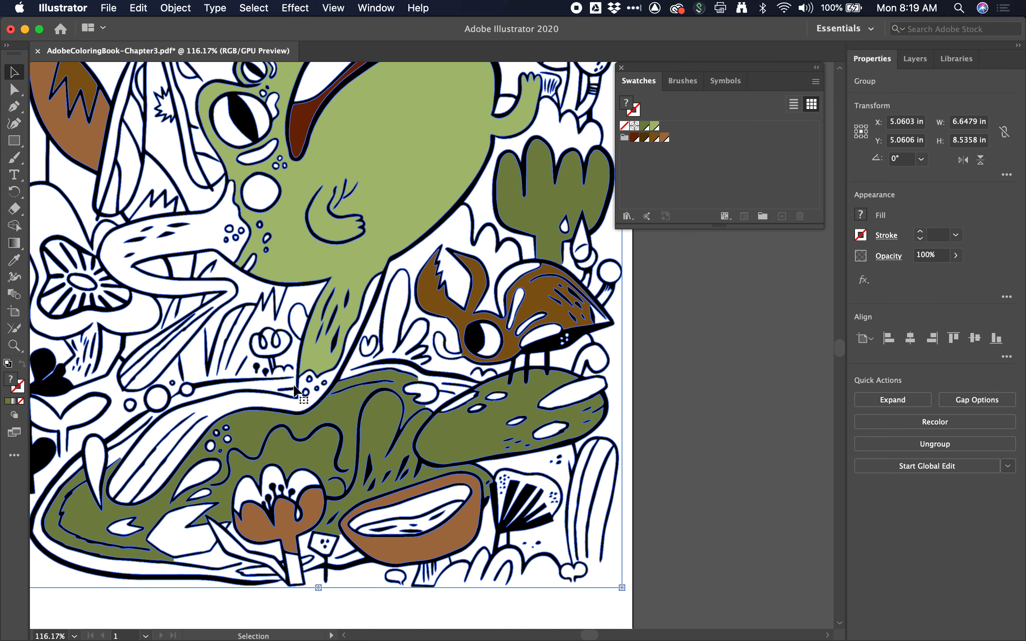
scroll(426, 416, "down", 3)
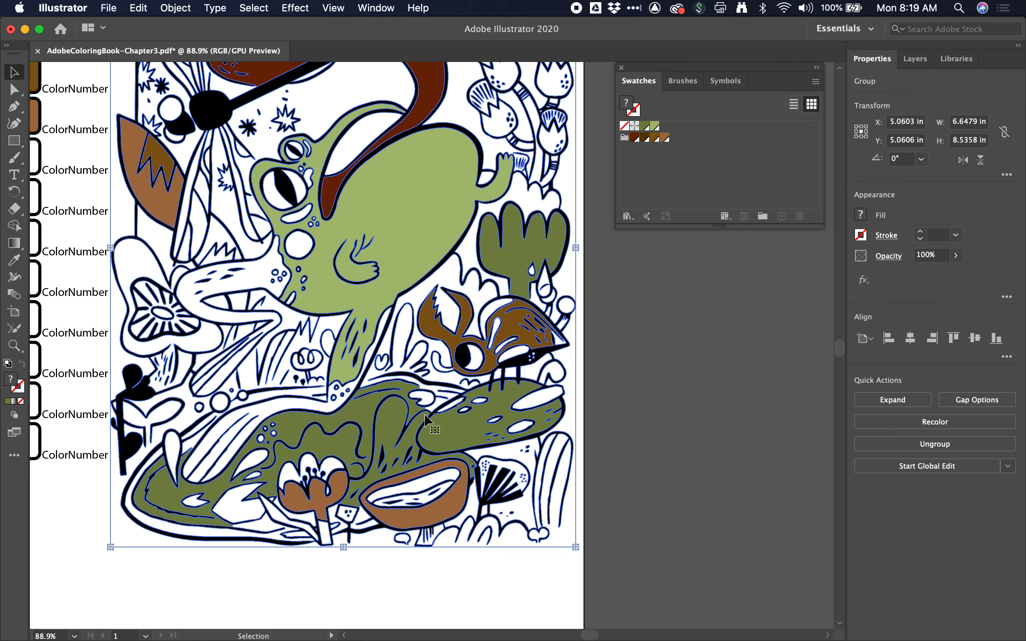
scroll(424, 414, "up", 3)
scroll(423, 414, "left", 2)
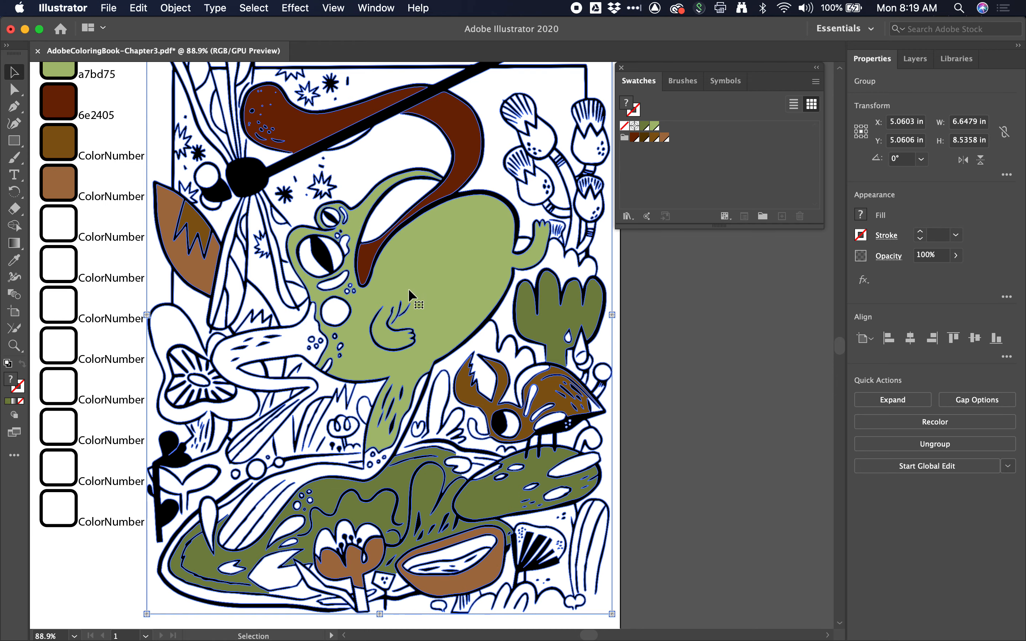
scroll(409, 290, "down", 3)
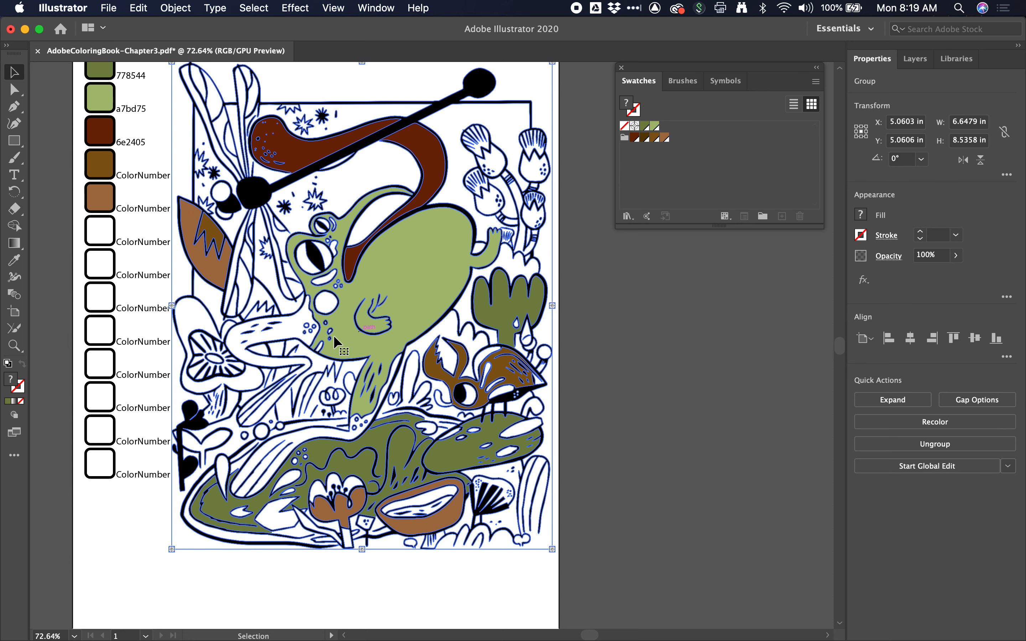
scroll(311, 325, "right", 2)
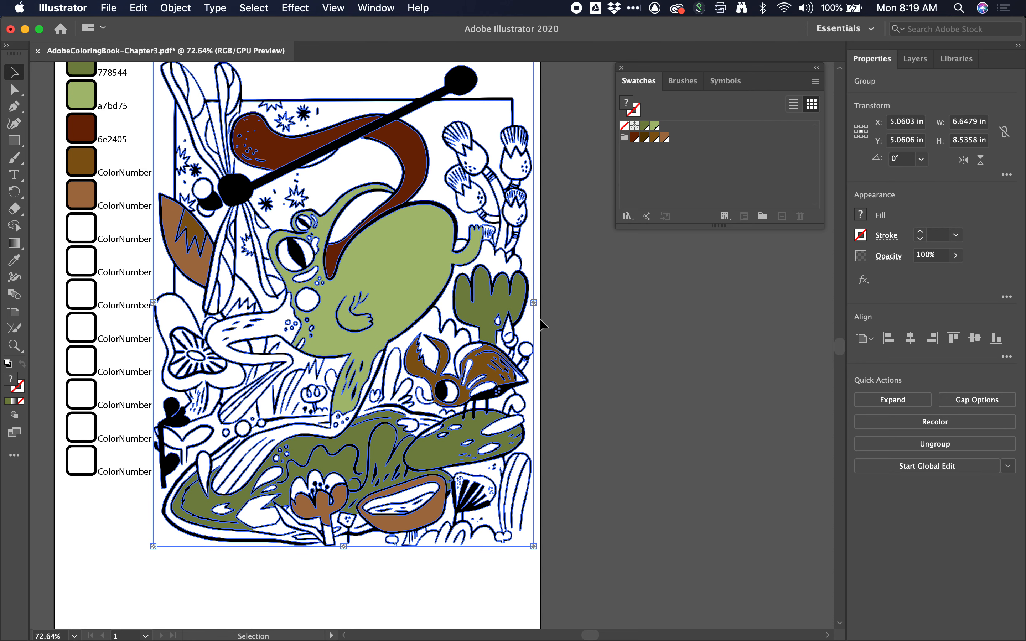
scroll(547, 329, "down", 3)
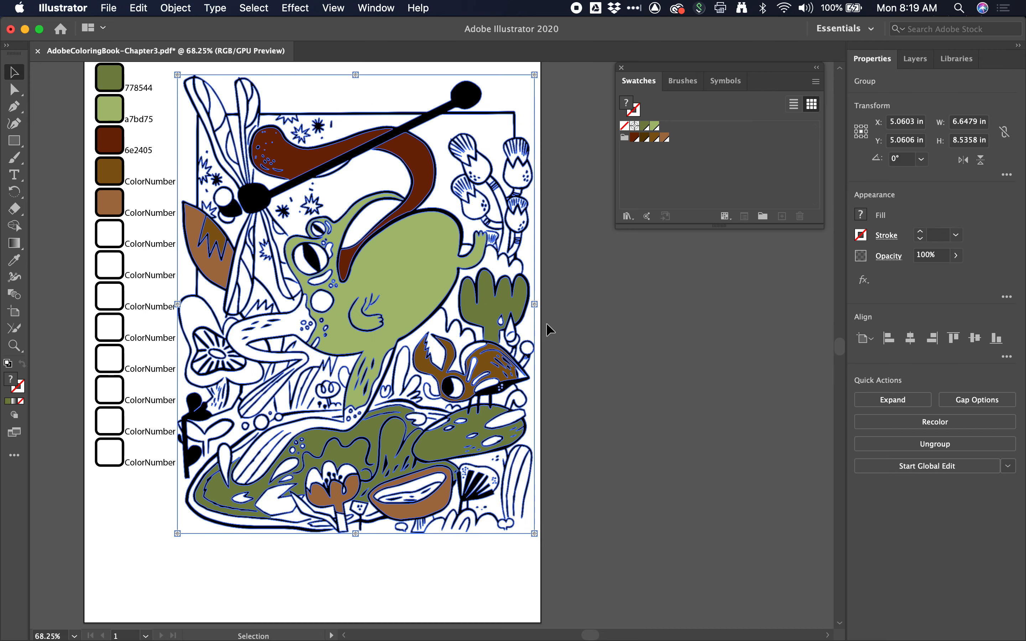